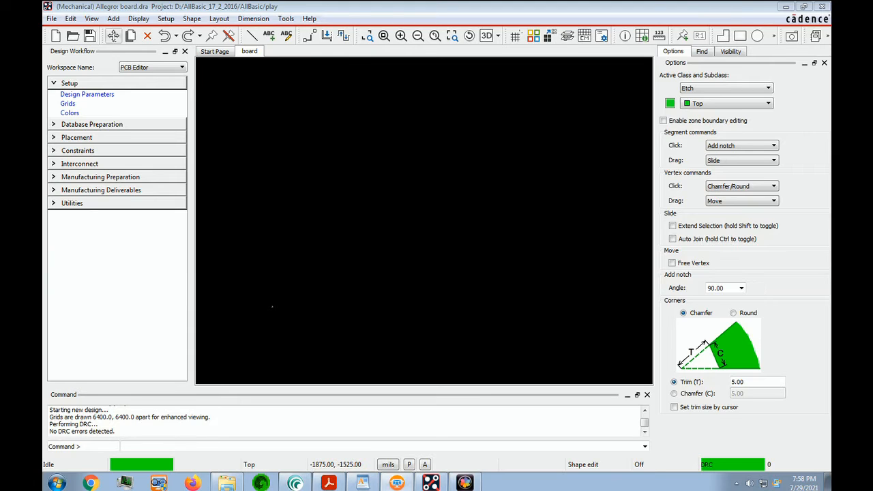
Create a new mechanical symbol drawing named outline, discarding the changes to board.dra.
click(51, 18)
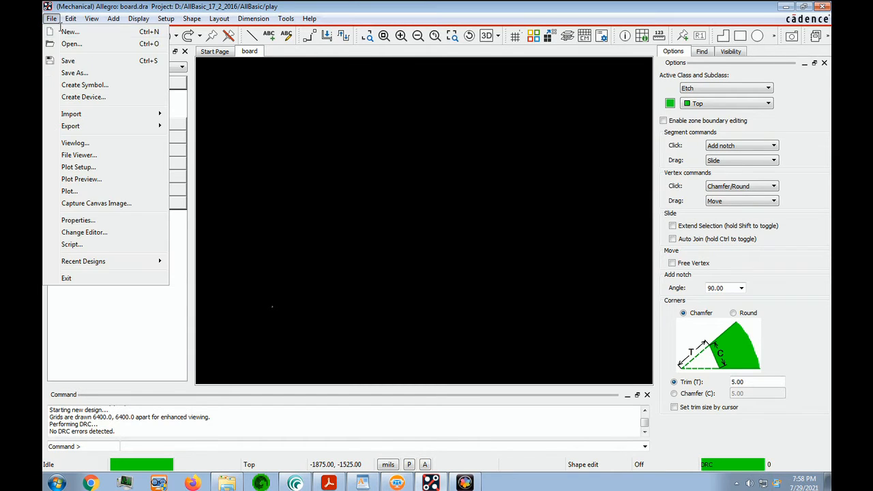
click(71, 32)
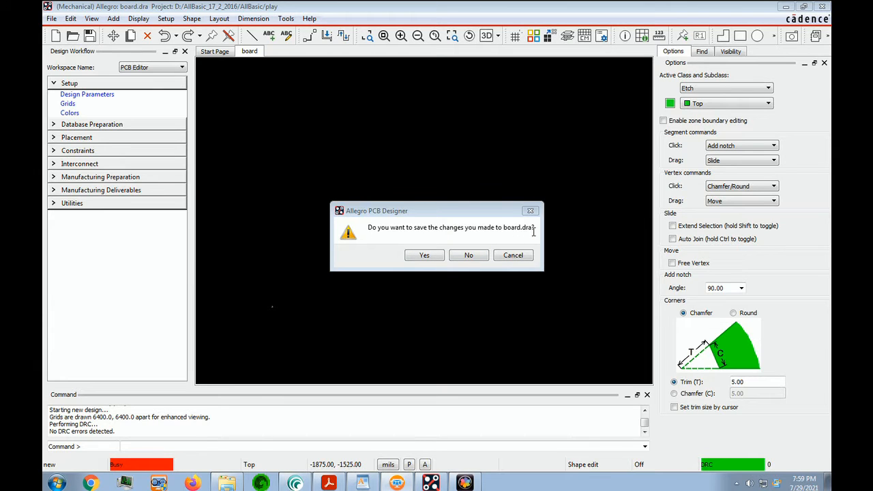
click(478, 258)
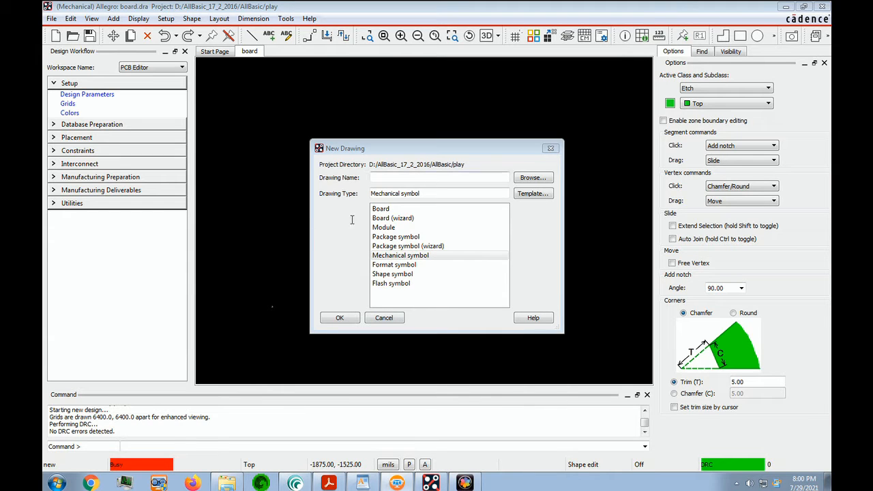
click(436, 181)
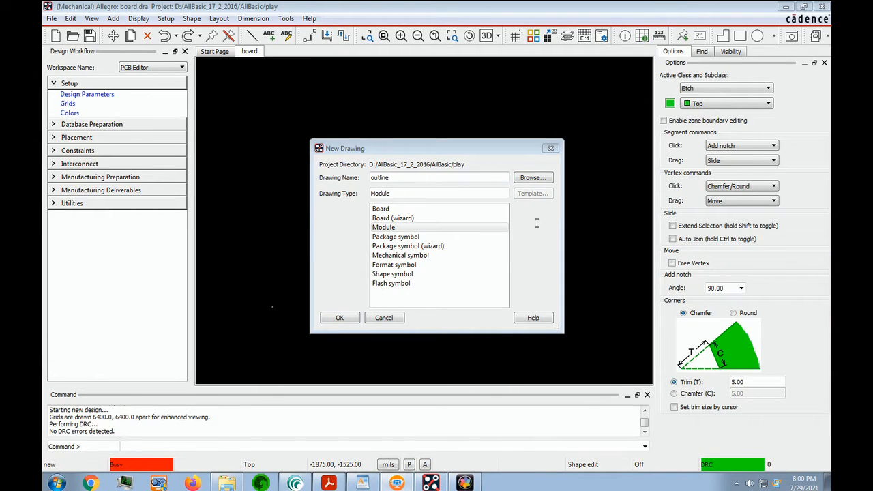
click(419, 258)
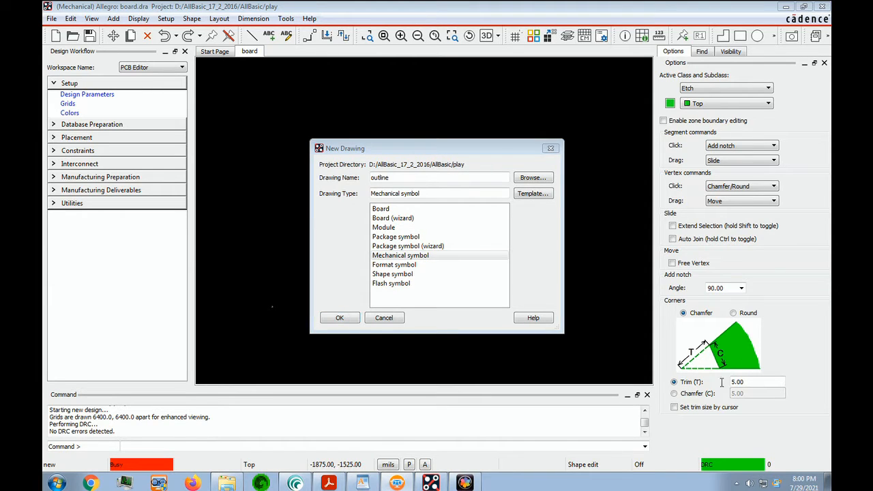
click(344, 321)
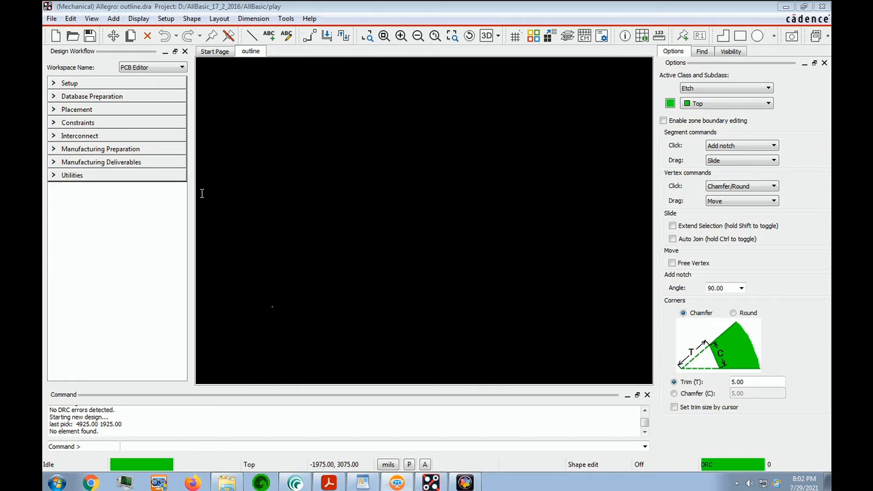
Review the Display, Flow Planning and Design parameters of the outline drawing, including its units, extents and symbol type.
click(68, 83)
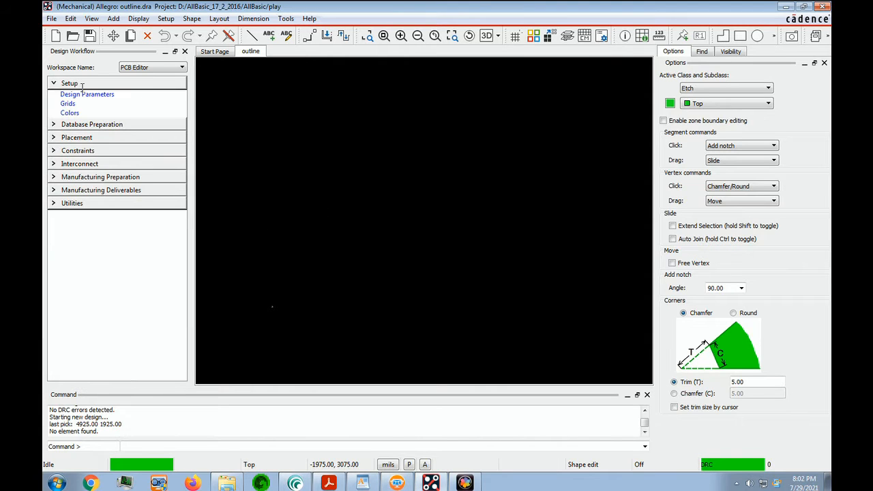
click(88, 94)
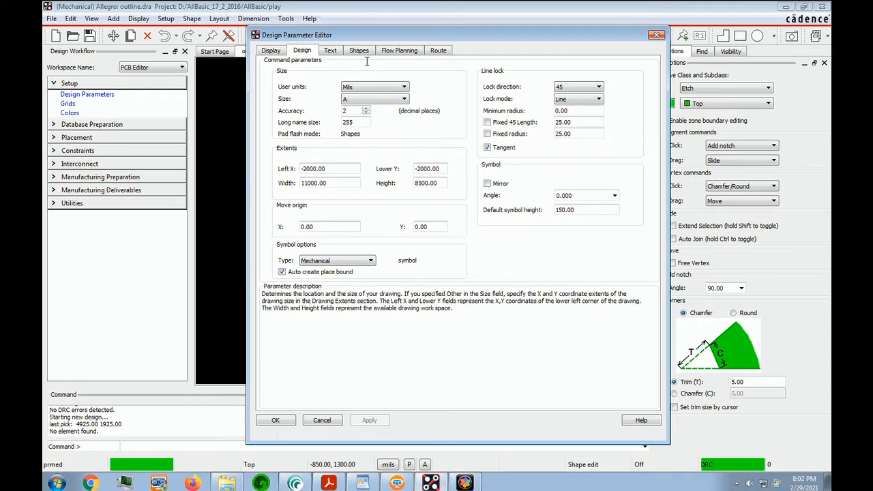
click(271, 51)
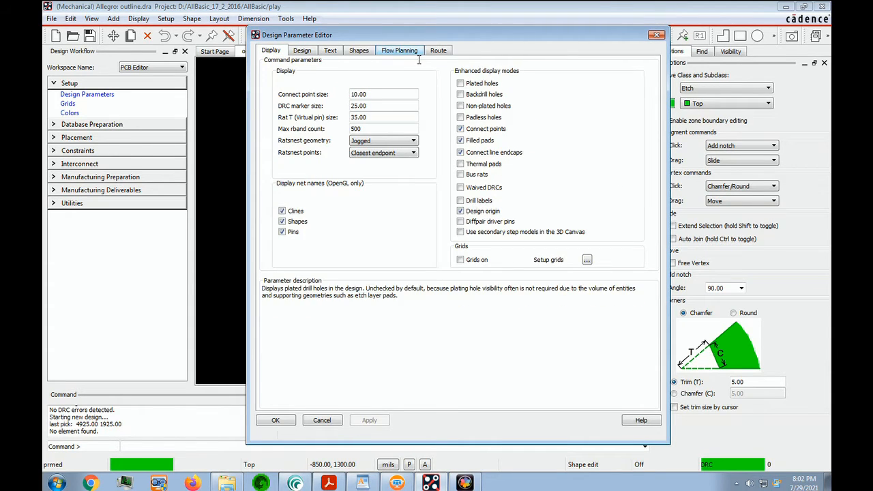
click(410, 53)
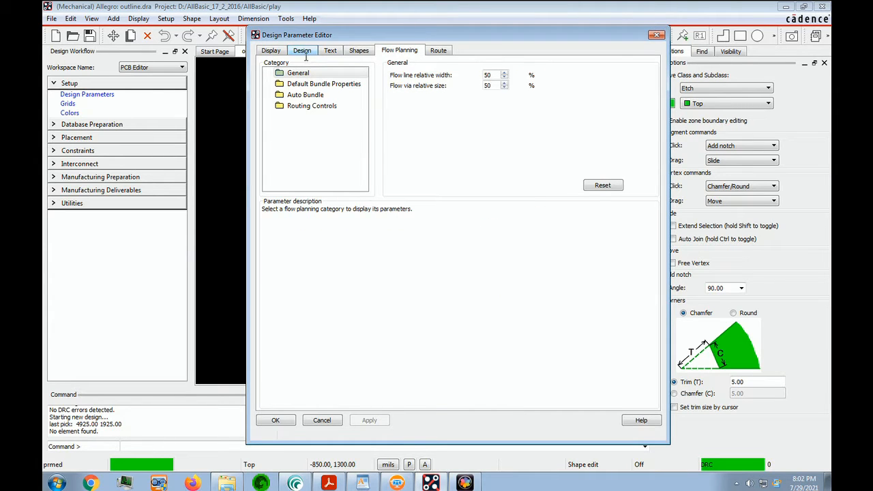
click(304, 52)
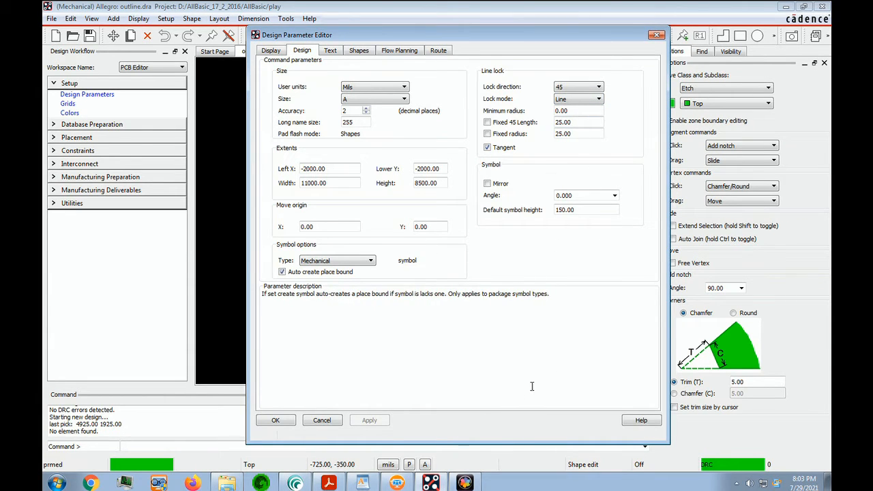
click(276, 420)
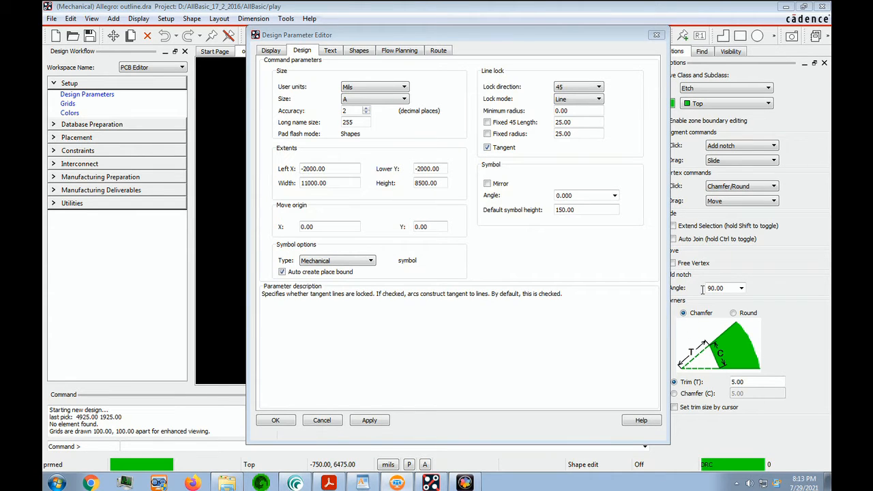
Turn the grid on and set the Non-Etch grid spacing to 25.00 mils in both x and y.
key(ctrl+shift+Tab)
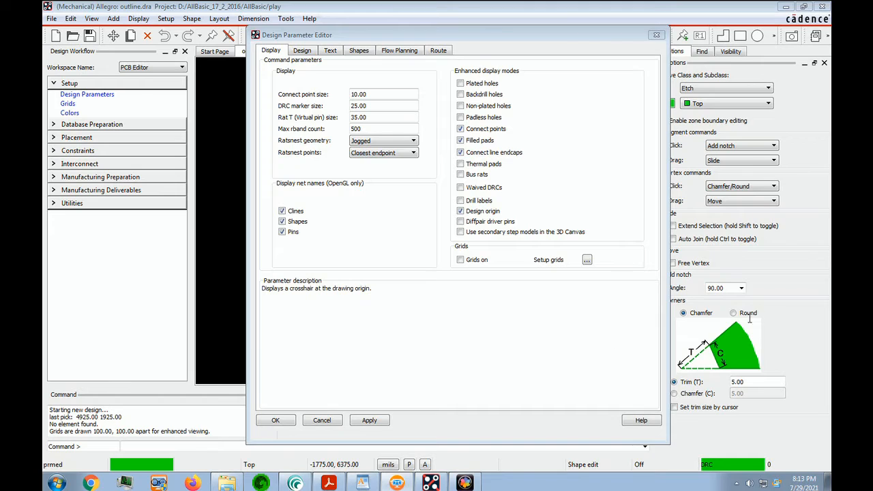
click(467, 262)
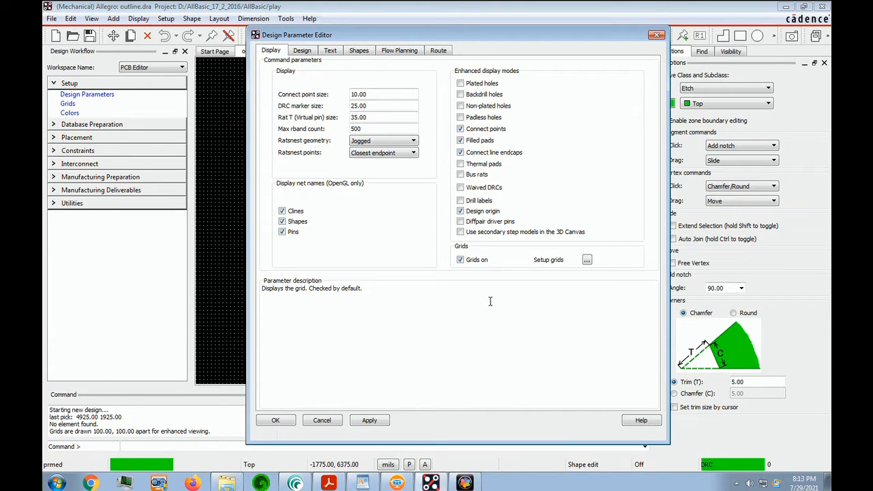
click(587, 260)
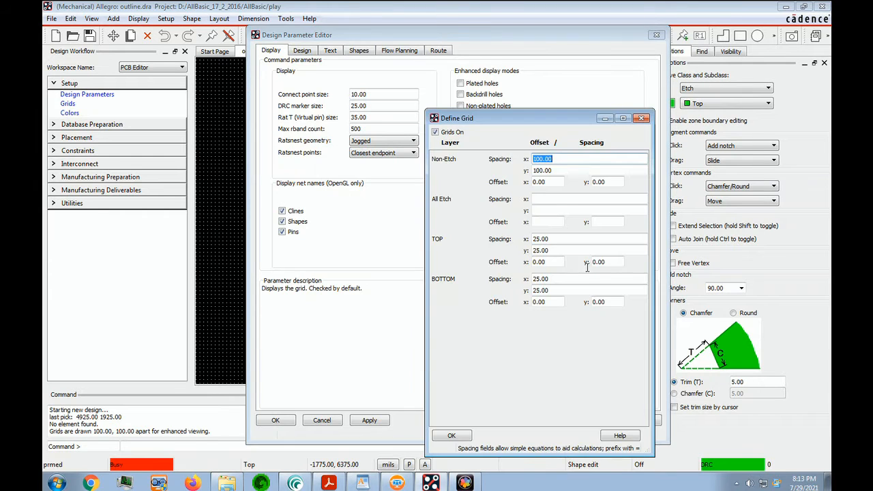
click(707, 292)
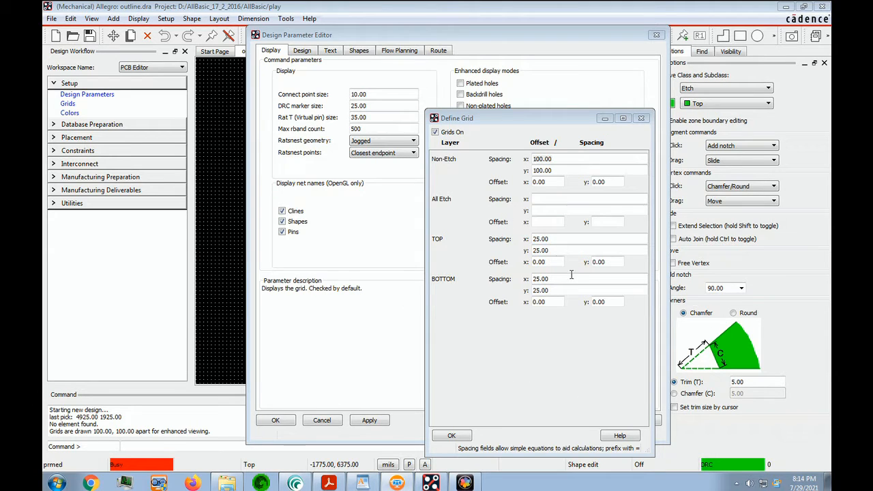
click(575, 169)
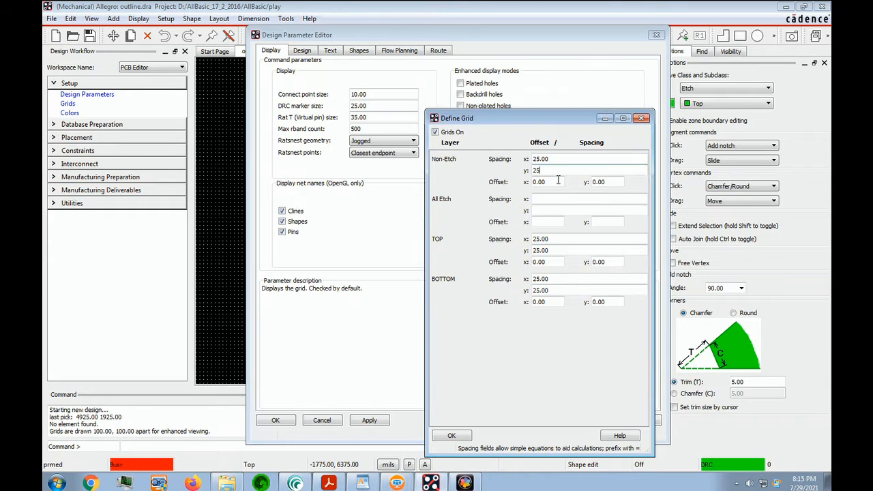
key(Tab)
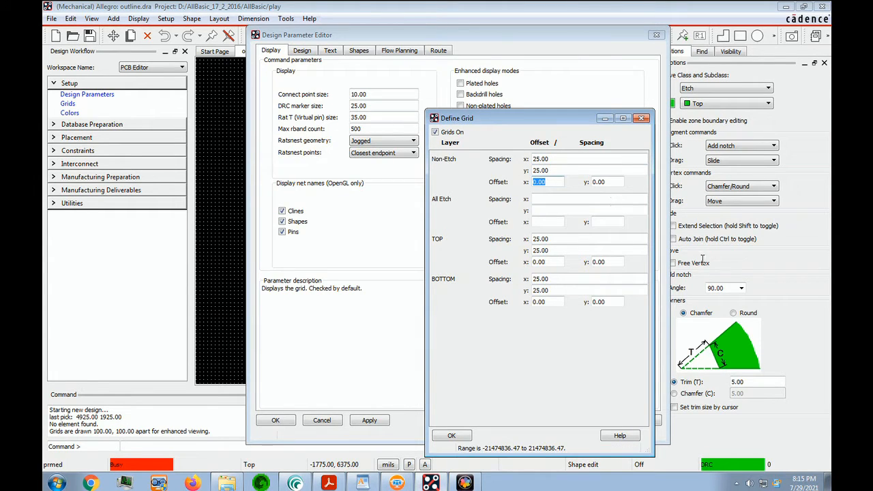
click(718, 302)
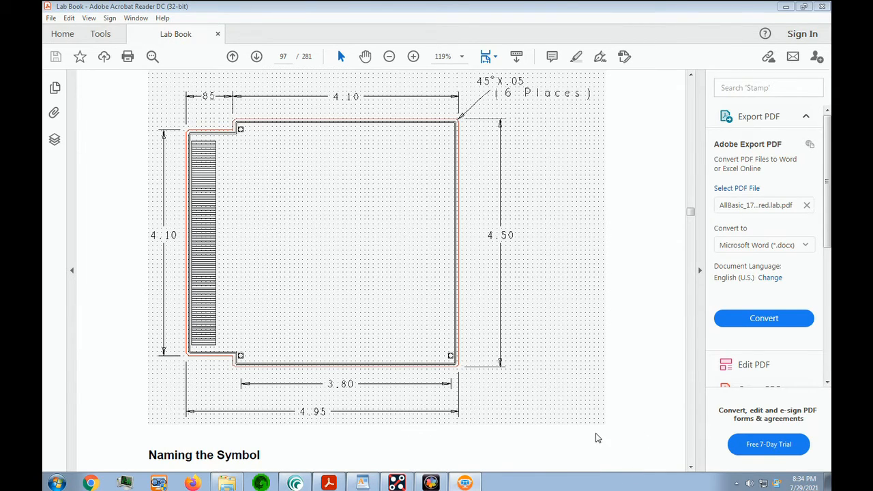
Return to Allegro and start a polygon shape on Board Geometry/Design_Outline with Unfilled fill and Line Orthogonal segments.
key(alt+Tab)
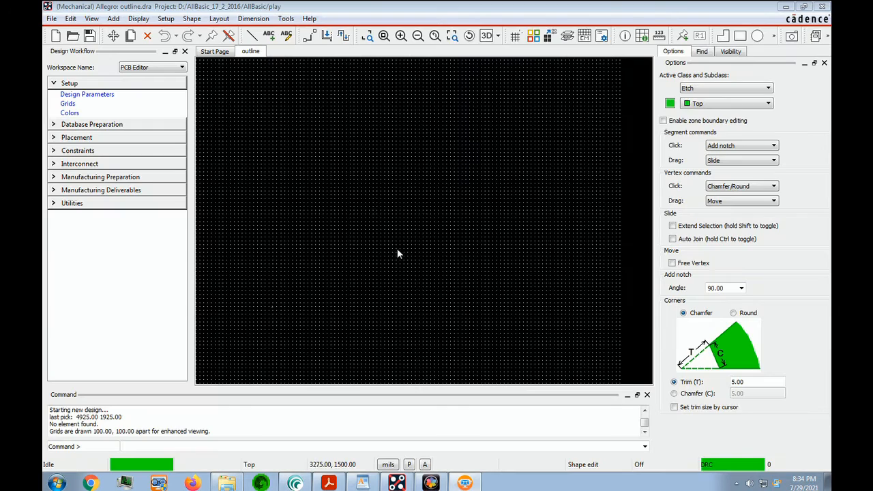
click(192, 18)
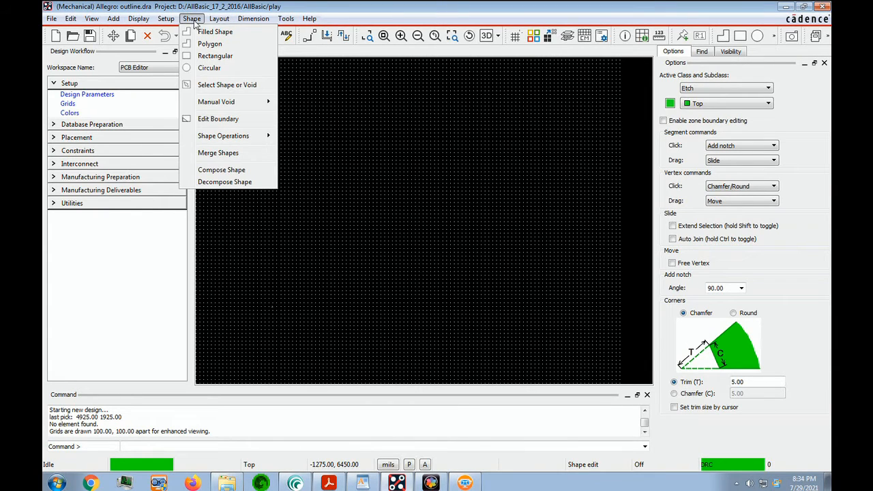
click(210, 44)
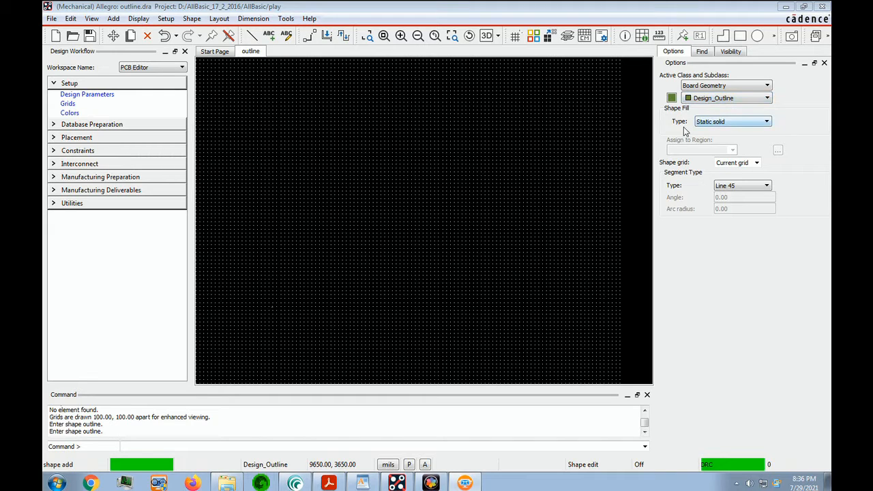
click(768, 122)
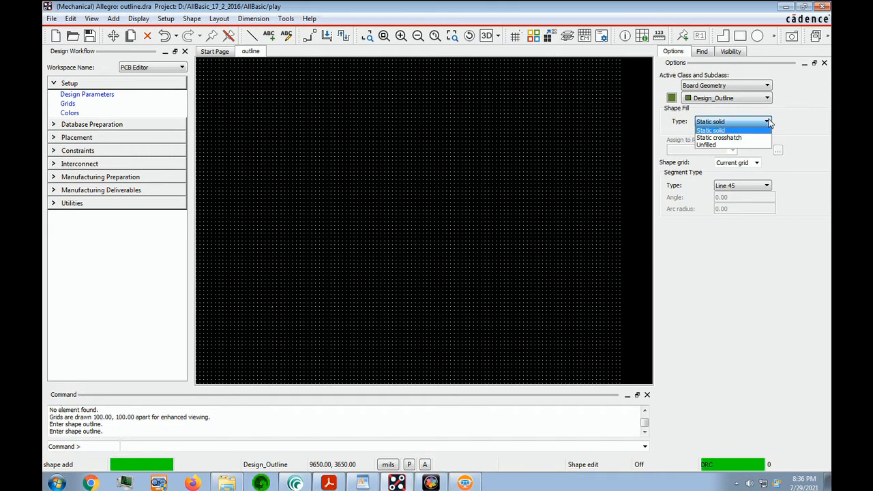
click(708, 146)
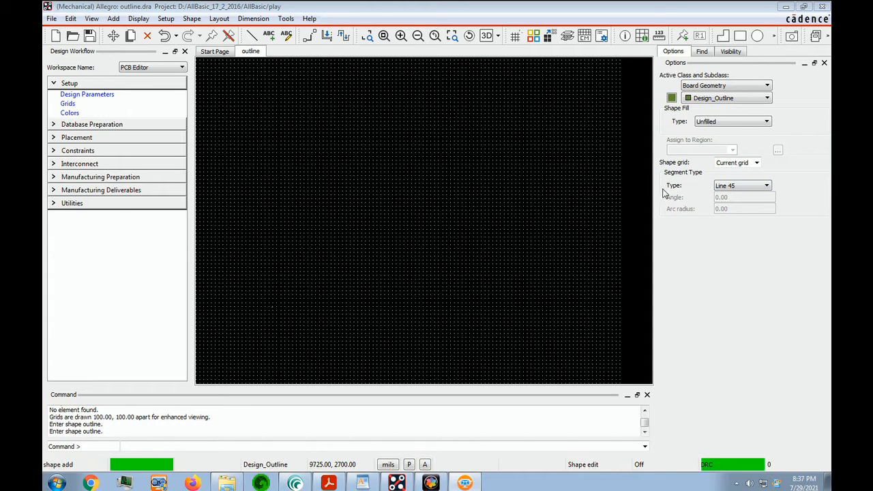
click(767, 186)
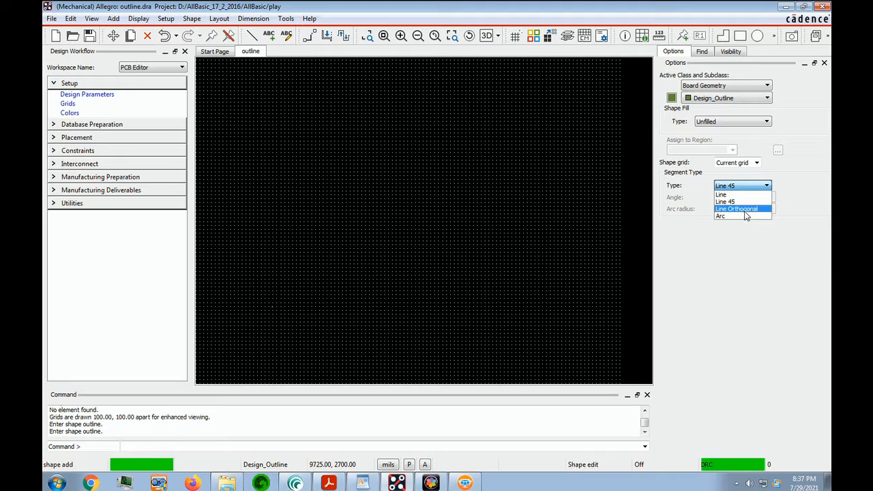
click(746, 209)
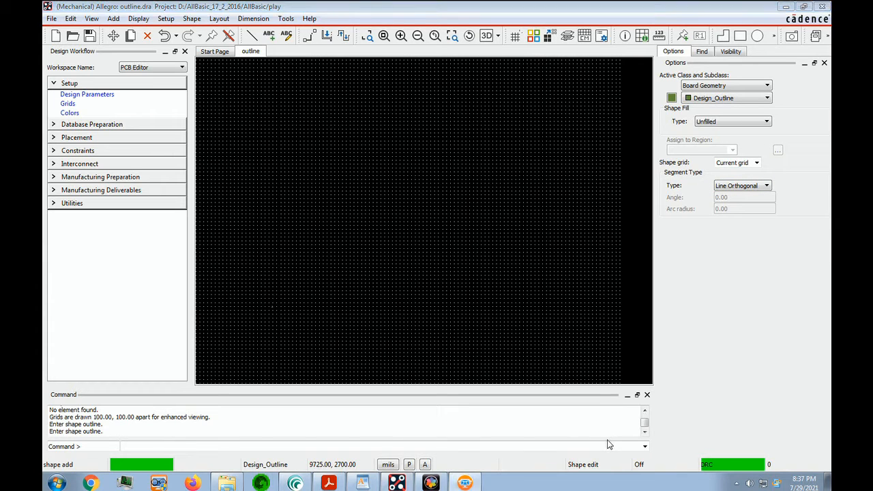
Following the Lab Book PDF, start the board outline at x -1000 0 and add its first horizontal segment with ix 850.
click(328, 483)
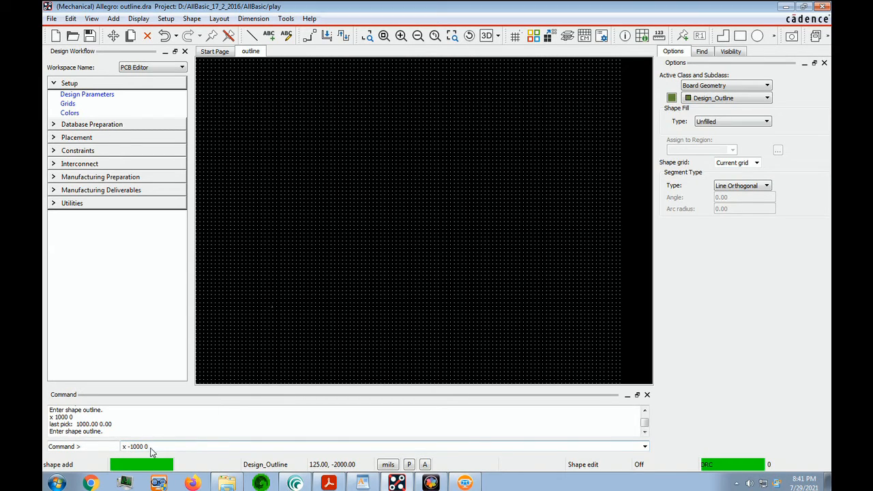
key(Return)
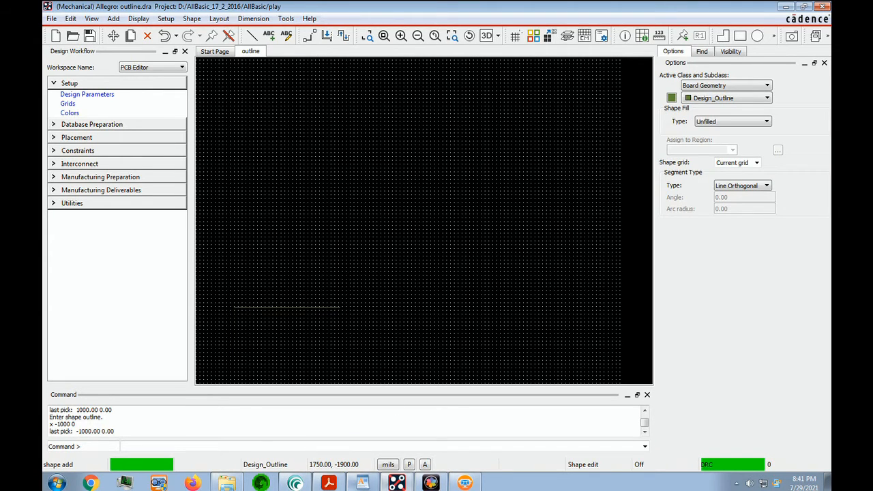
click(328, 483)
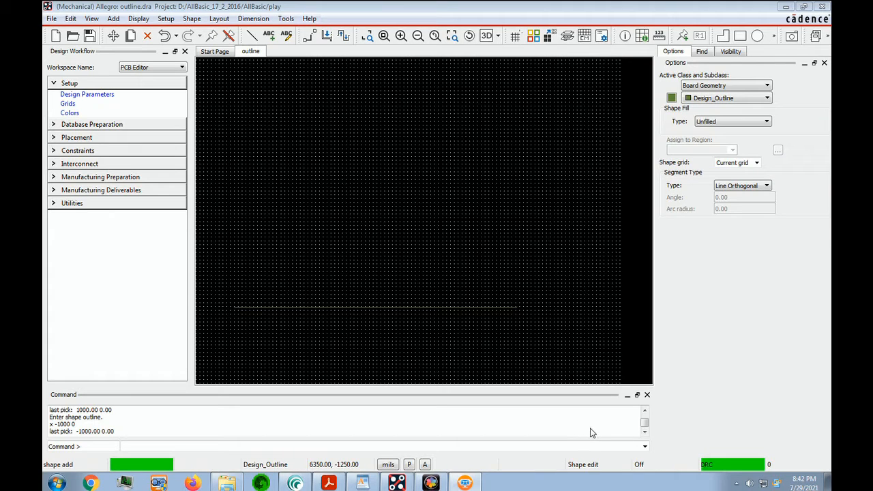
text(ix 850)
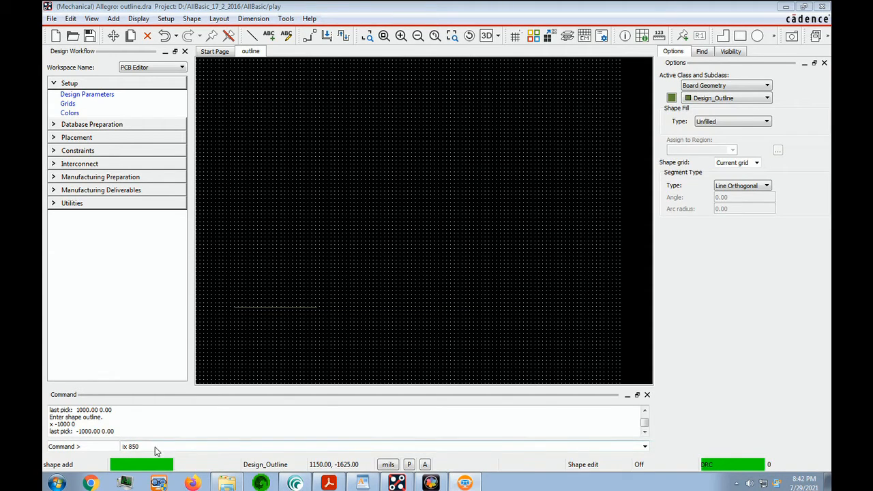
key(Return)
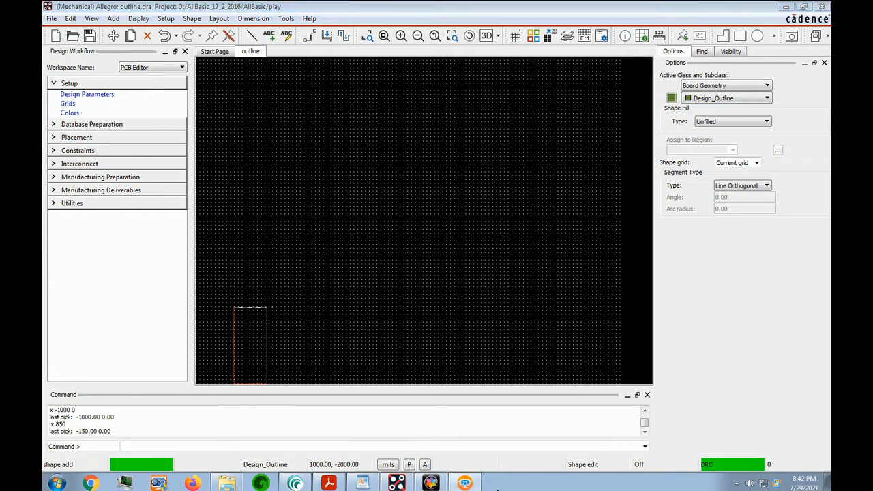
Check the coordinate list in the Lab Book PDF and add the next vertical outline segment in Allegro with iy -200.
key(alt+Tab)
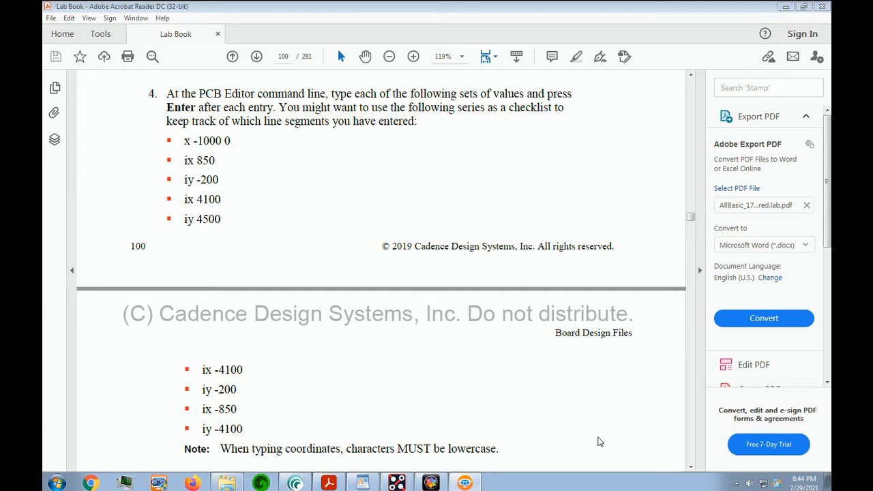
key(alt+Tab)
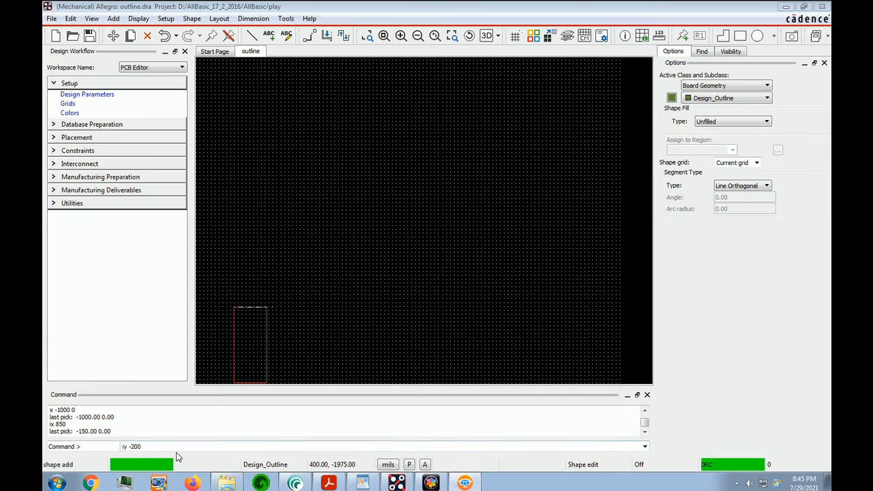
double_click(183, 447)
click(184, 448)
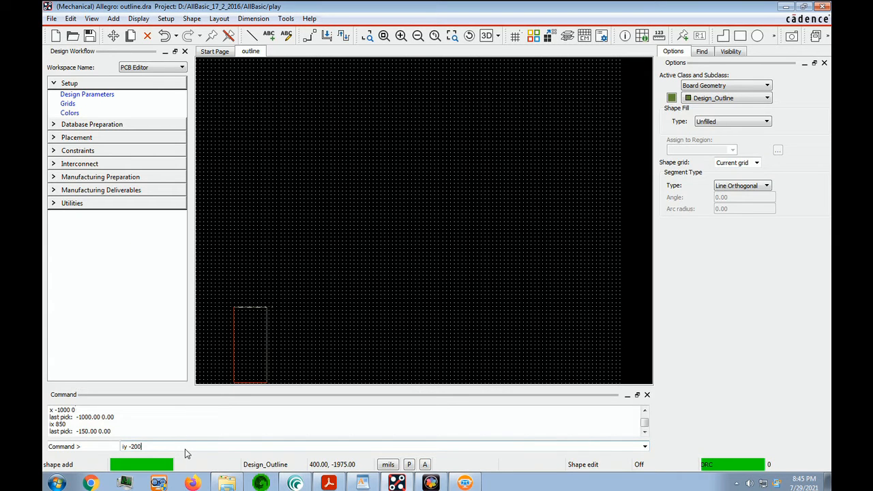
key(Return)
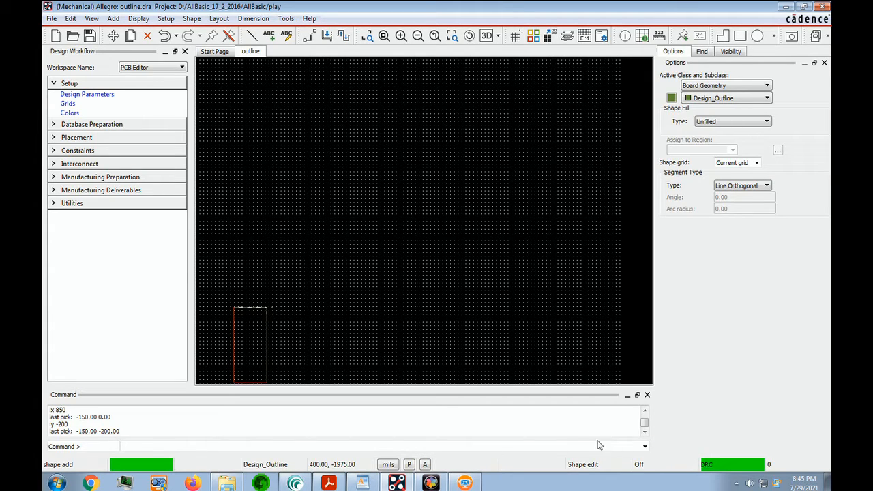
Continue the design outline with relative segments ix 4100, iy 4500 and ix -4100.
text(ix 4100)
key(Return)
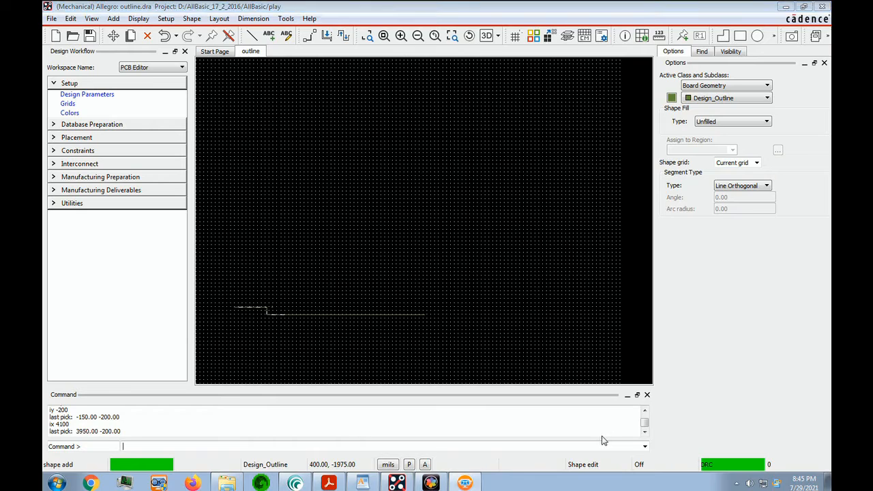
text(iy 4500)
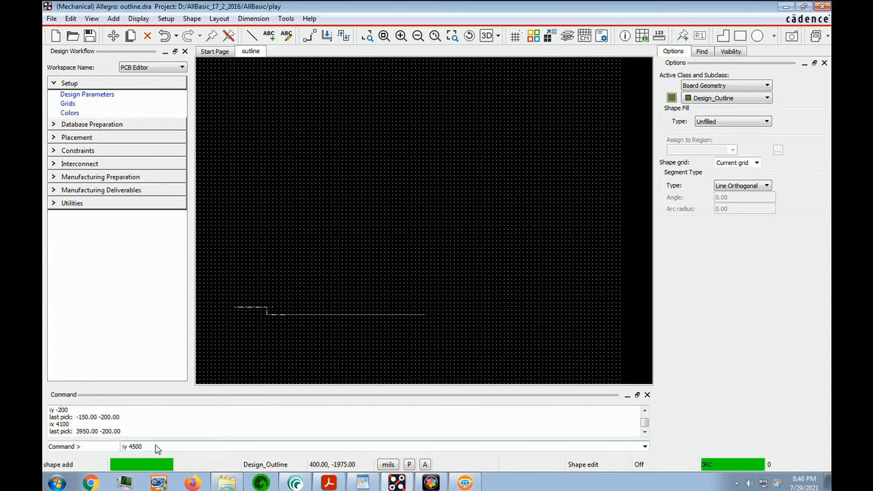
key(Return)
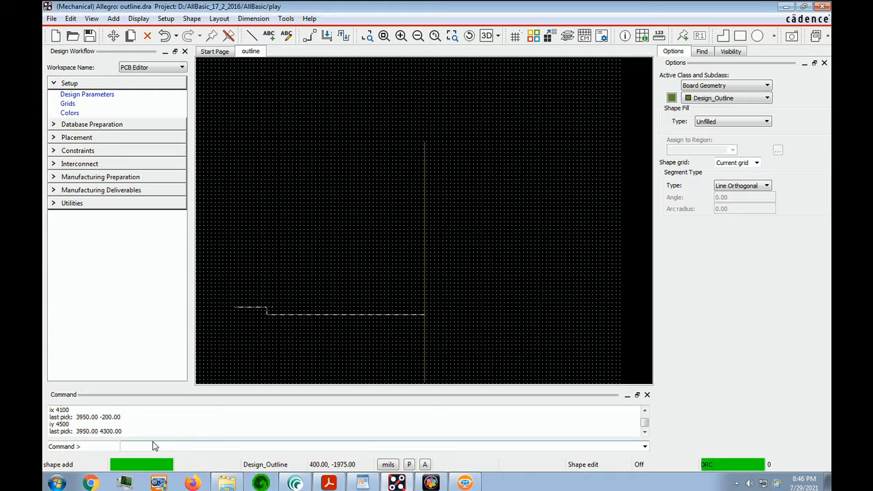
text(ix -4100)
key(Return)
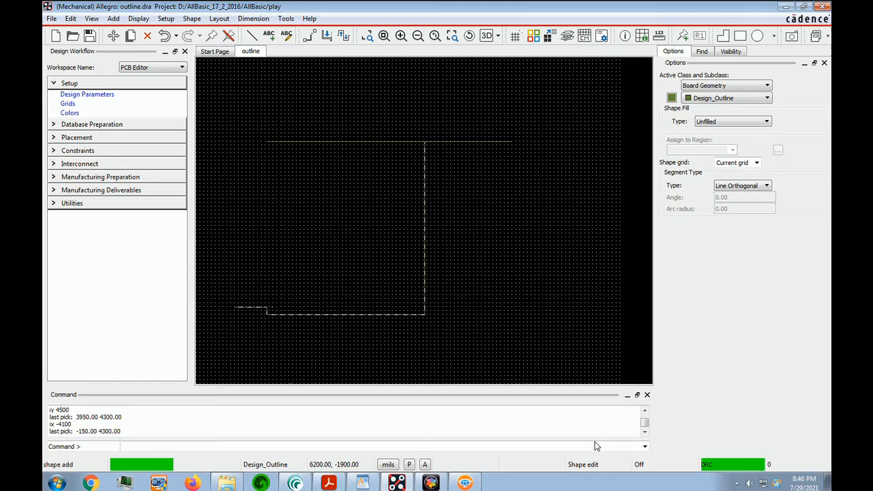
Close the design outline with relative segments iy -200, ix -850 and iy -4100.
text(iy -200)
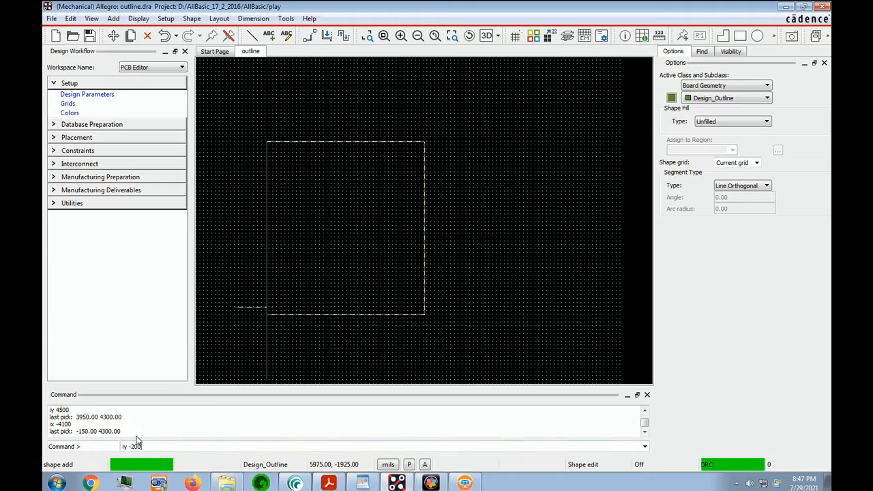
key(Return)
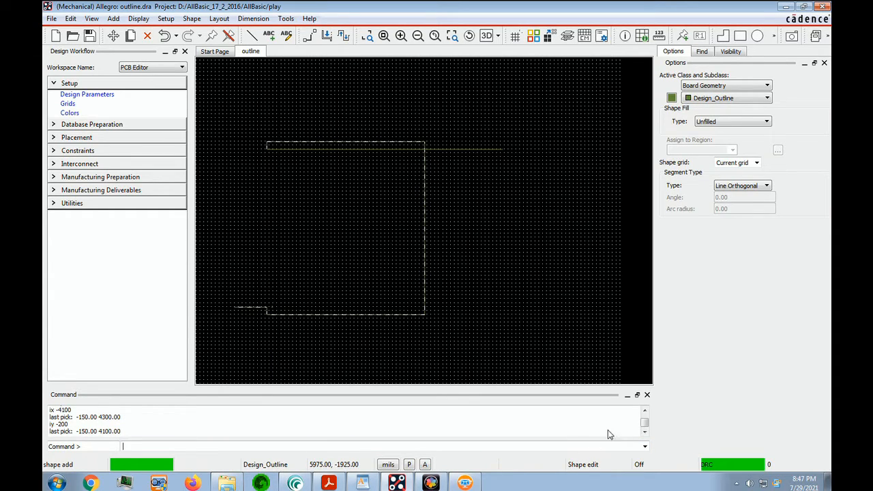
text(ix -850)
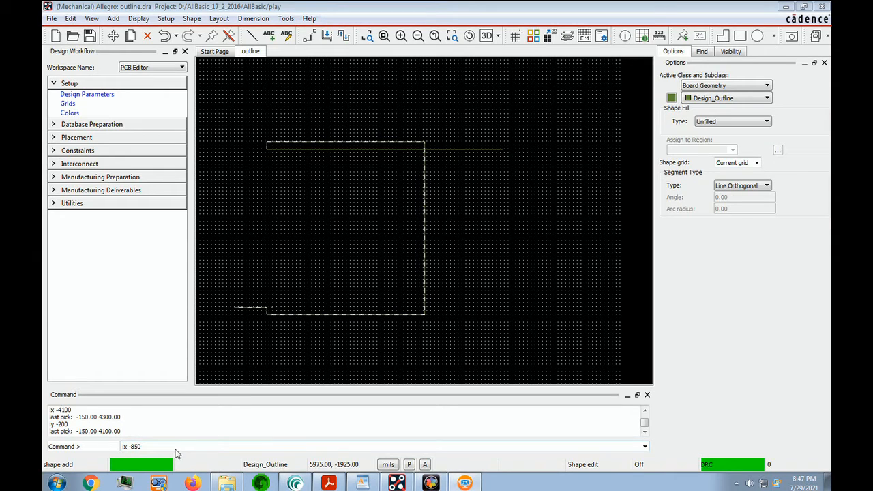
key(Return)
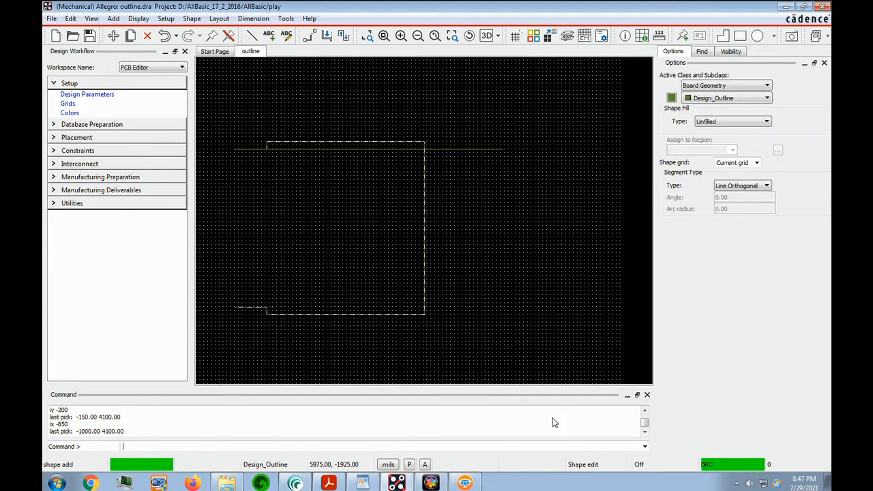
text(iy -4100)
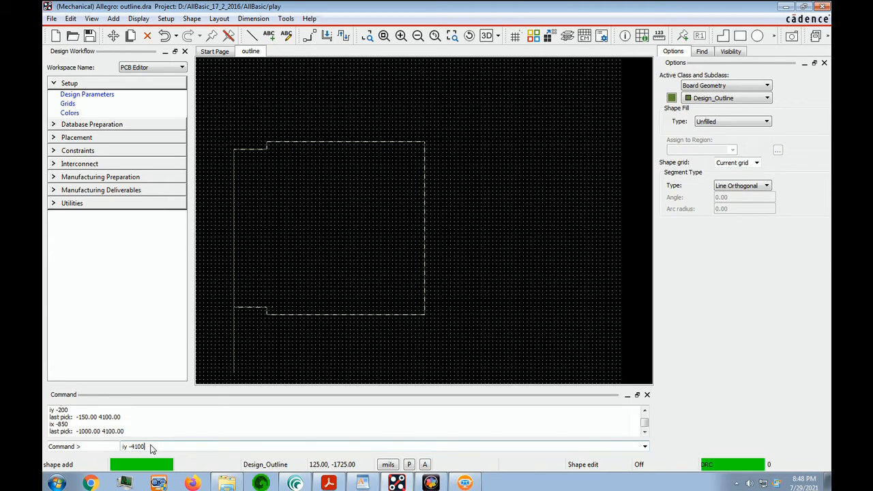
key(Return)
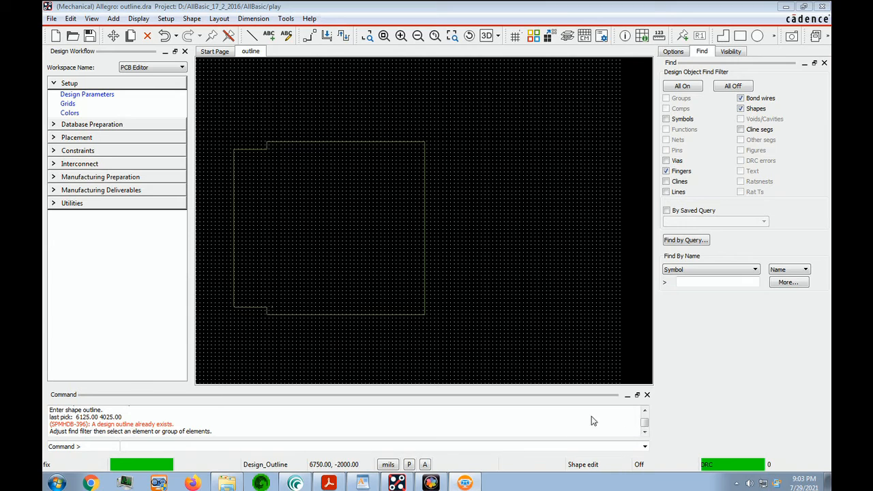
Start adding pins and choose the Hole110 padstack, filtering the padstack list with h*.
click(219, 19)
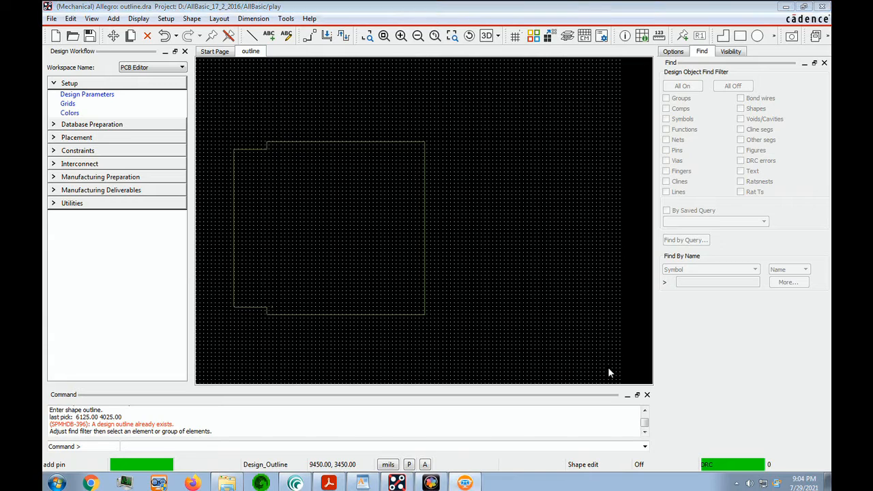
click(675, 53)
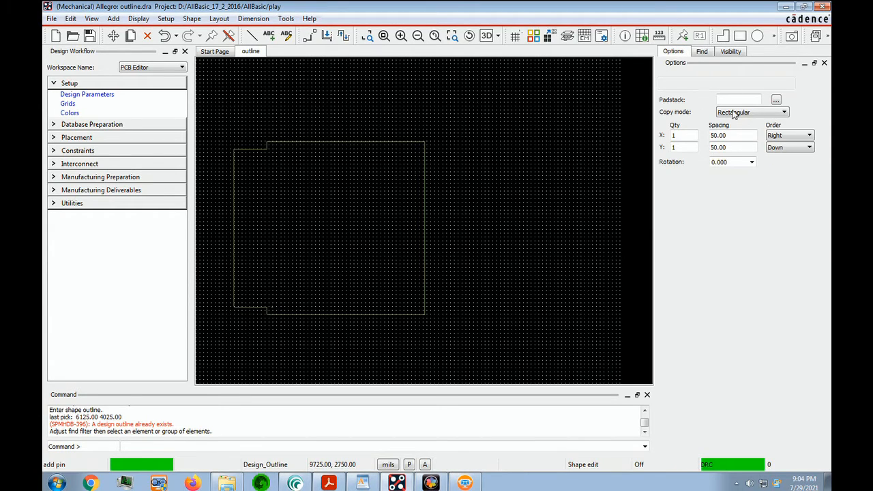
click(776, 100)
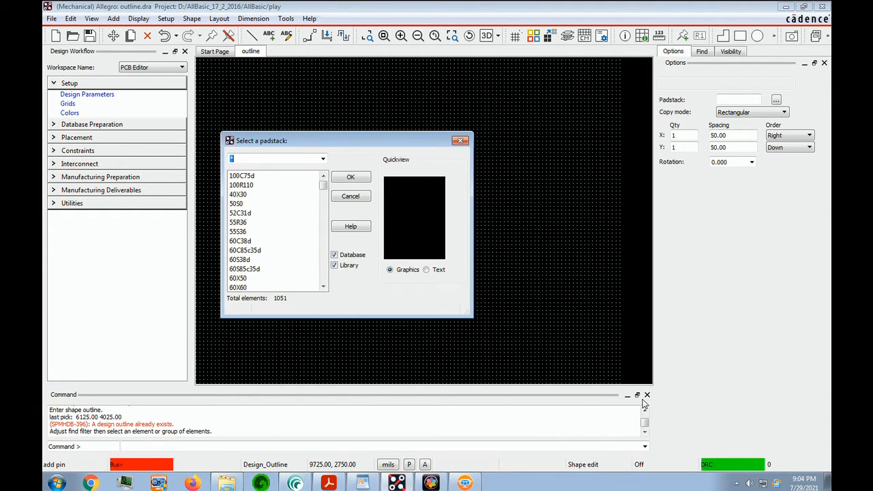
click(605, 373)
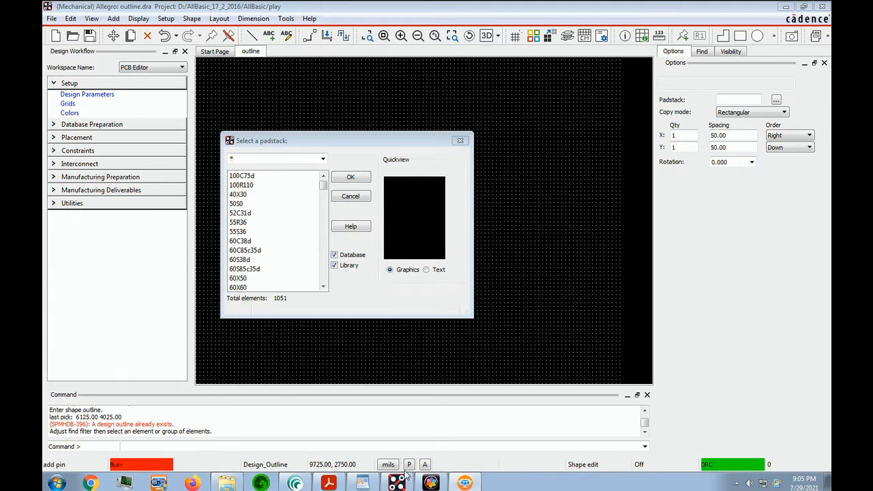
mouse_move(323, 185)
mouse_down()
mouse_move(323, 230)
mouse_move(323, 183)
mouse_up()
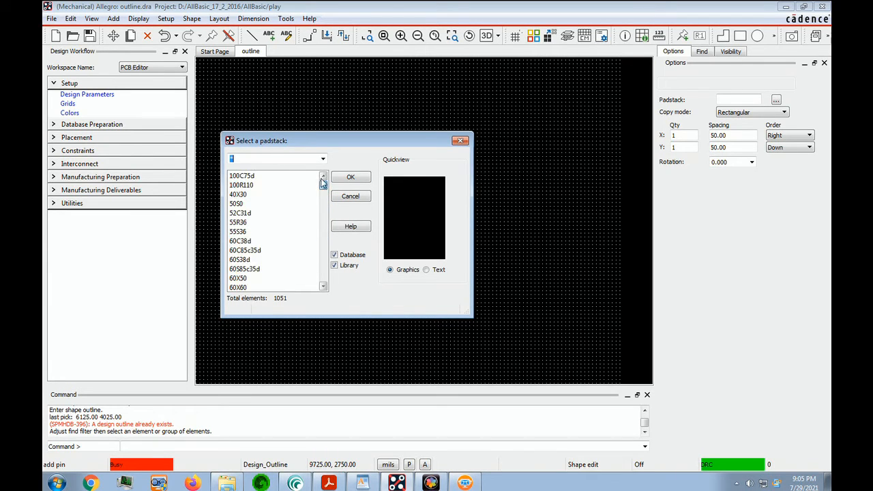
click(232, 159)
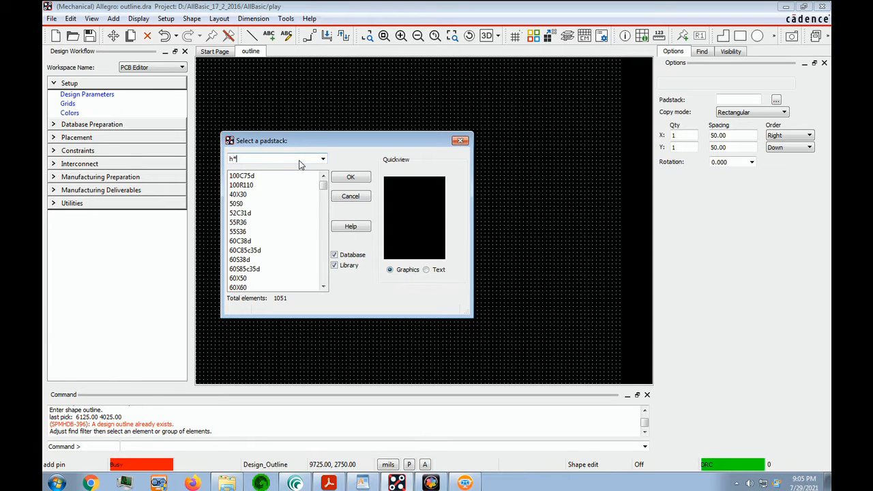
key(Return)
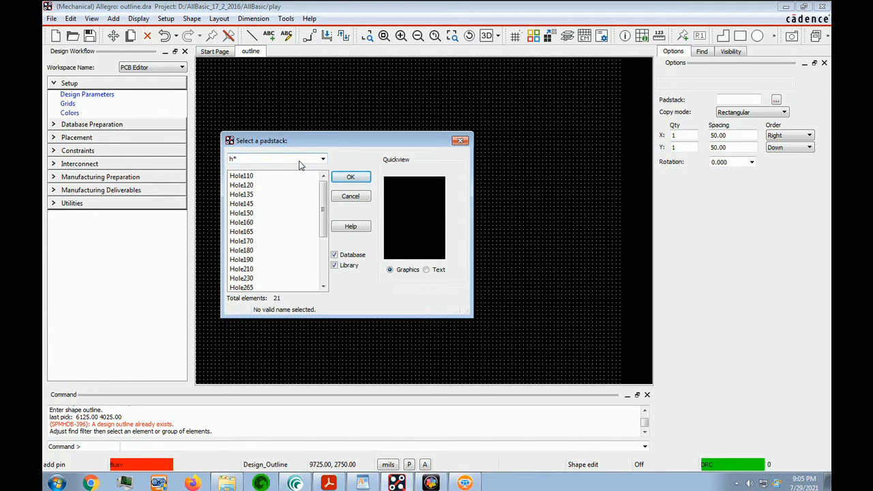
click(235, 180)
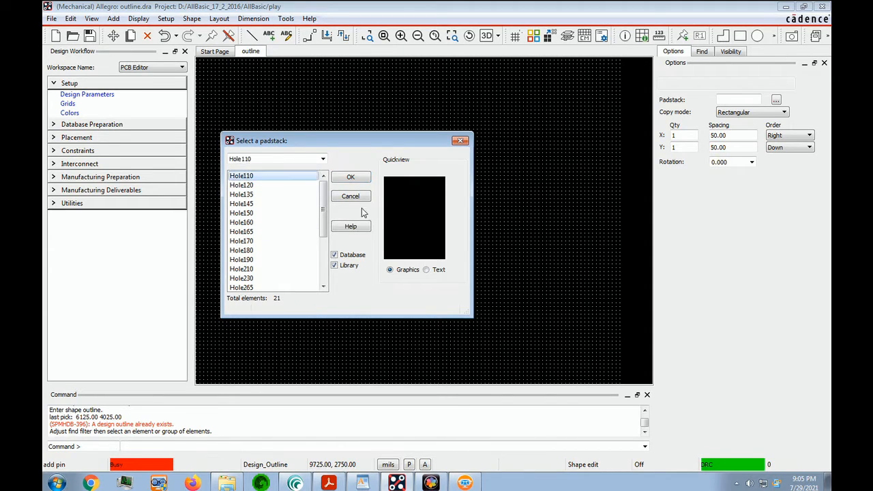
click(349, 180)
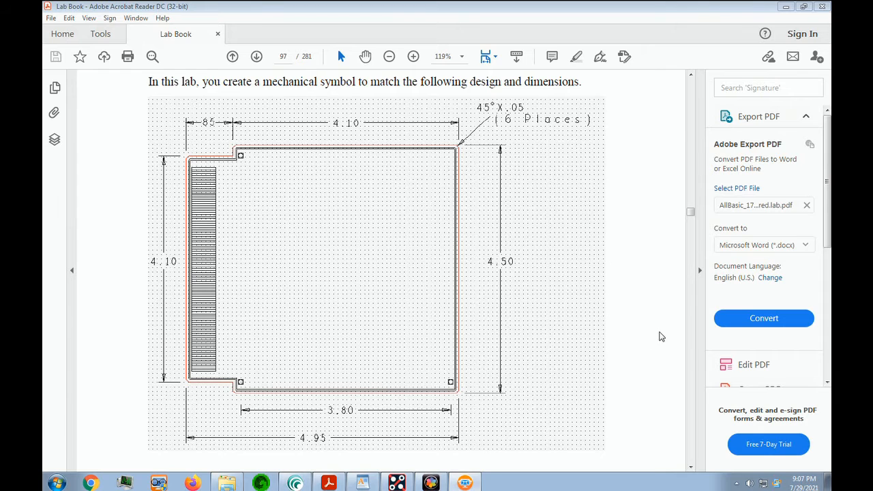
Return to Allegro and place Hole110 mounting holes at x 0 0, x 3800 0 and x 0 4100.
key(alt+Tab)
text(x 0 0)
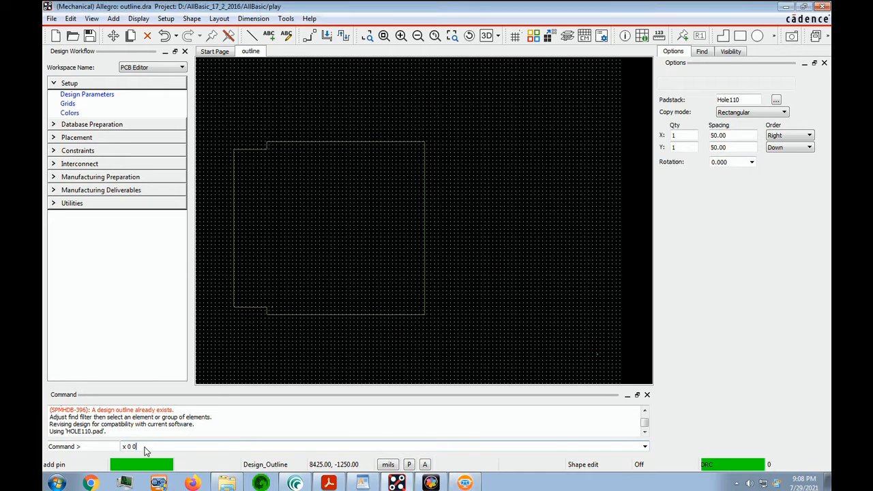
key(Return)
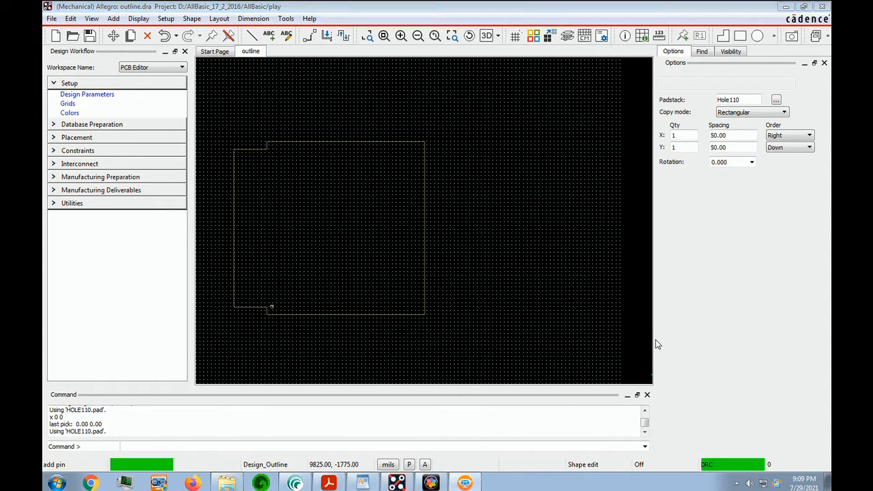
text(x 3800 0)
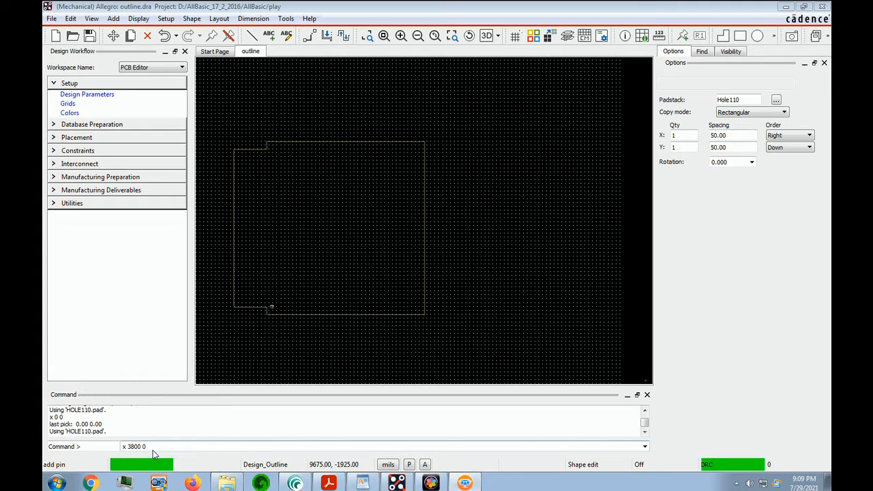
key(Return)
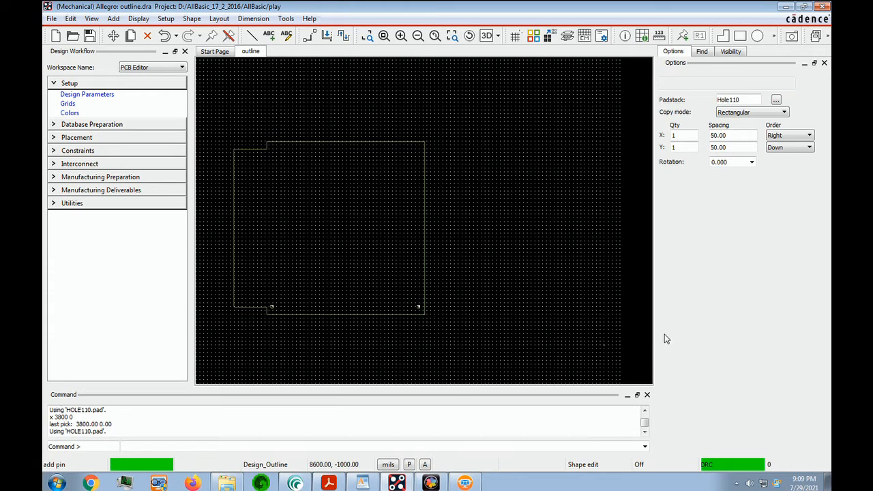
text(x 0 4100)
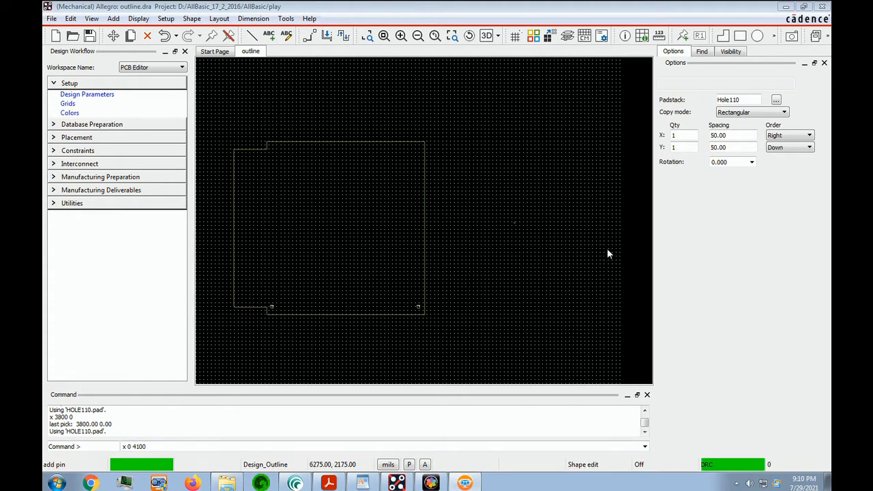
click(226, 445)
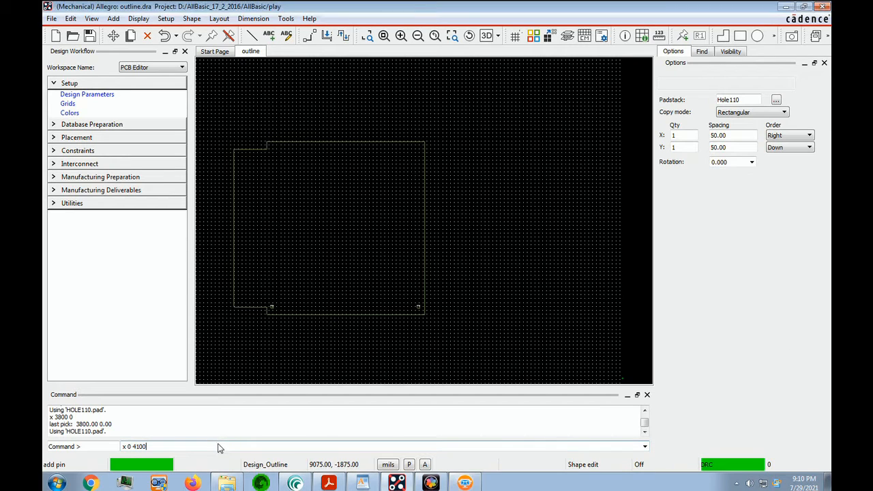
key(Return)
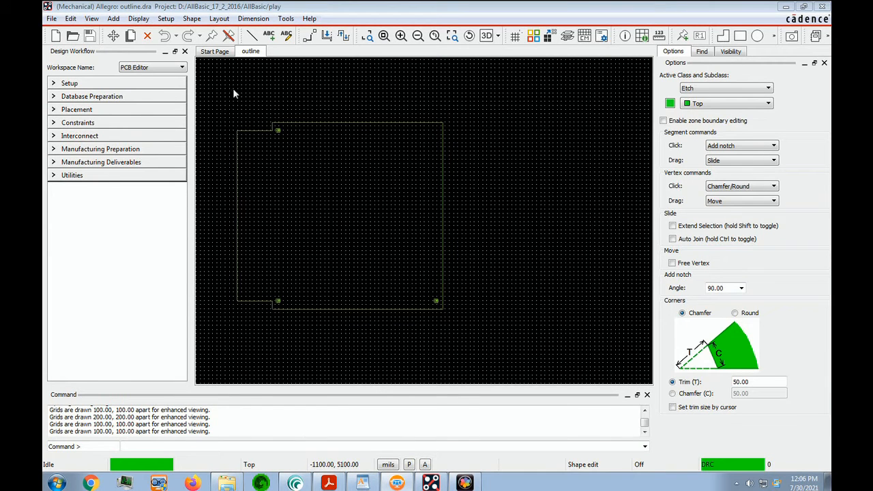
Set the application mode to Shape Edit and check the object find filter and the corner chamfer options.
click(167, 19)
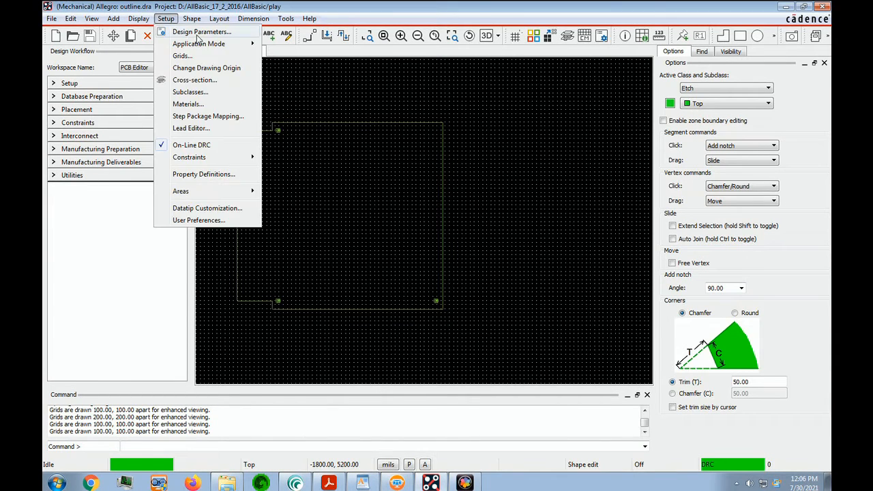
mouse_move(208, 45)
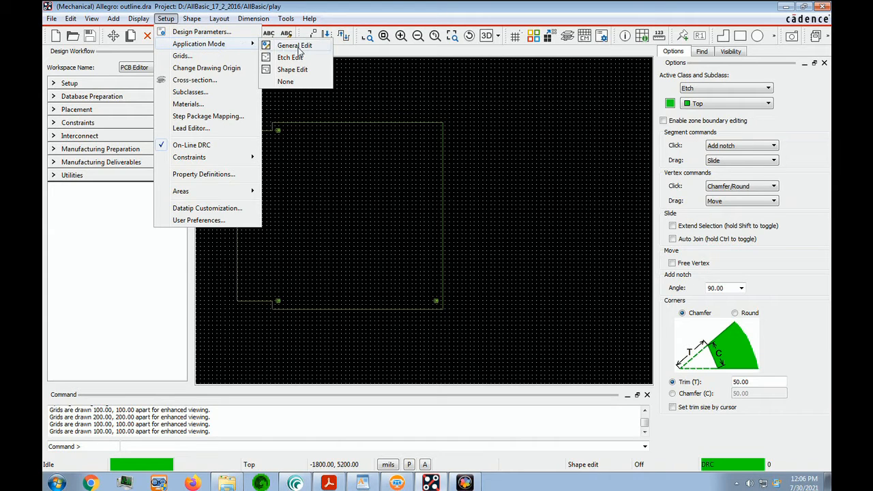
click(297, 70)
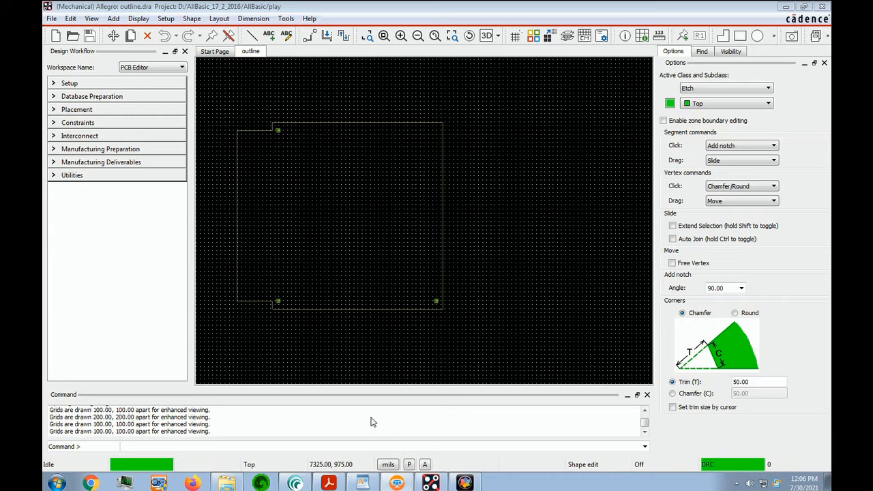
click(702, 51)
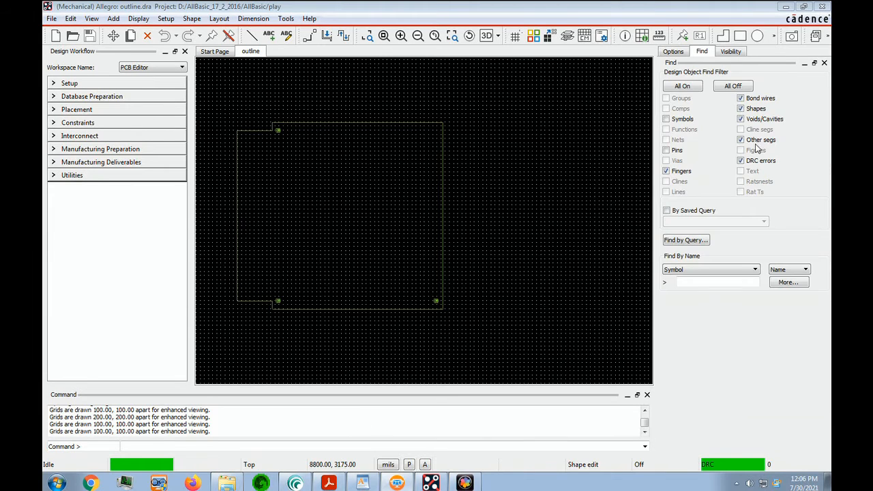
click(673, 52)
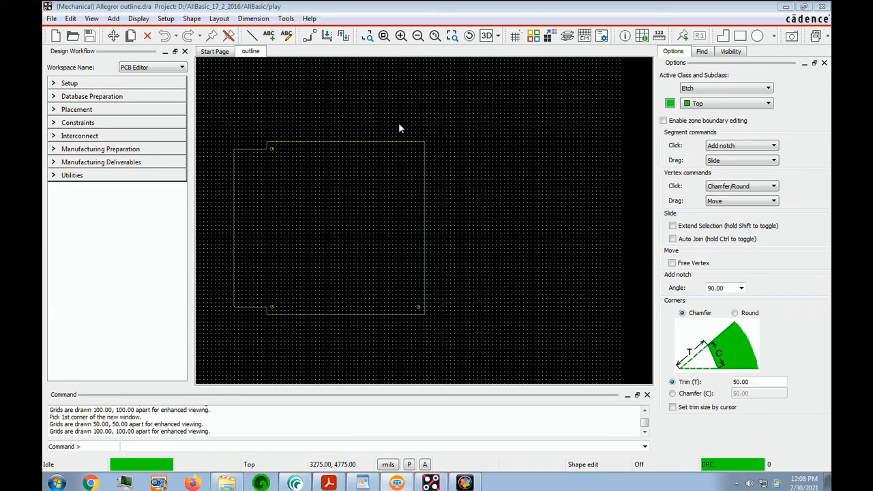
Chamfer the design outline's upper-right corner and the upper corner of its upper-left step with a 50.00 trim.
click(367, 36)
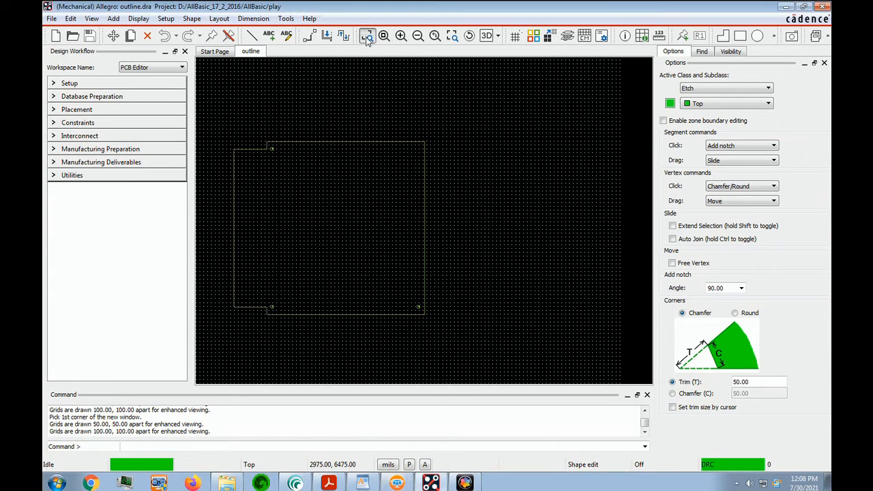
click(416, 133)
click(448, 166)
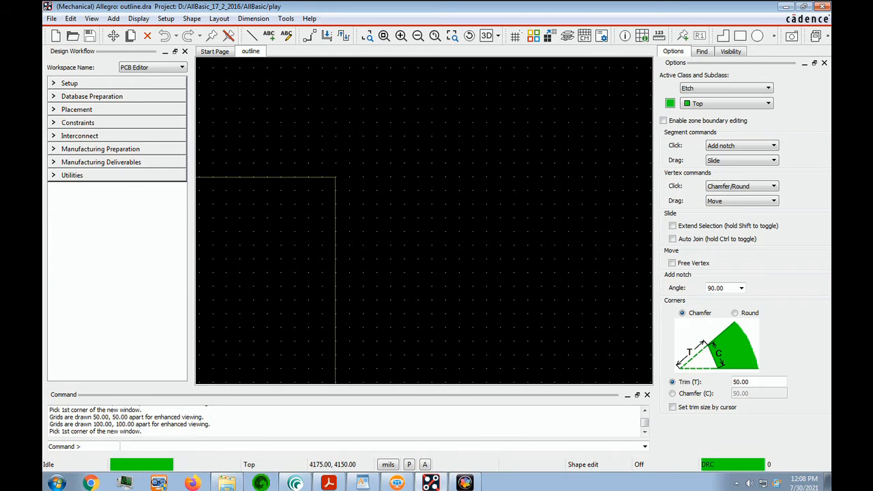
click(337, 178)
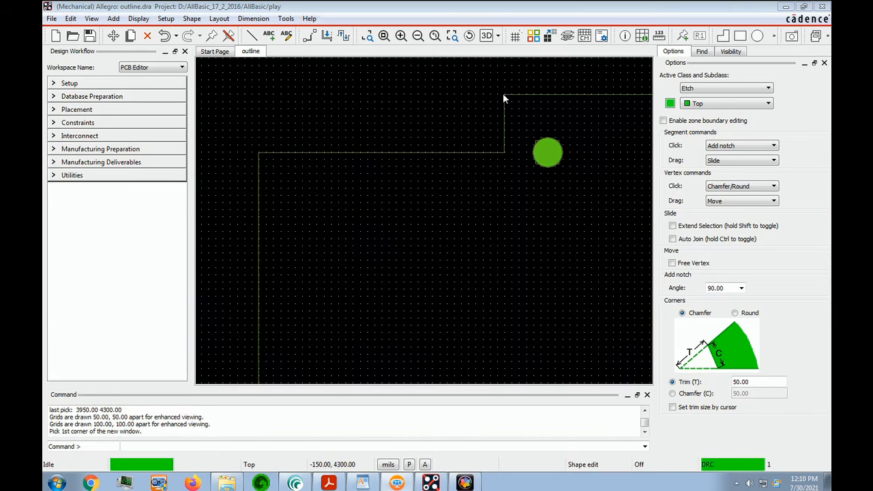
click(504, 94)
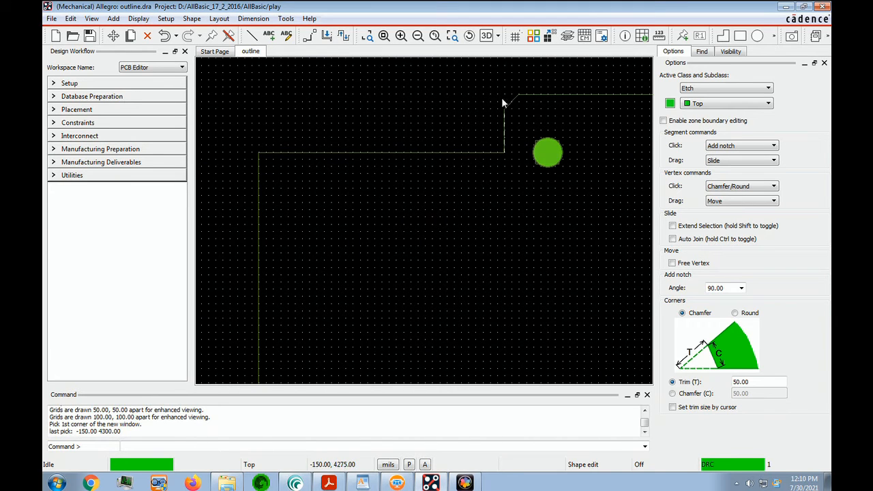
Chamfer the remaining corners on the design outline's left side with the 50.00 trim.
click(259, 153)
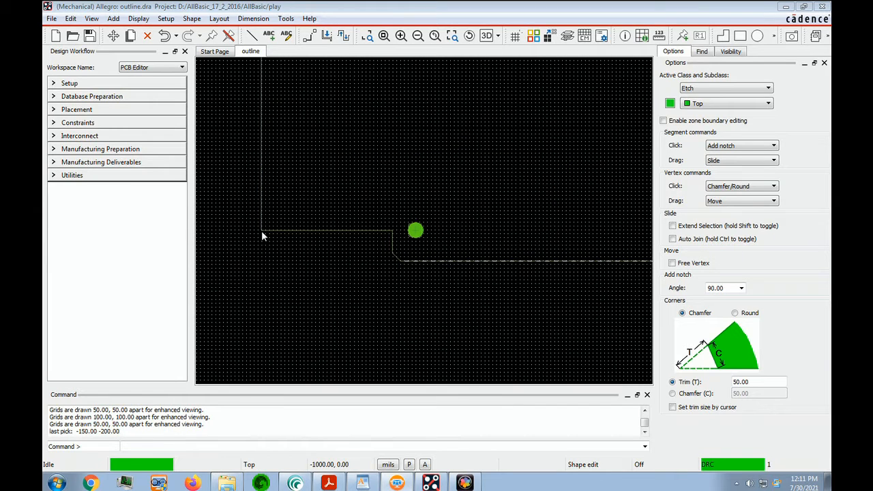
click(261, 231)
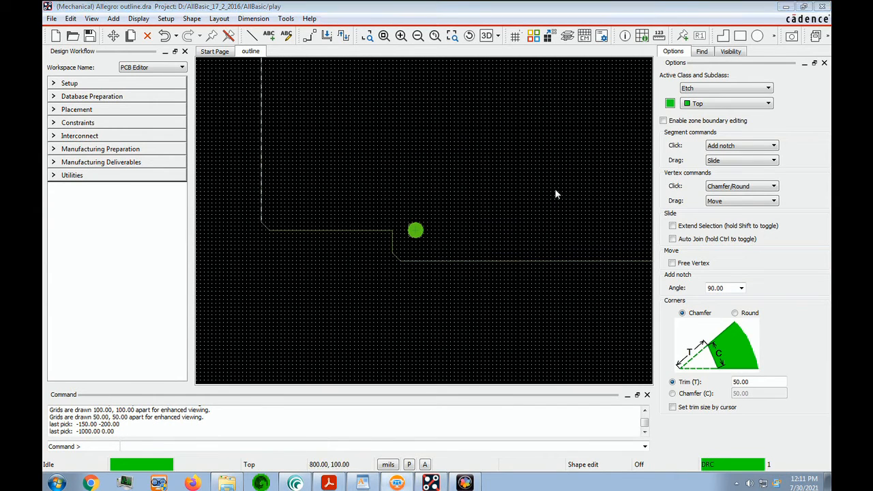
click(501, 265)
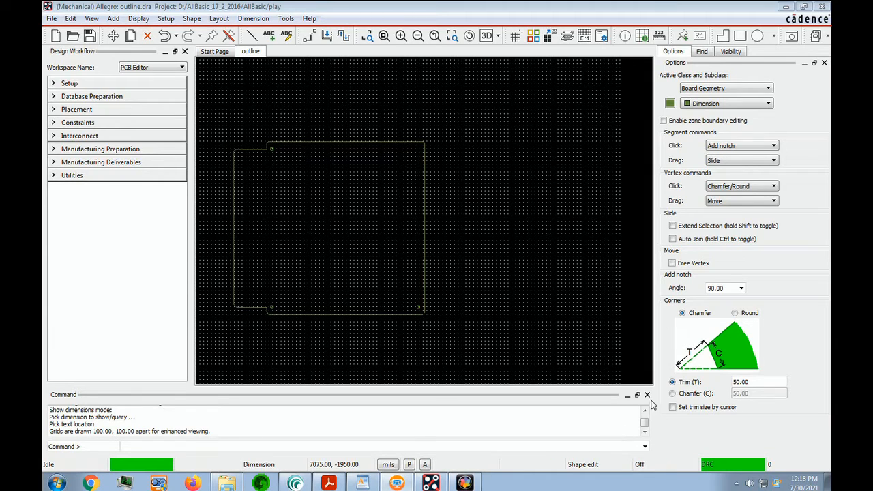
Check the dimensioned board drawing in the Lab Book and return to Allegro to enter the dimension environment.
key(alt+Tab)
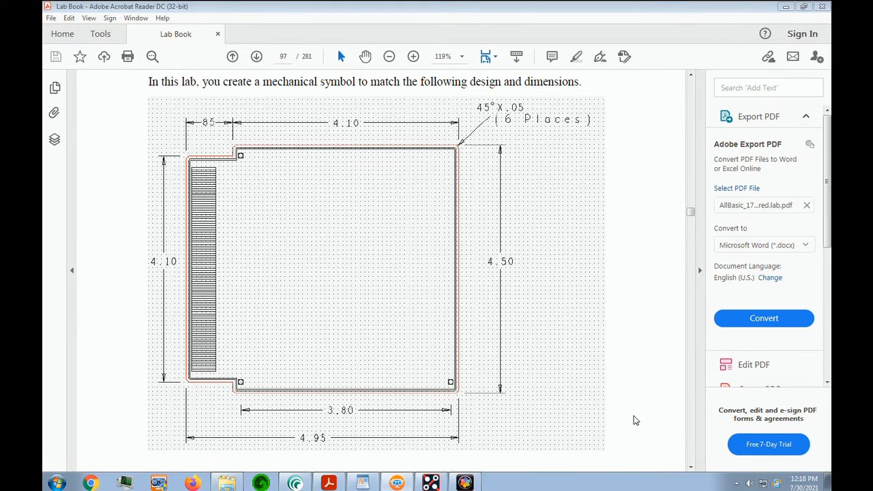
key(alt+Tab)
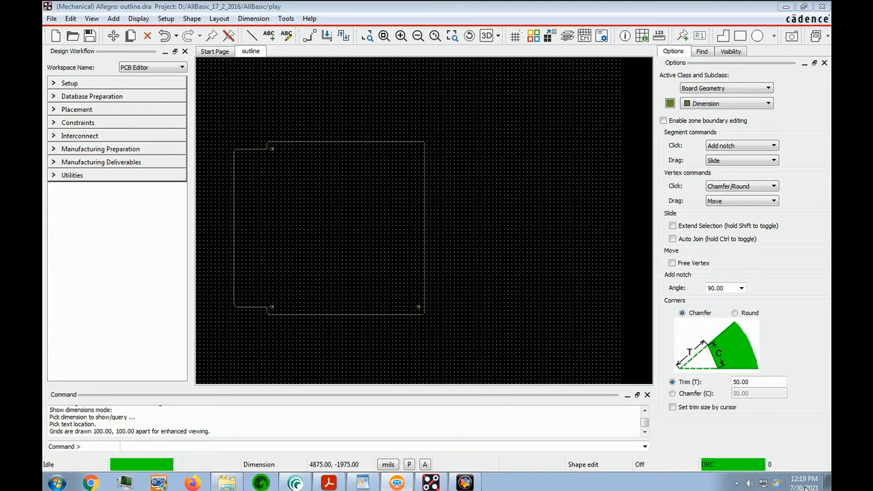
click(253, 20)
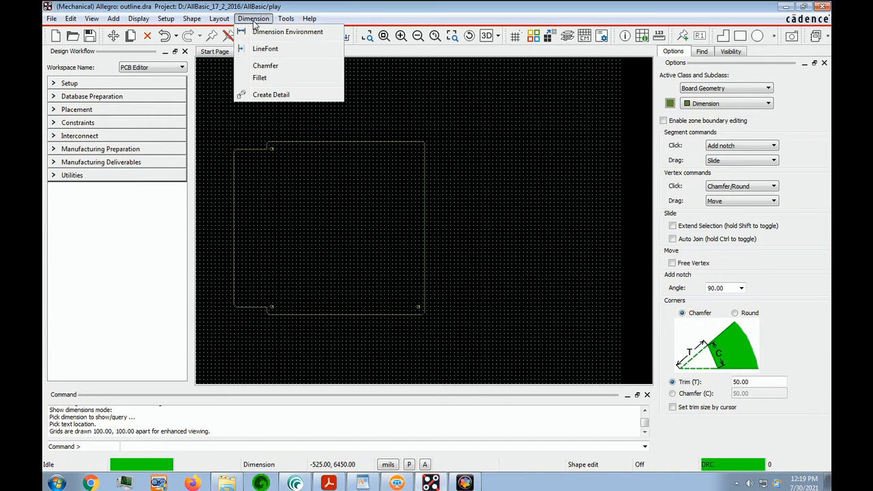
click(301, 32)
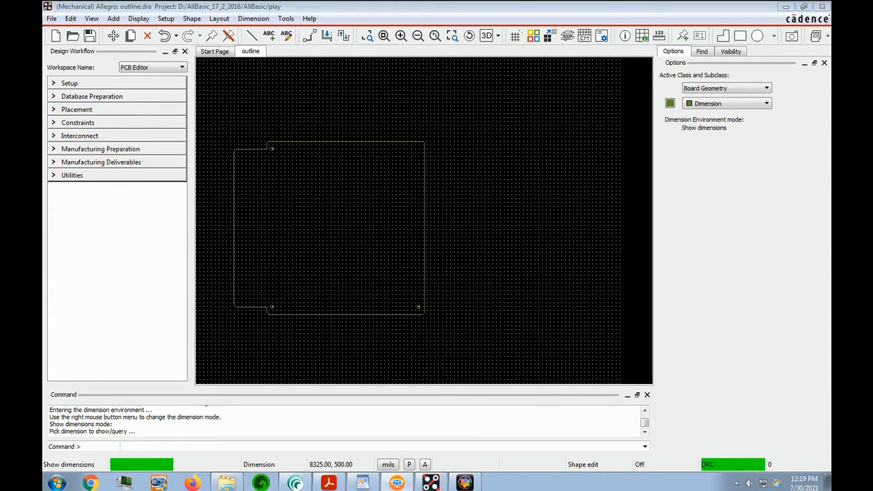
In the dimensioning parameters, set the extension lines' offset distance from element to 0.250 IN.
click(483, 216)
right_click(484, 215)
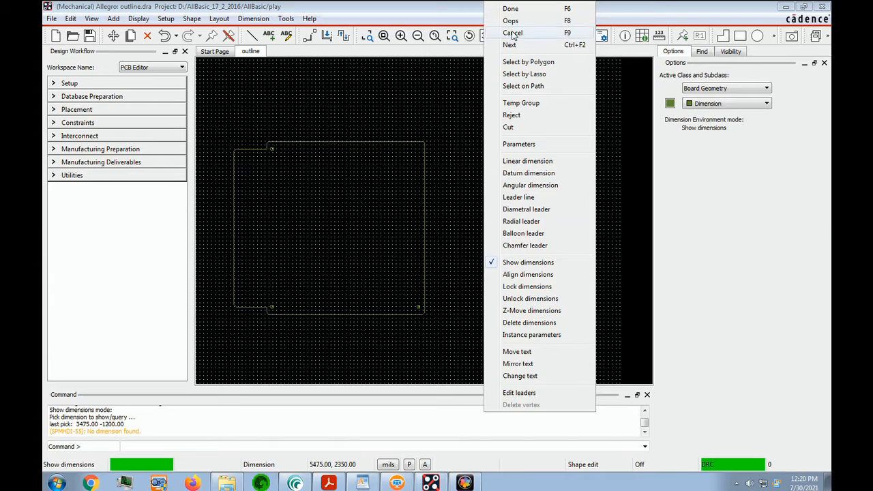
click(523, 146)
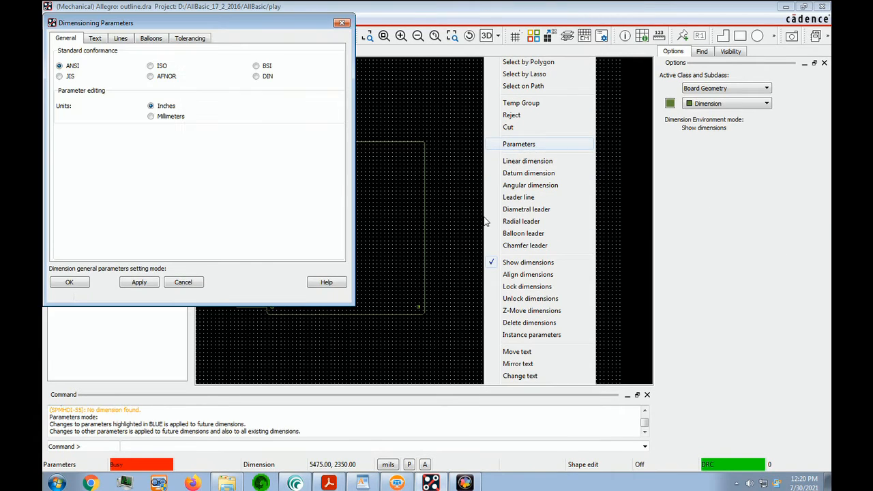
click(636, 429)
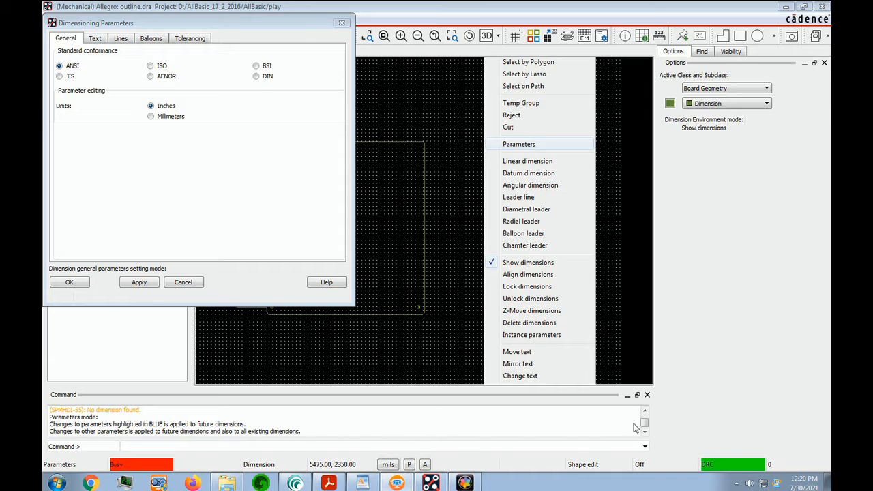
click(121, 40)
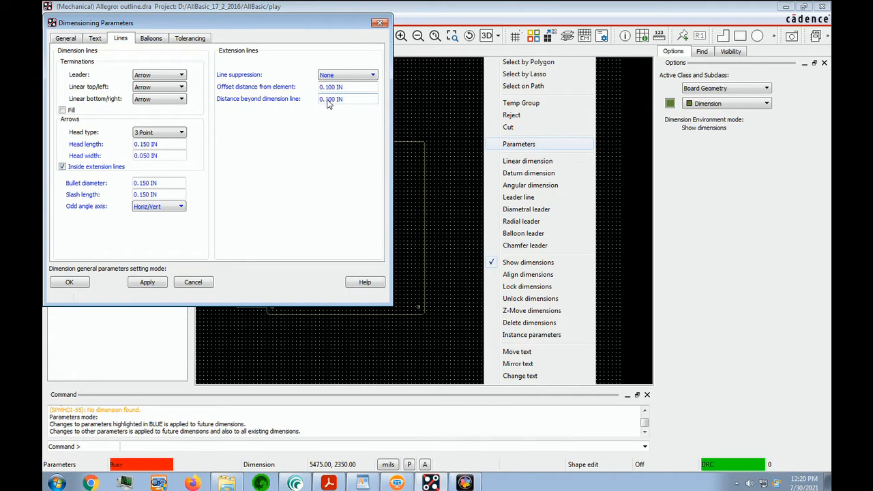
click(634, 426)
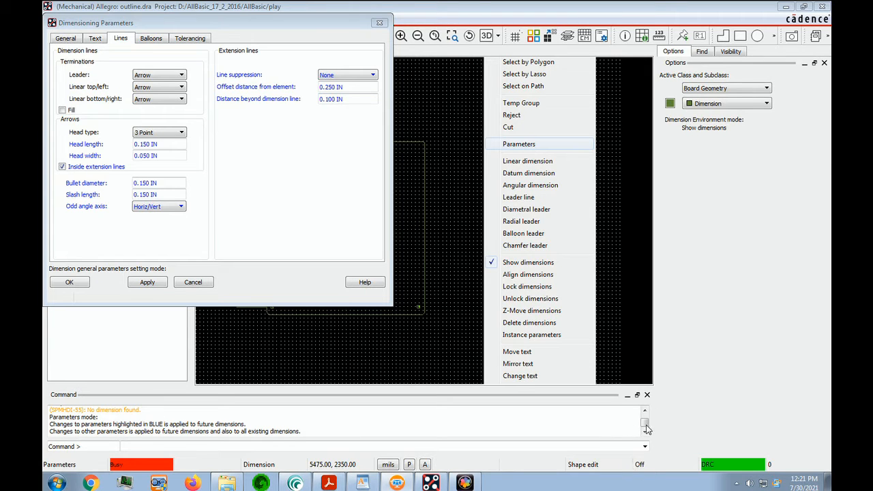
click(75, 281)
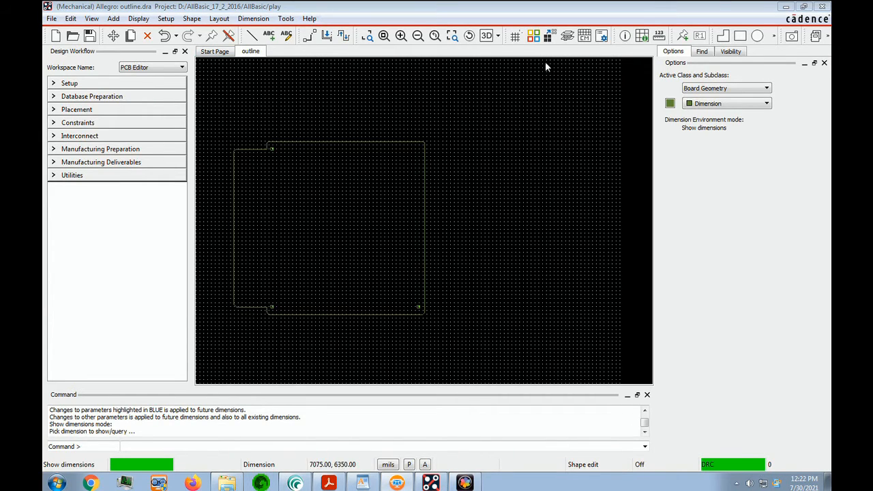
Add a linear dimension for the outline's full width from its lower-left to its lower-right corner, placed just below the outline.
click(367, 36)
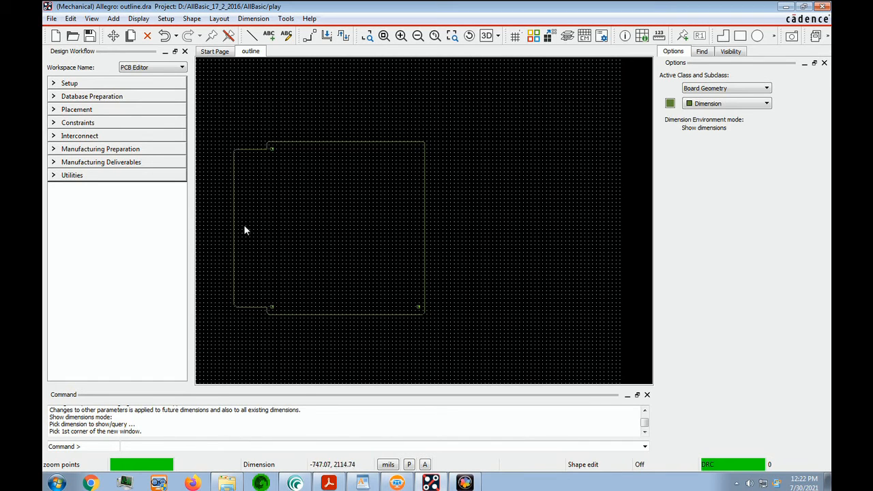
click(218, 224)
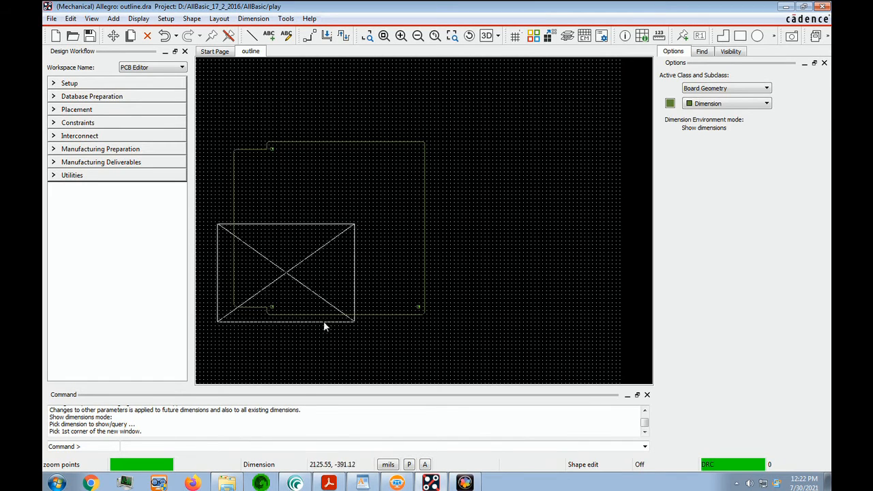
click(456, 355)
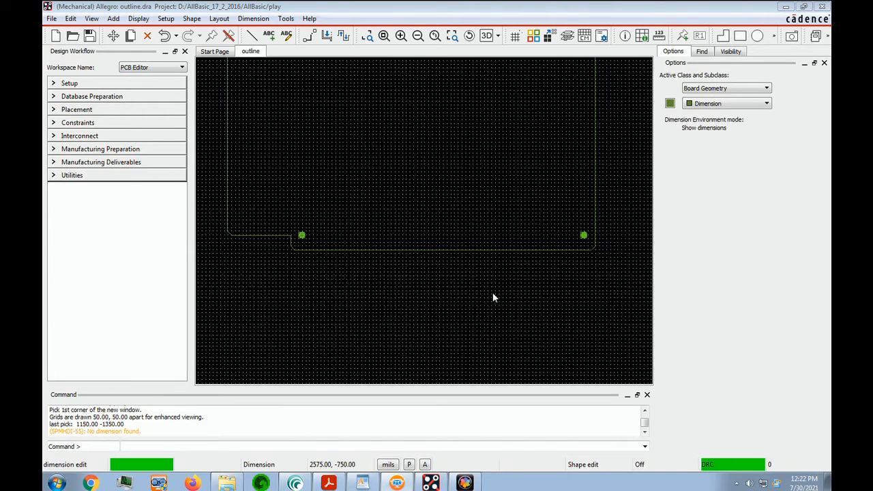
right_click(465, 286)
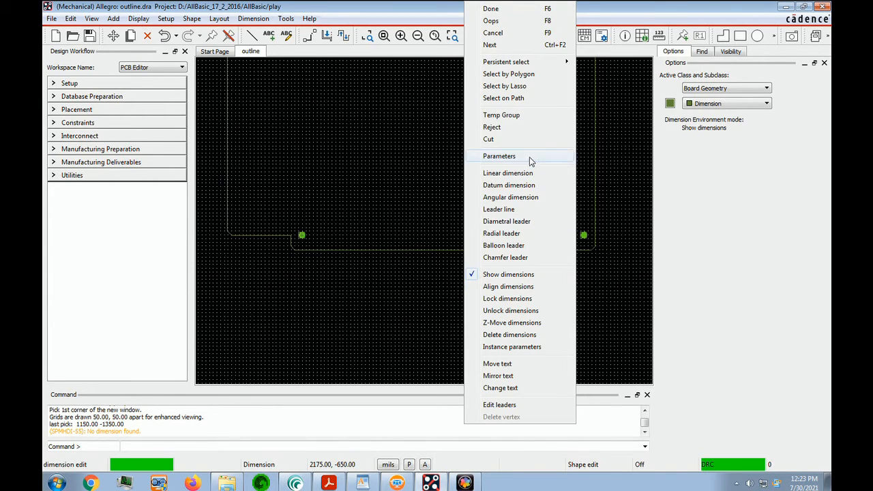
click(512, 174)
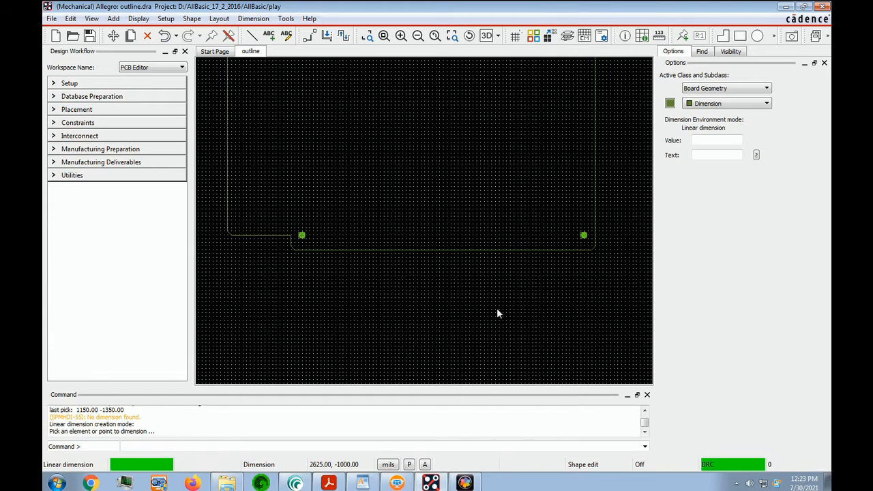
click(227, 227)
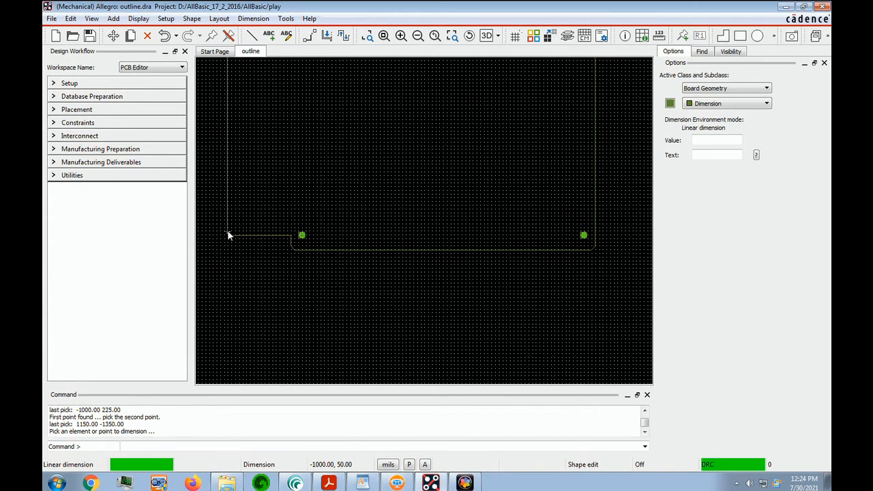
click(227, 232)
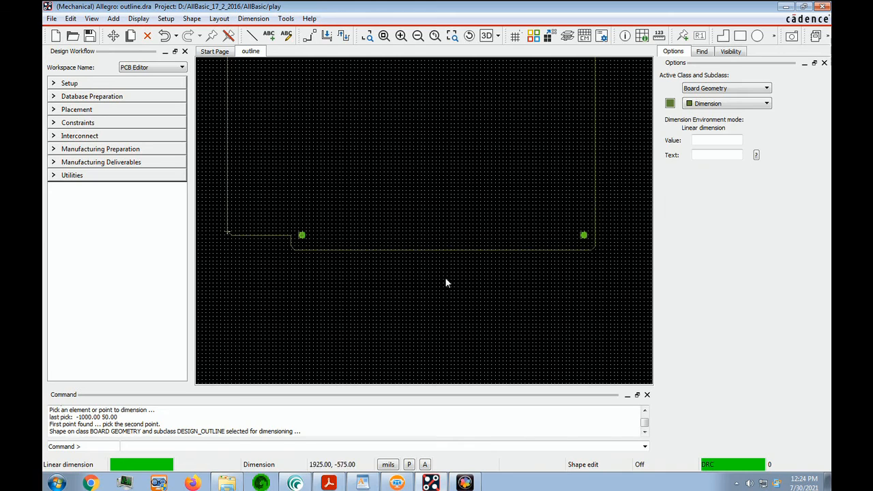
click(597, 248)
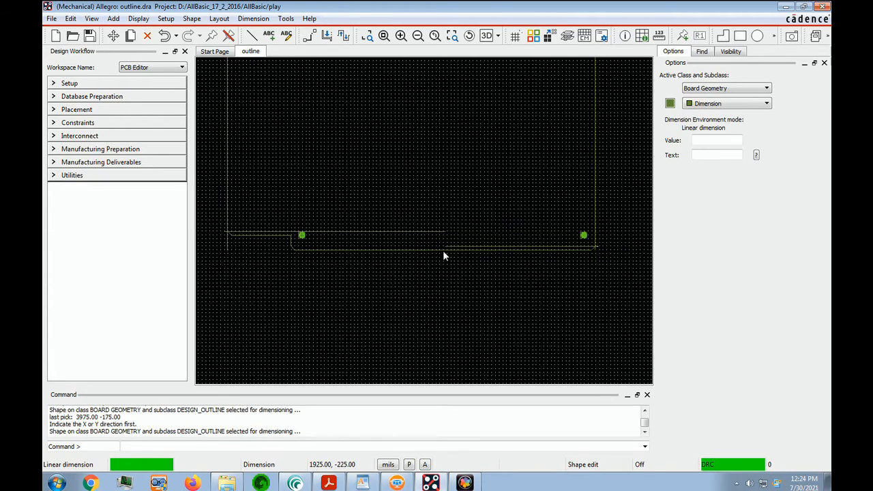
click(399, 275)
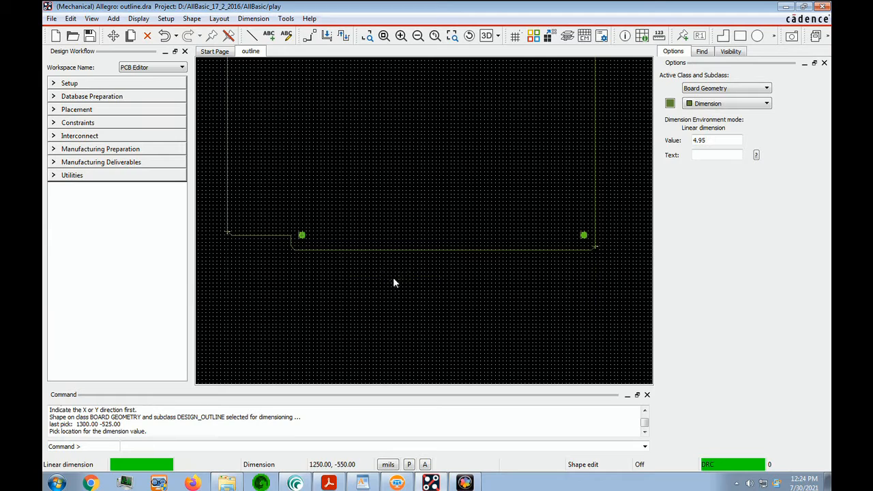
click(395, 277)
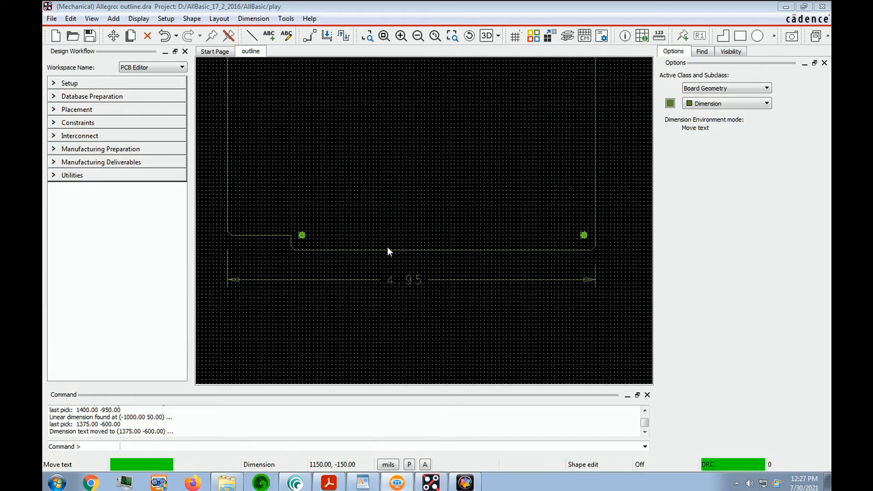
Move the full-width dimension's text further down, to about x 1350, y -950.
right_click(432, 194)
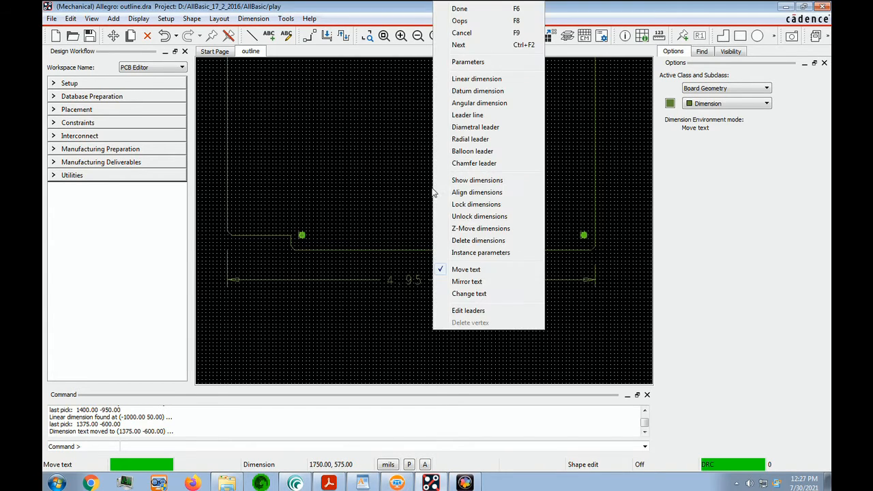
click(468, 271)
click(408, 279)
click(403, 305)
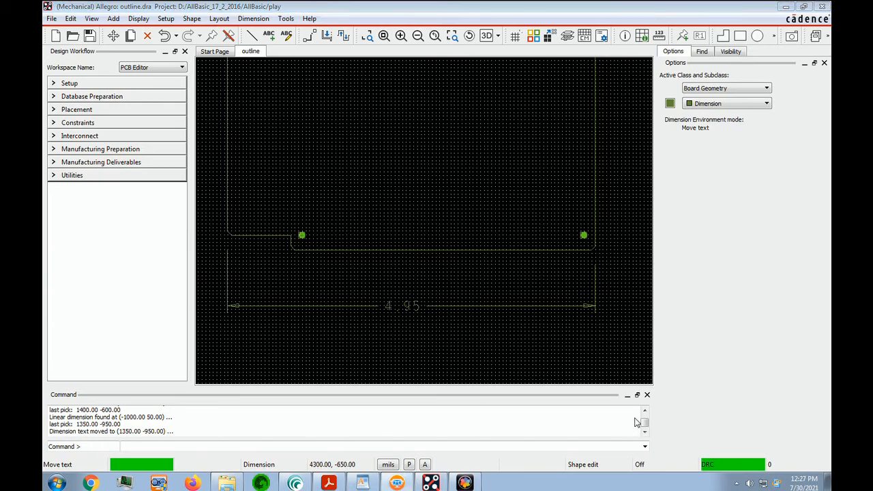
Add a linear dimension from the lower-left step to the lower-right corner, placed between the outline and the full-width dimension.
right_click(442, 180)
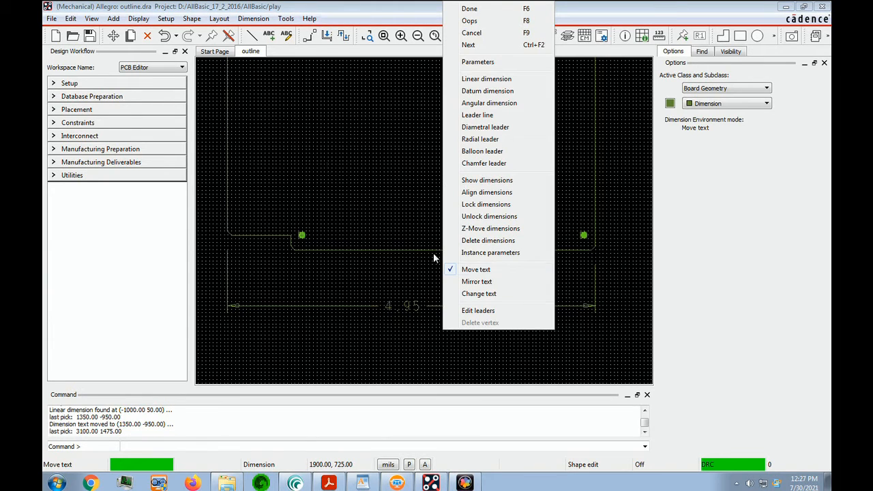
click(504, 81)
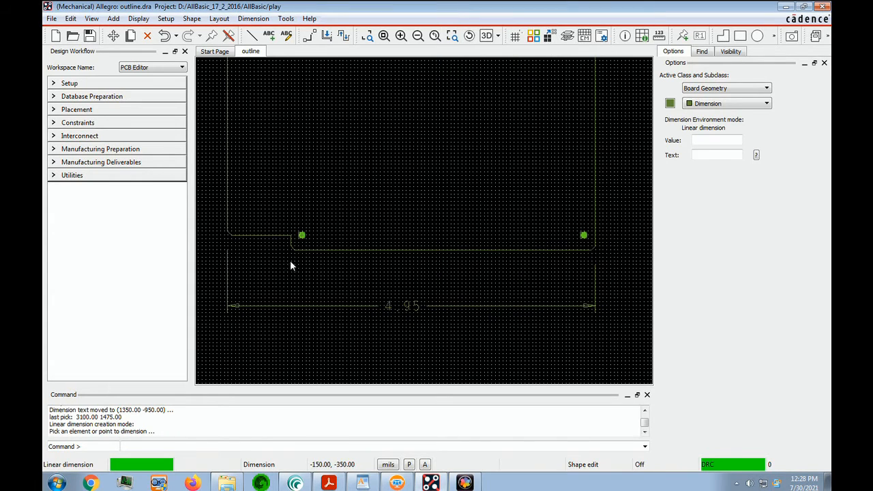
click(290, 251)
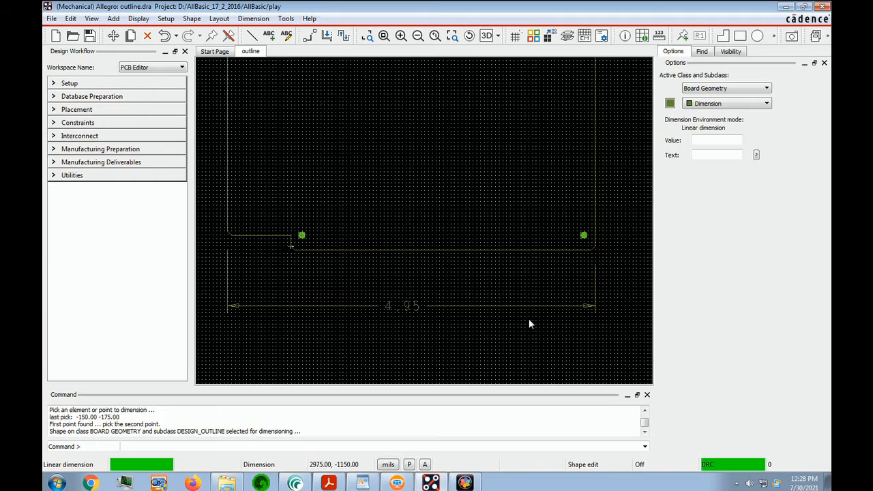
click(597, 247)
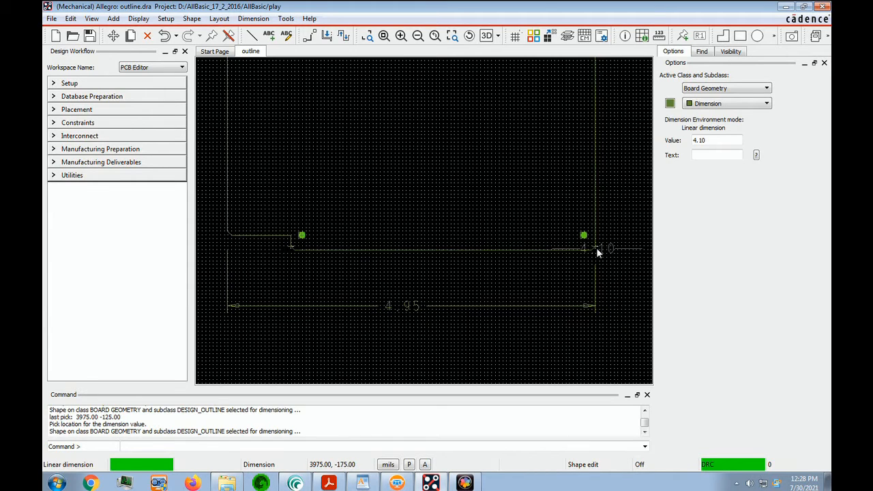
click(399, 274)
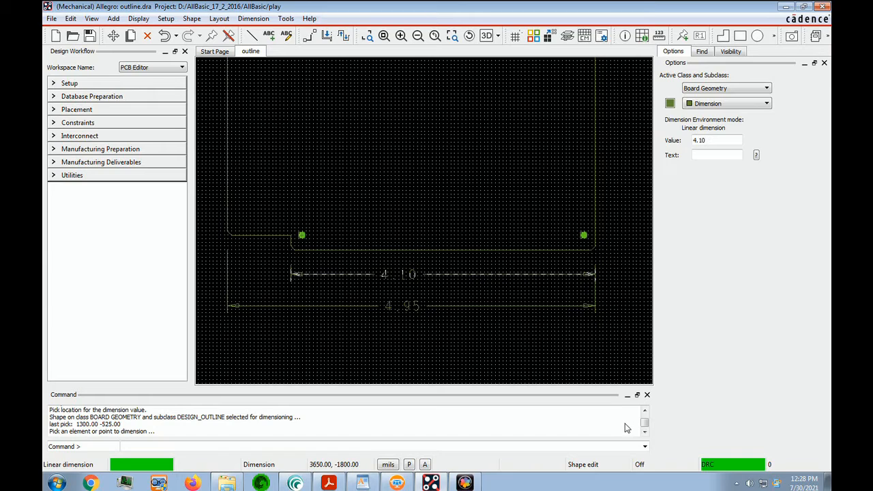
Delete the linear dimension between the lower-left step and the lower-right corner.
click(318, 164)
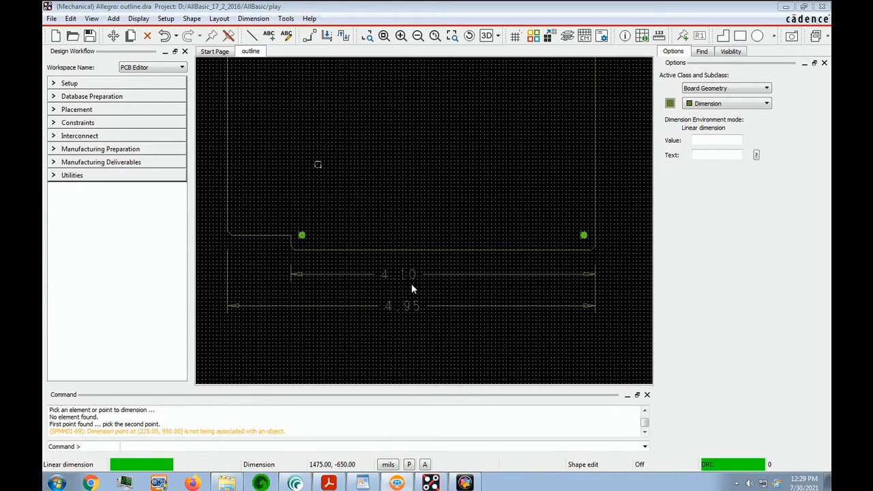
right_click(467, 171)
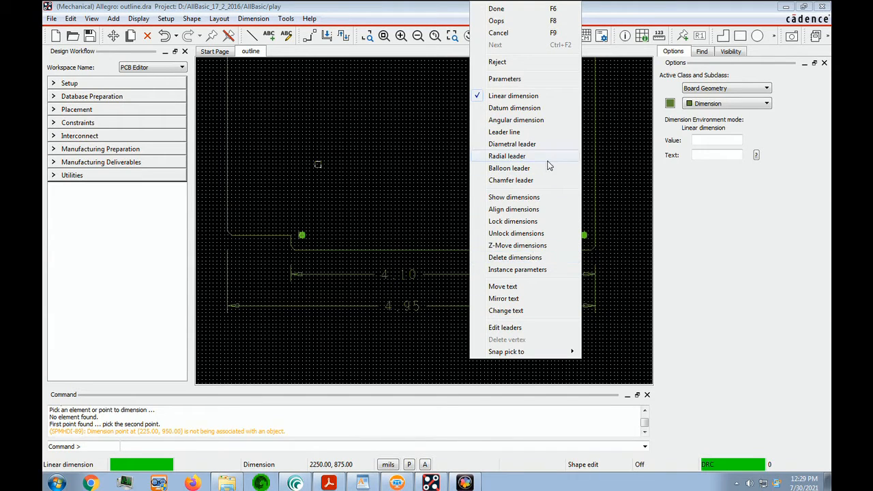
click(525, 257)
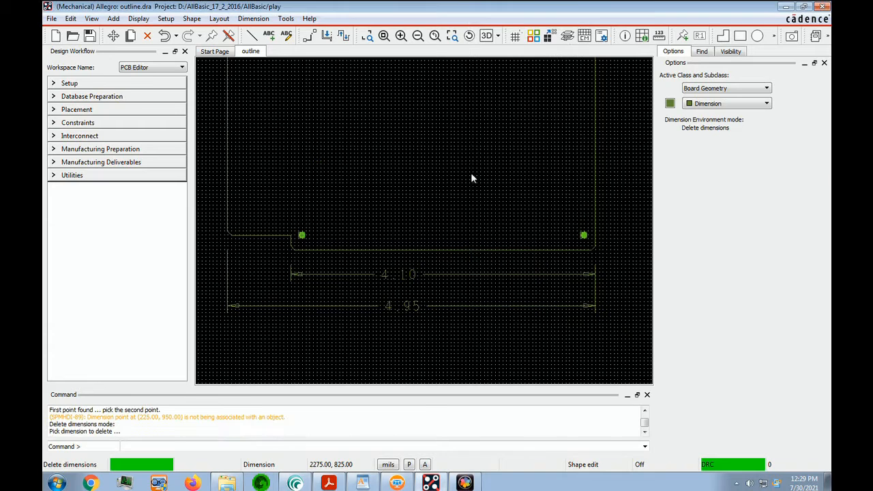
click(398, 277)
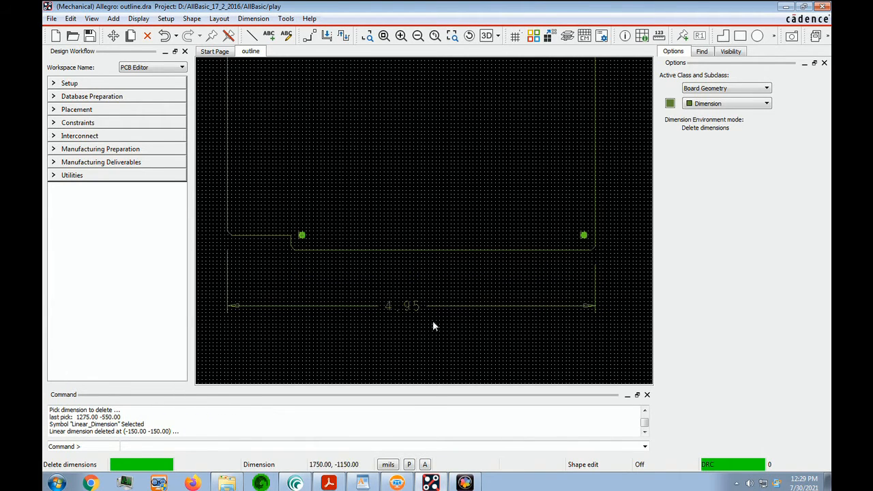
right_click(403, 128)
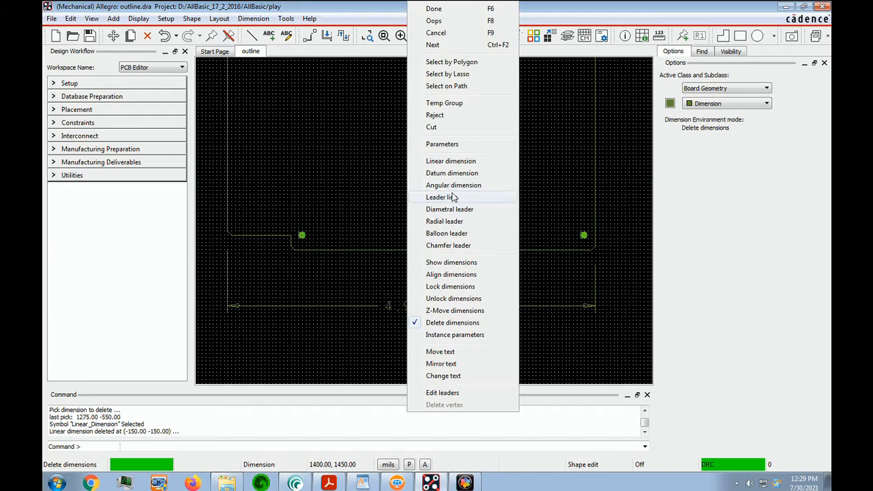
Add a linear dimension between the two lower mounting holes, placed between the outline and the full-width dimension.
click(461, 162)
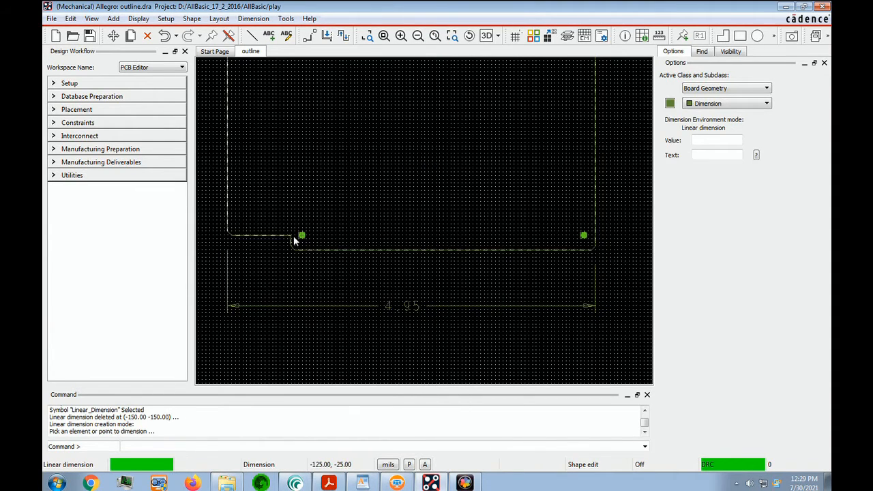
click(301, 236)
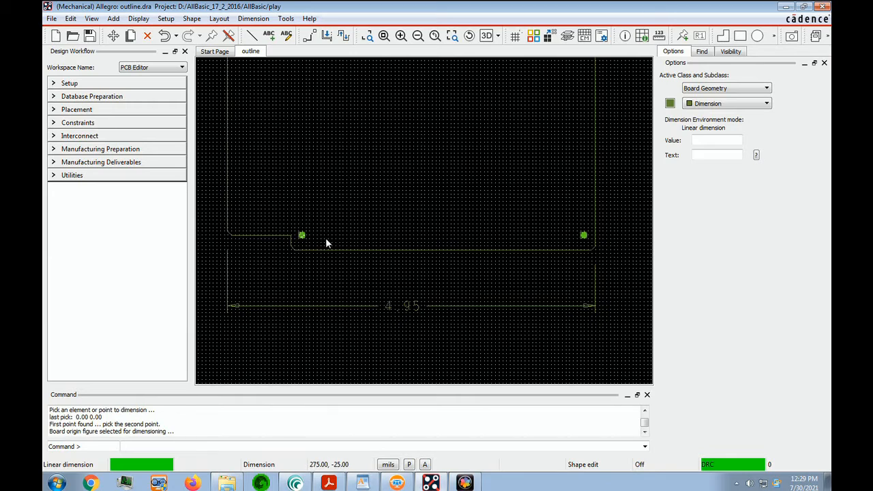
click(584, 236)
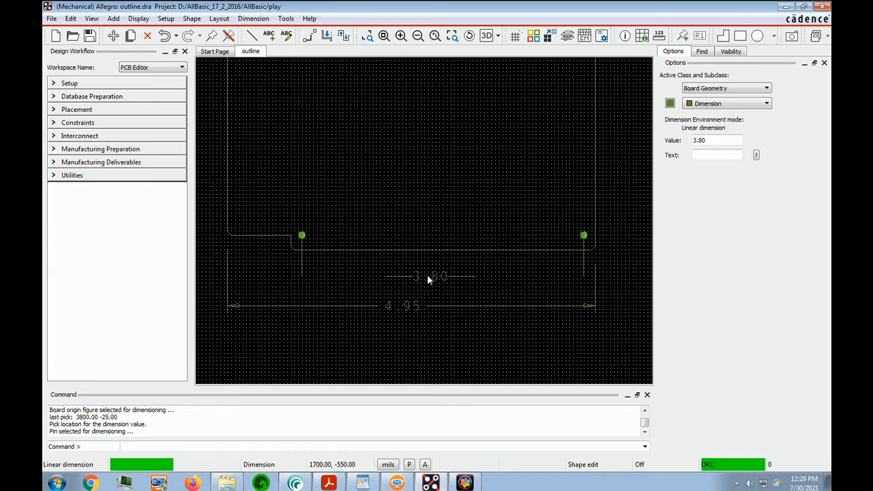
click(408, 274)
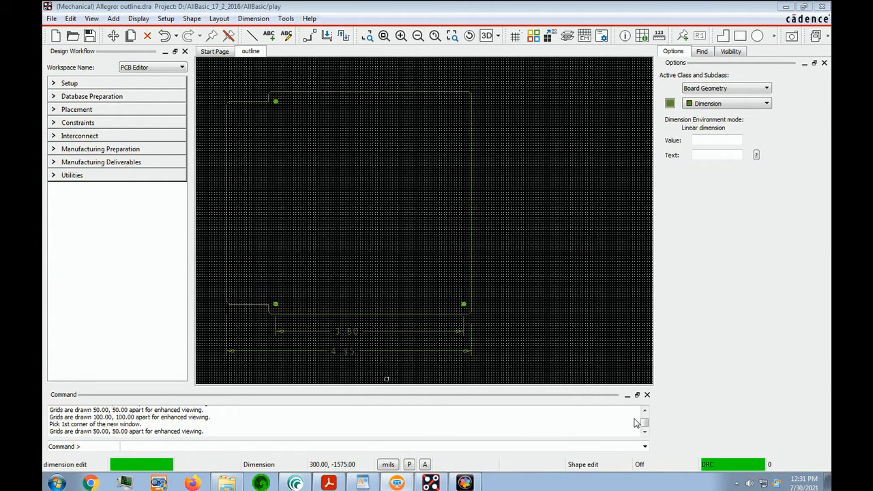
Add a linear dimension for the outline's full height from its upper-right to its lower-right corner, placed just right of the outline.
click(468, 92)
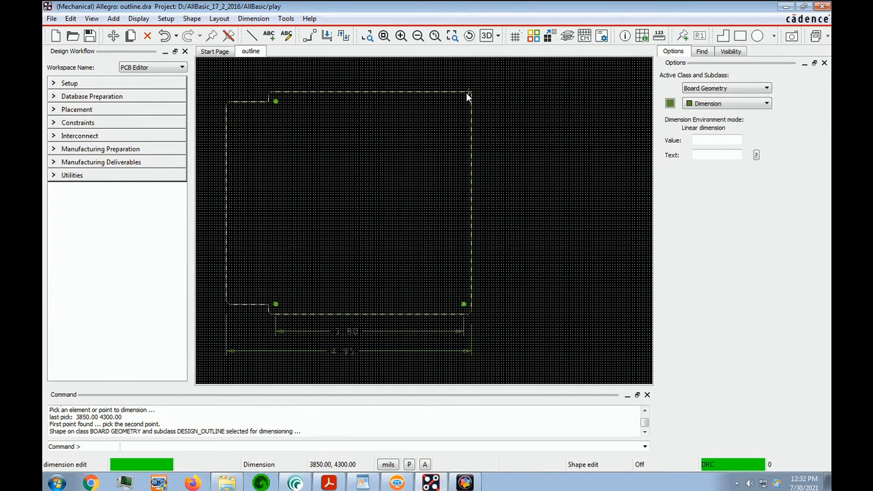
click(469, 314)
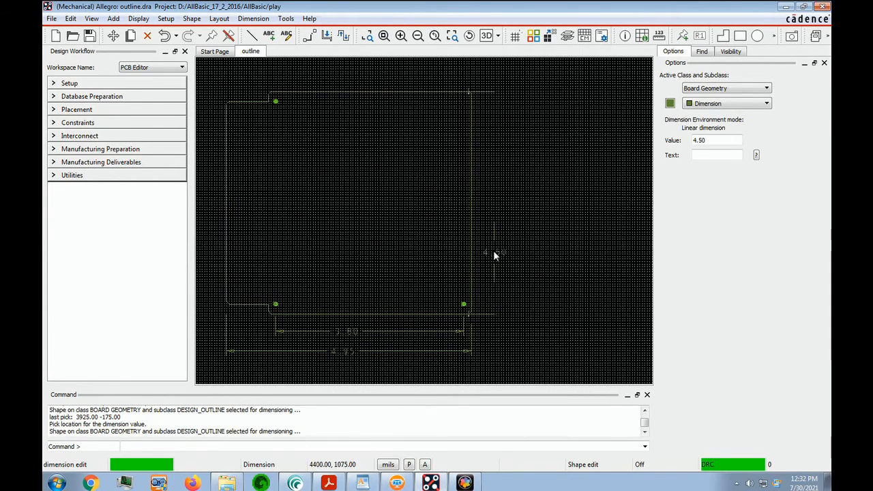
click(496, 201)
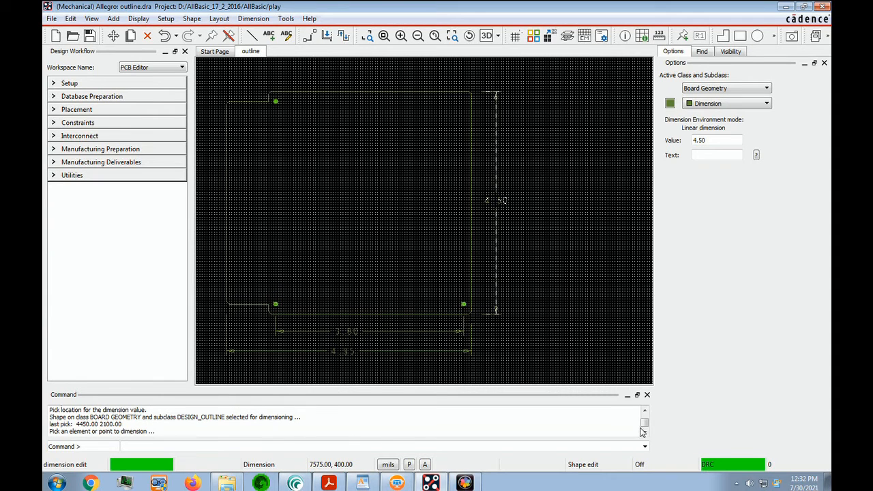
Add a linear dimension from the upper-left step to the upper-right corner, placed just above the outline at about x 1825, y 4600.
click(268, 99)
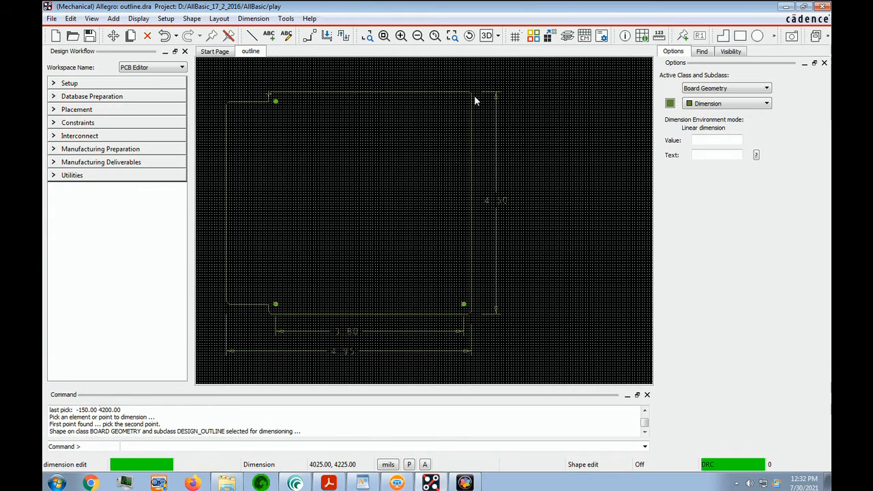
click(471, 97)
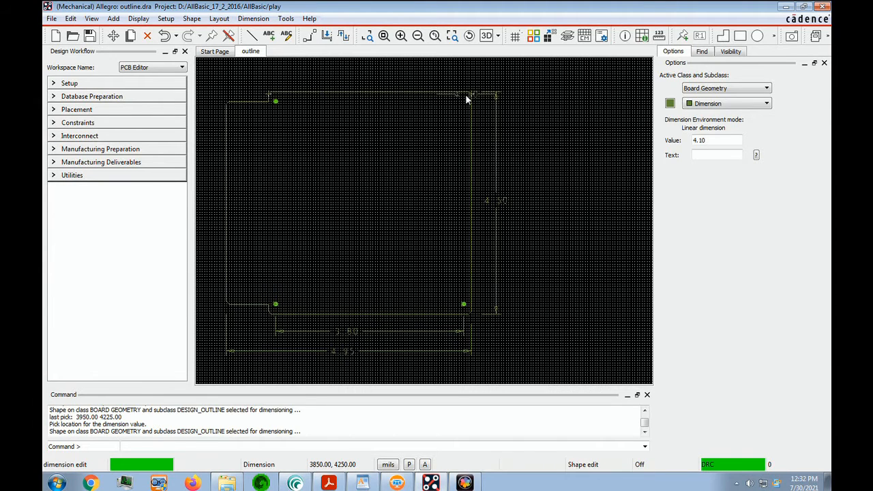
click(366, 78)
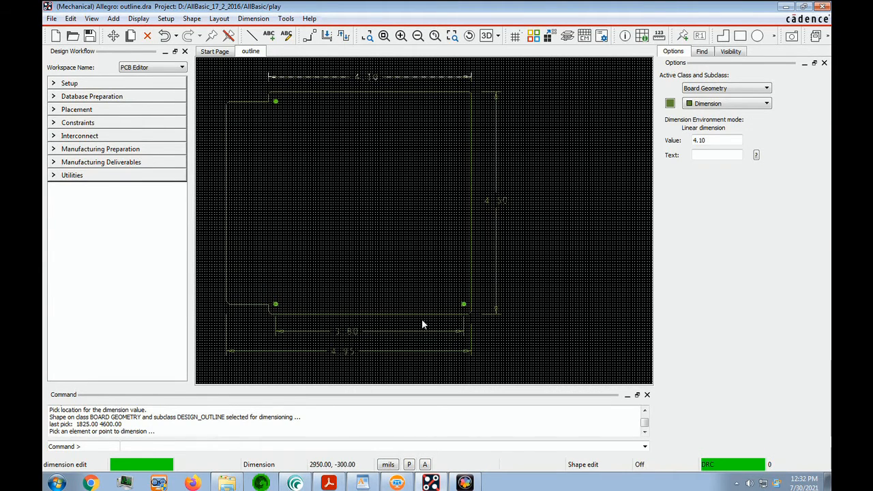
Add a linear dimension for the height of the outline's far-left edge, placed just left of it at about x -1350, y 2650.
click(229, 105)
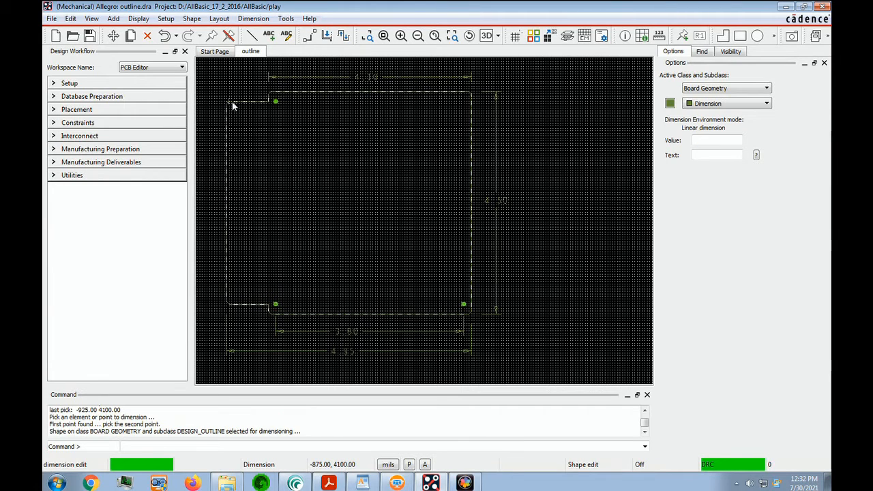
click(228, 305)
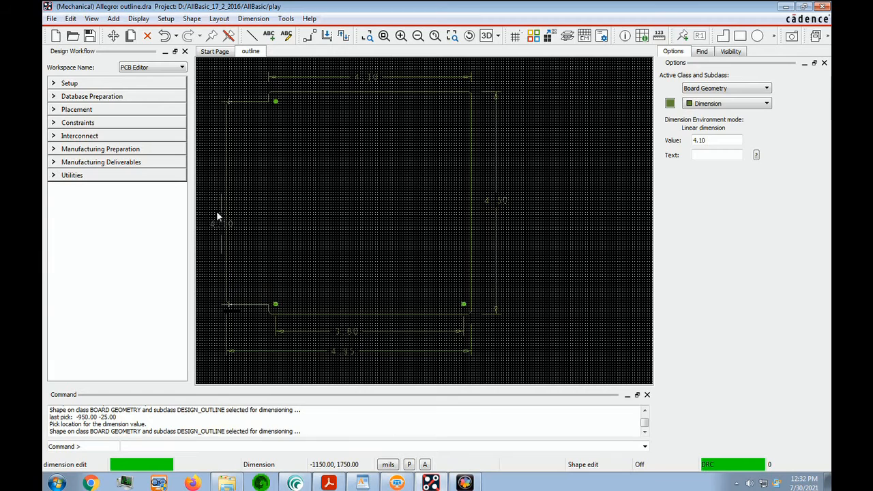
click(210, 174)
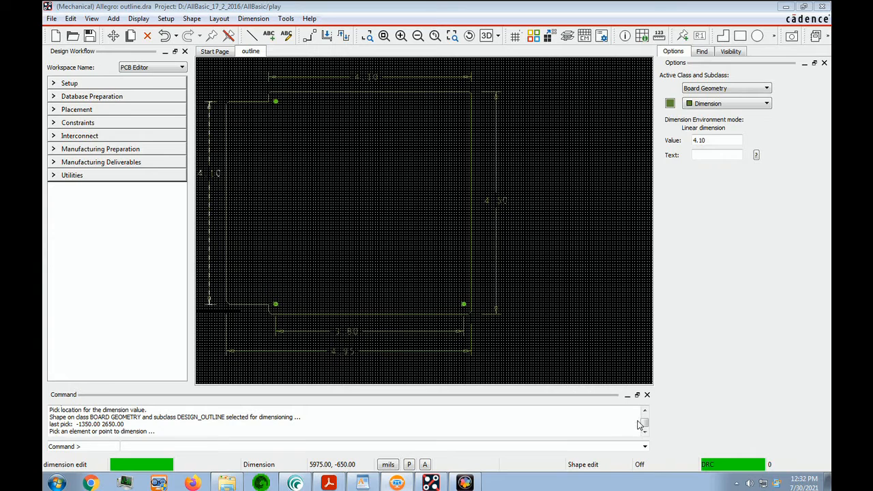
Add a horizontal linear dimension for the upper-left step's width, in line with the upper width dimension, and hide the grid.
click(228, 106)
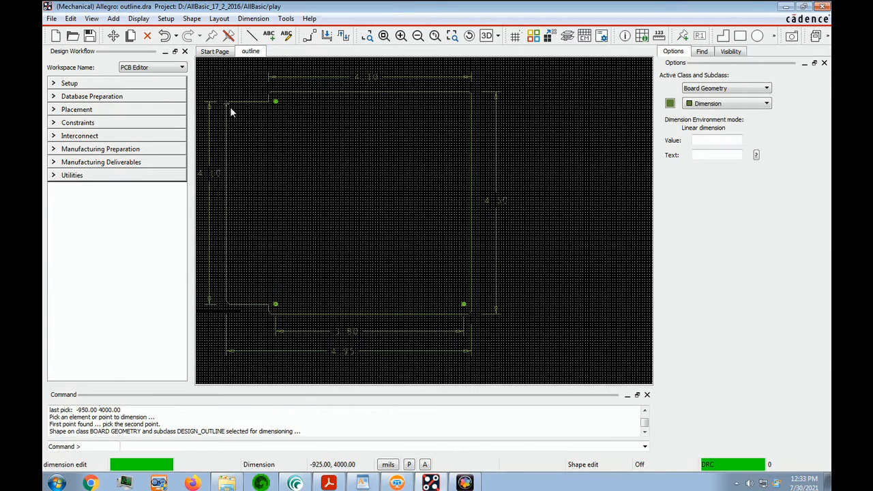
click(269, 99)
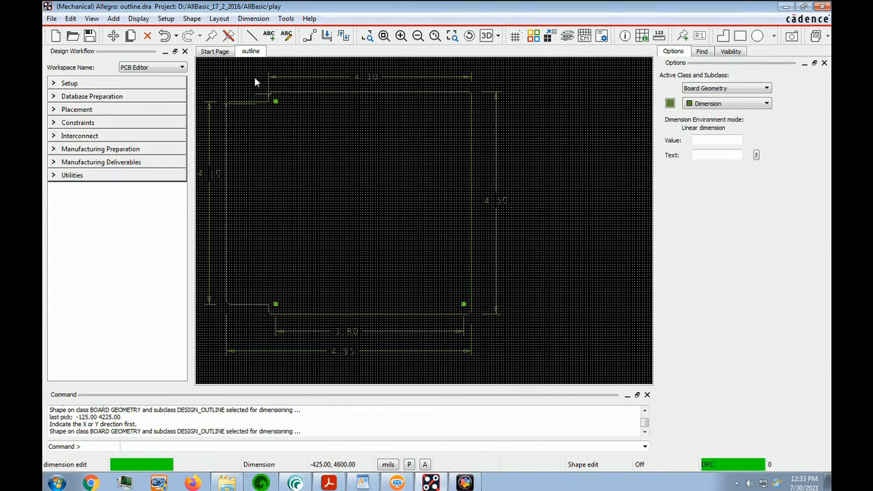
click(250, 81)
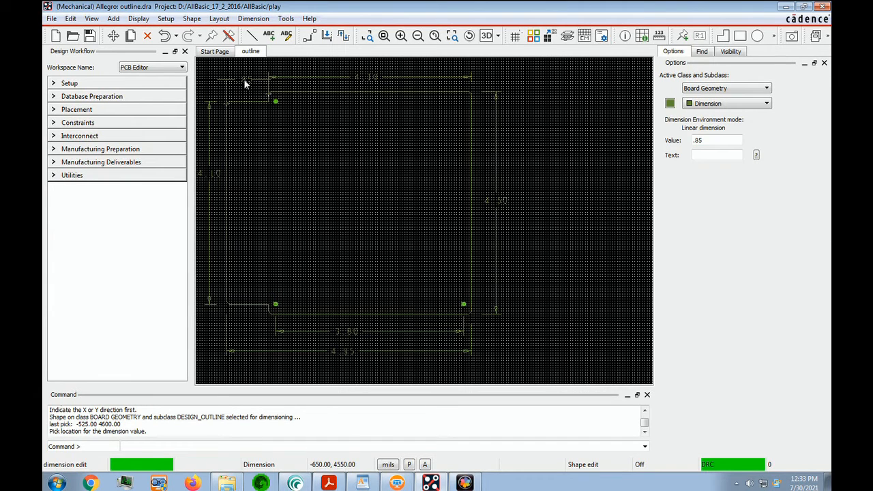
click(244, 81)
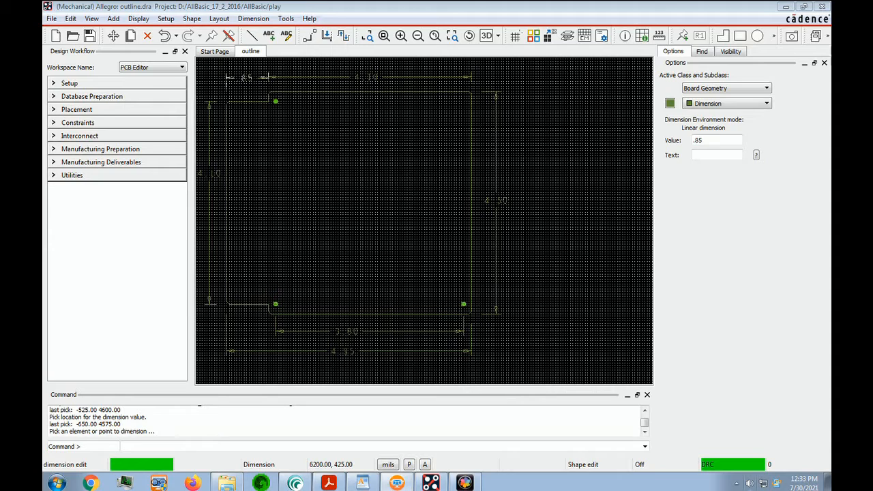
click(514, 37)
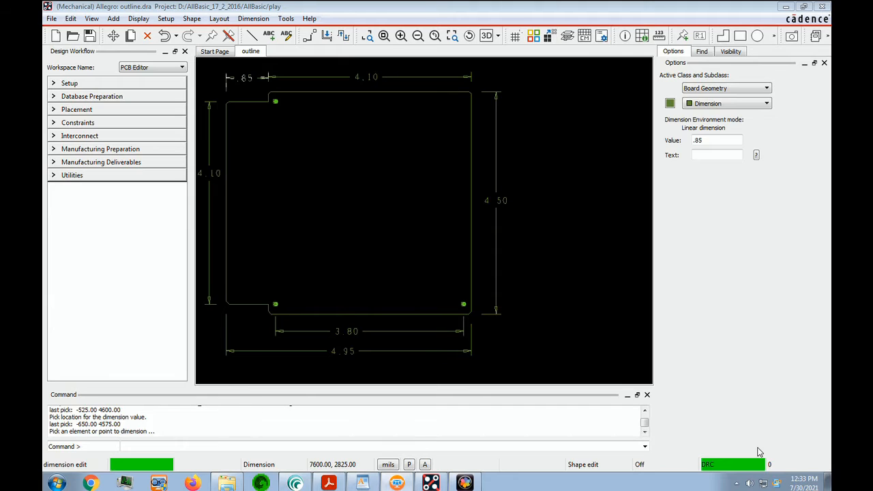
Add a chamfer leader to the outline's upper-right corner, bent at x 4300, y 4600 and running horizontally to x 5125.
click(598, 181)
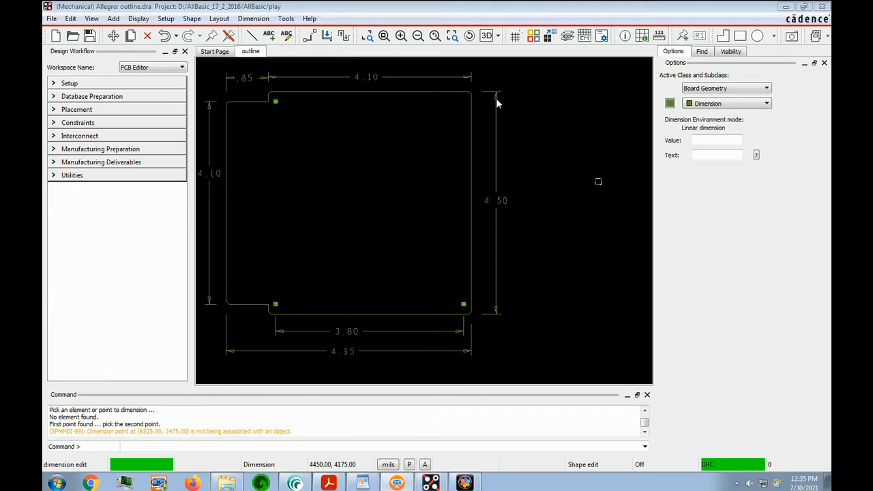
right_click(438, 147)
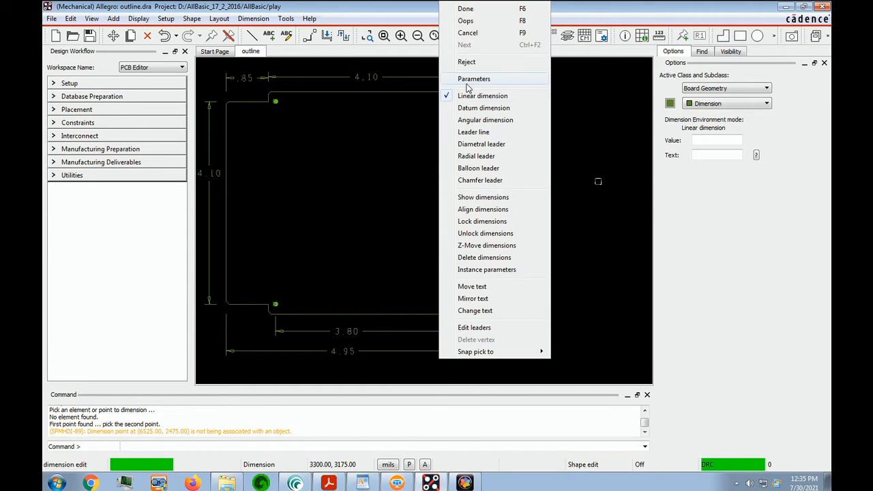
click(499, 182)
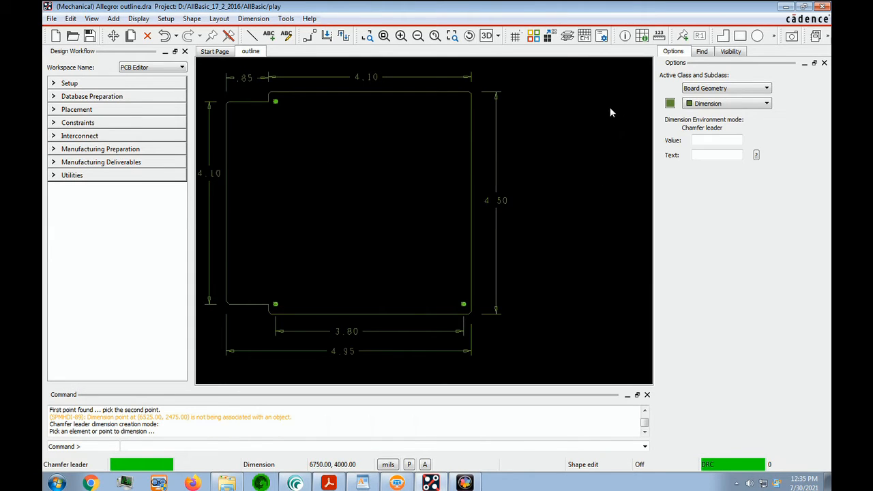
click(367, 36)
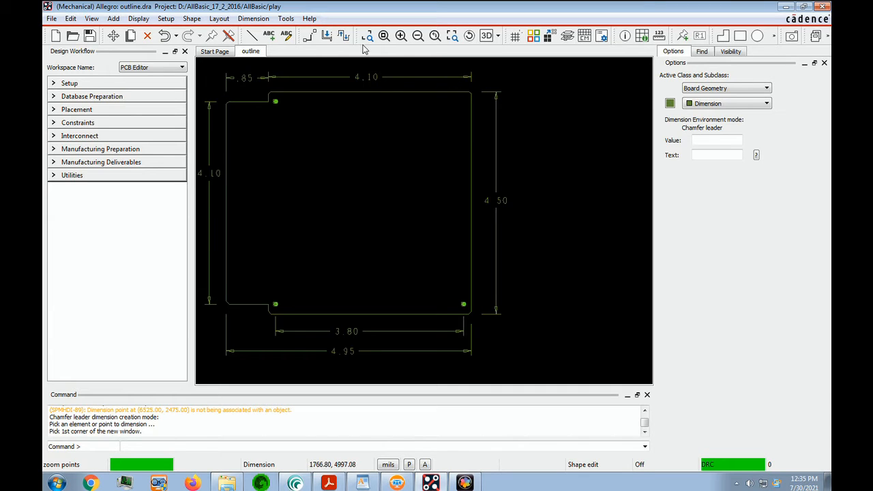
click(458, 66)
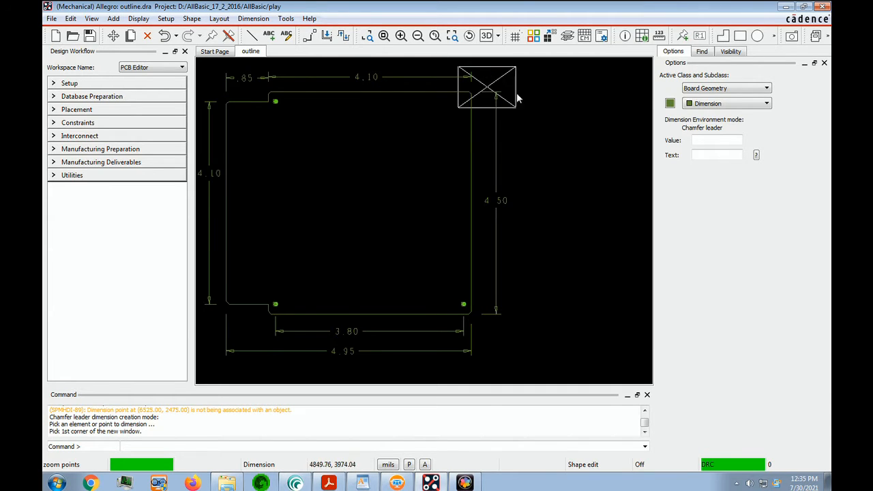
click(567, 130)
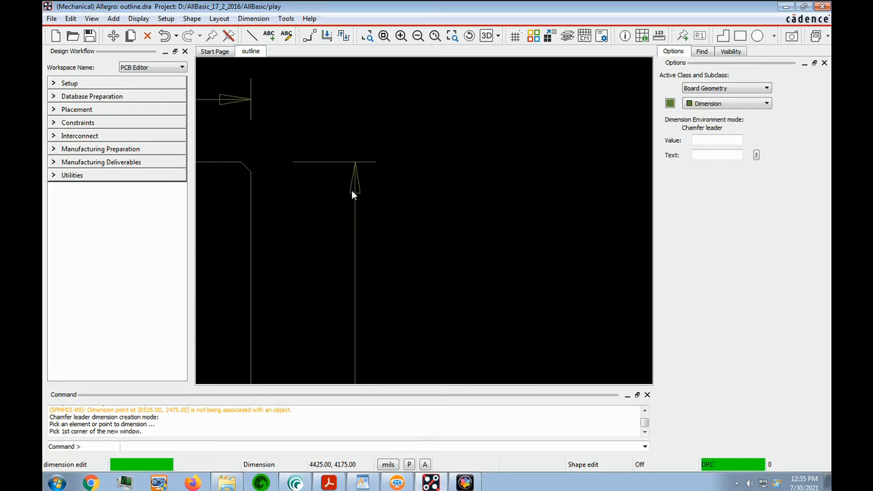
click(247, 171)
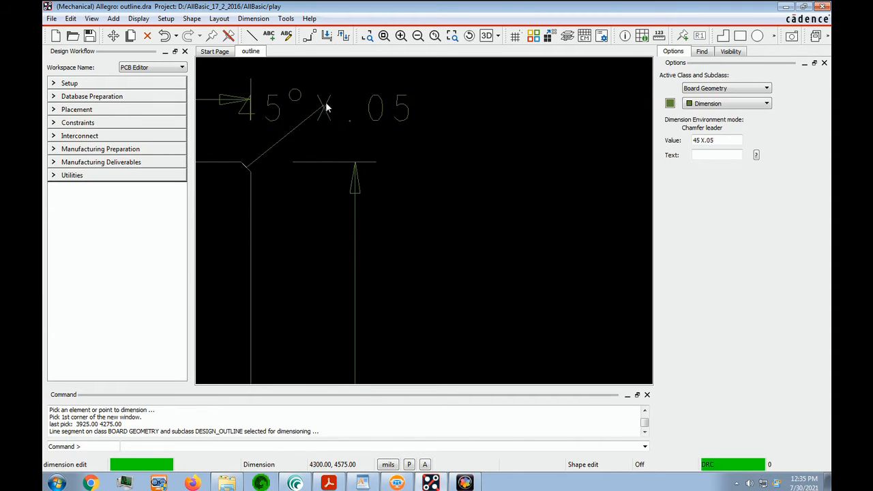
click(326, 104)
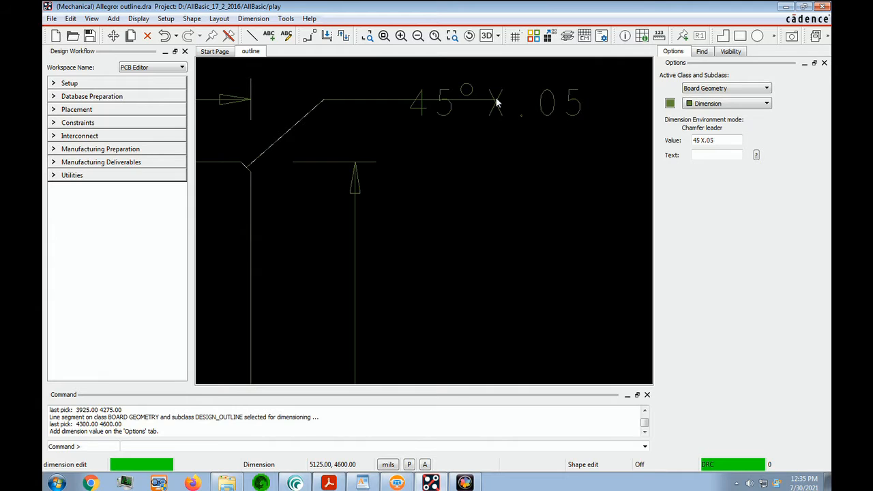
click(495, 103)
right_click(495, 105)
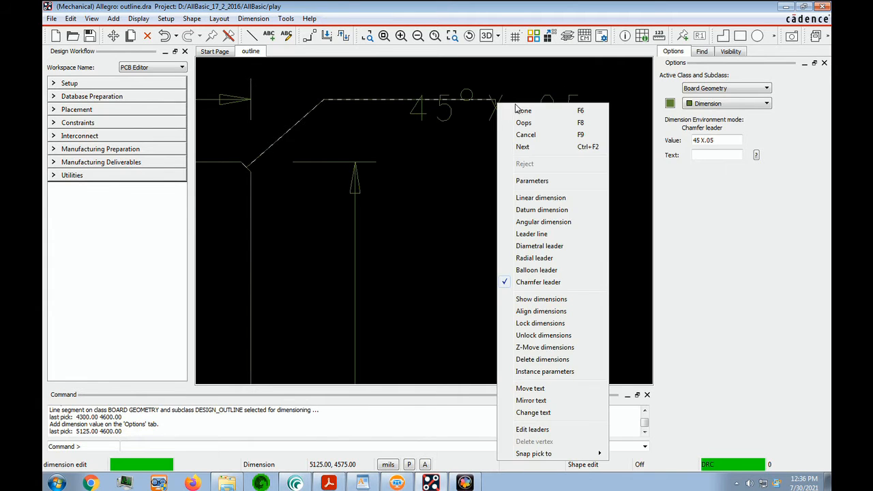
click(525, 112)
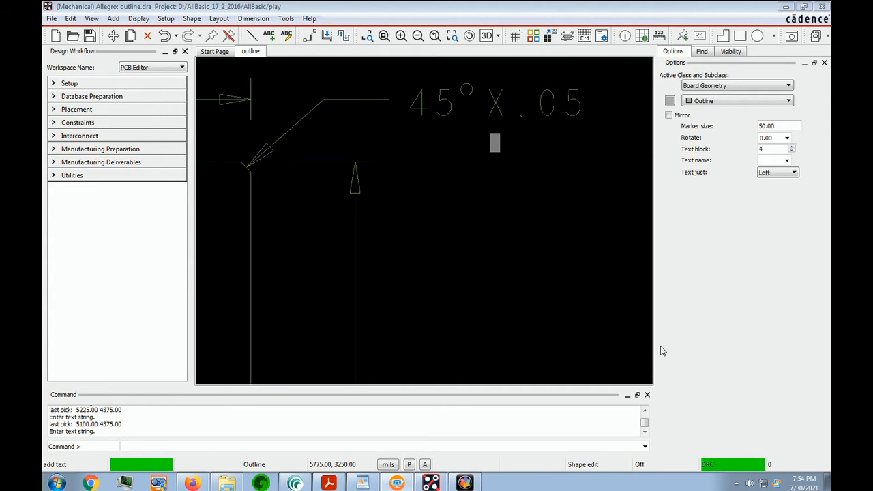
Add the text "(6 Places)" on Board Geometry/Dimension with text block 4, beneath the 45° X .05 chamfer note.
click(138, 19)
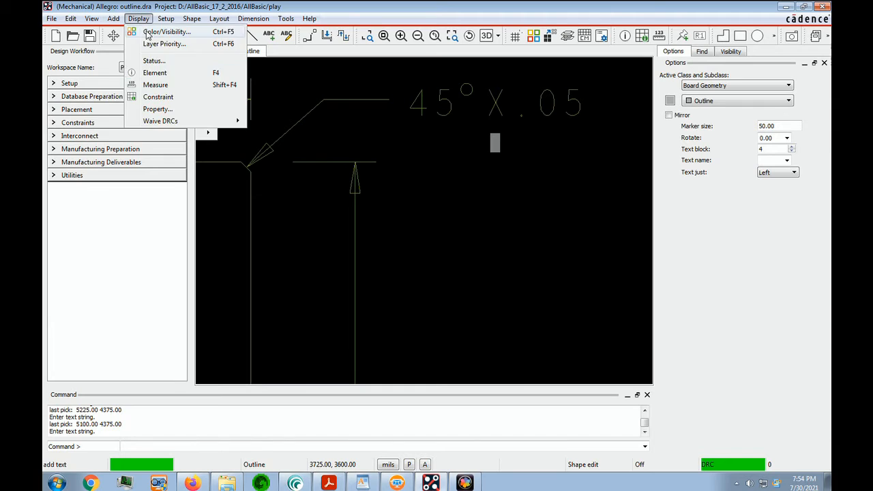
mouse_move(116, 19)
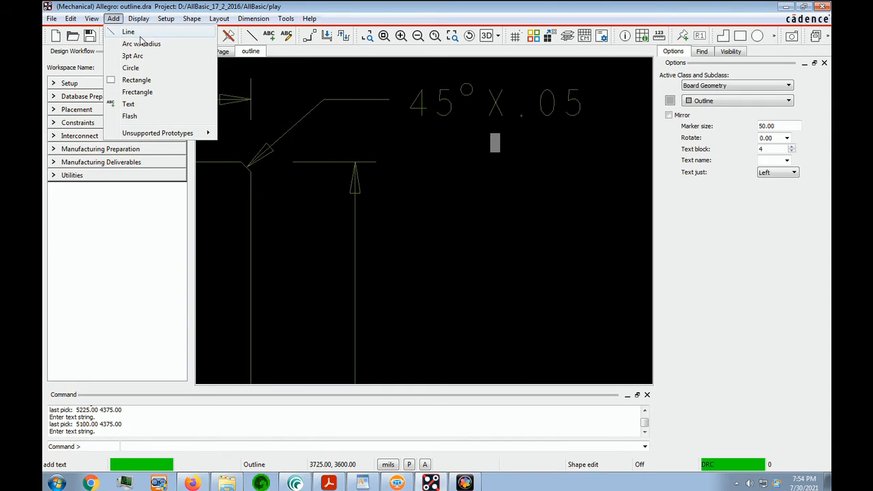
click(138, 107)
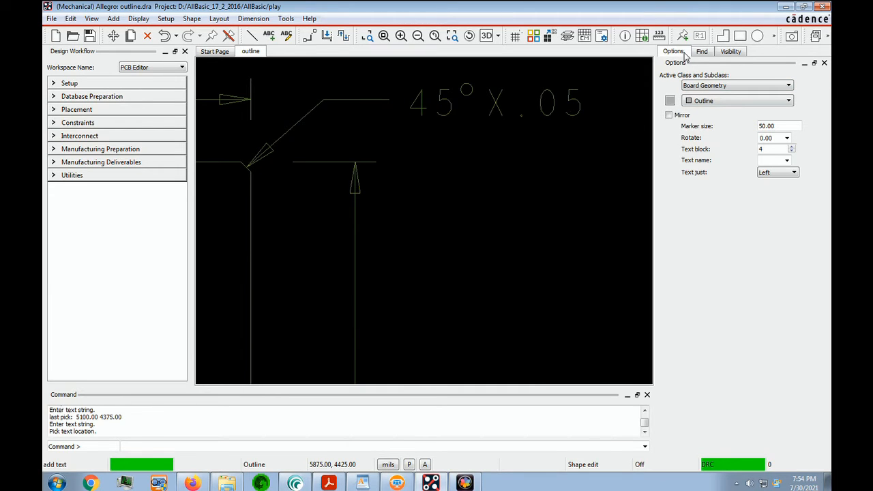
click(788, 88)
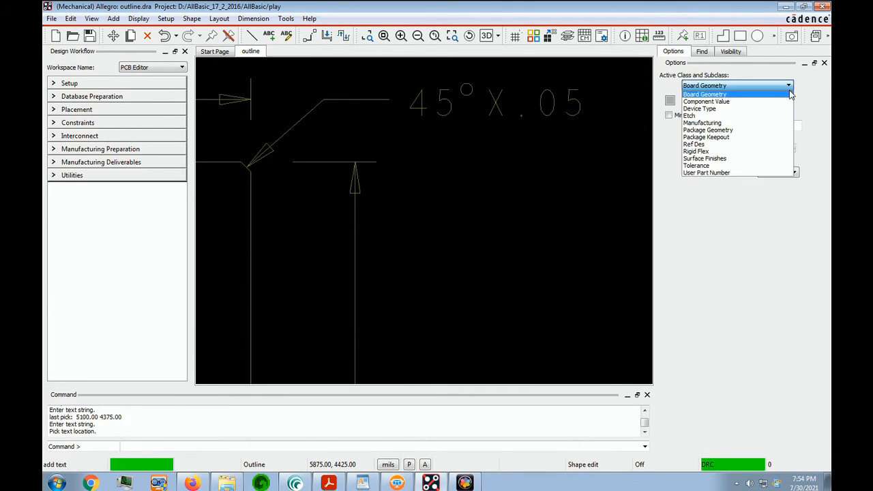
click(788, 96)
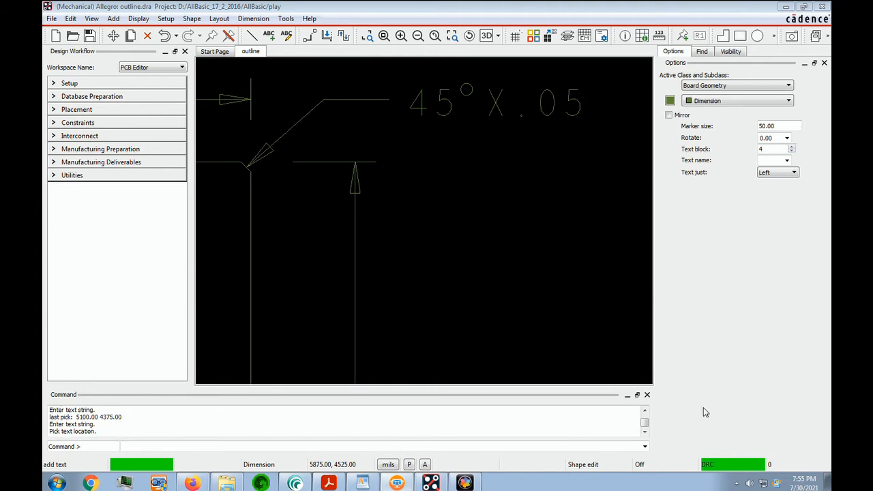
click(506, 163)
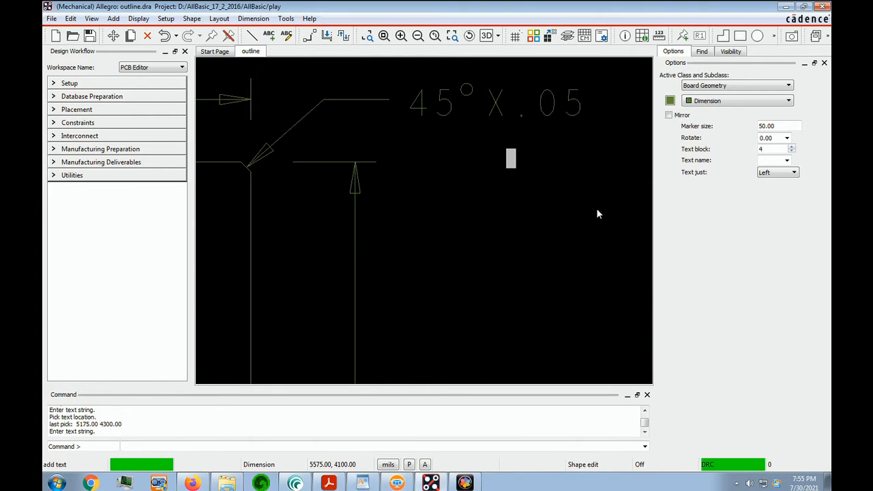
click(481, 163)
click(512, 162)
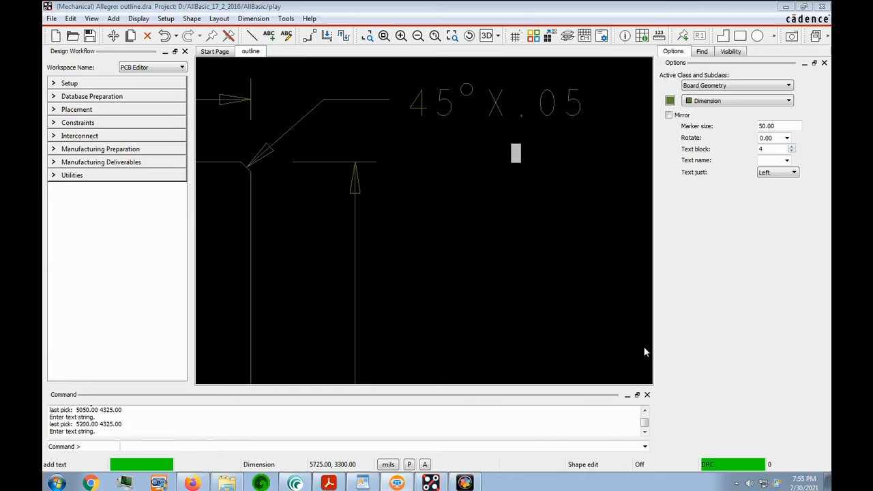
click(487, 157)
text((6 Places))
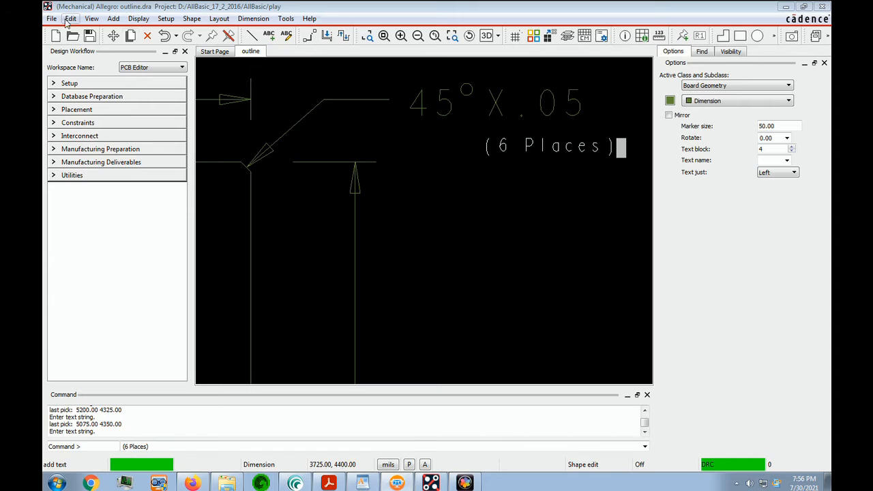
Move the "(6 Places)" text to about x 4850, y 4375, centred beneath the chamfer note.
click(114, 36)
click(557, 145)
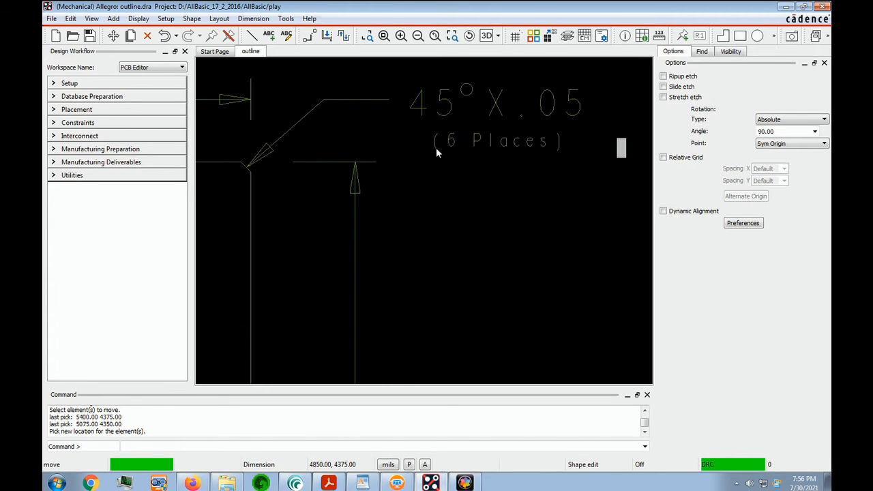
click(438, 148)
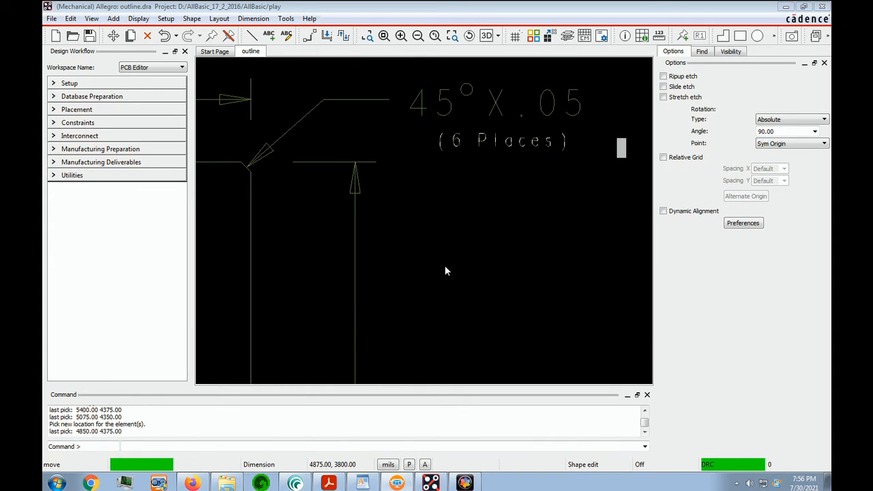
right_click(458, 233)
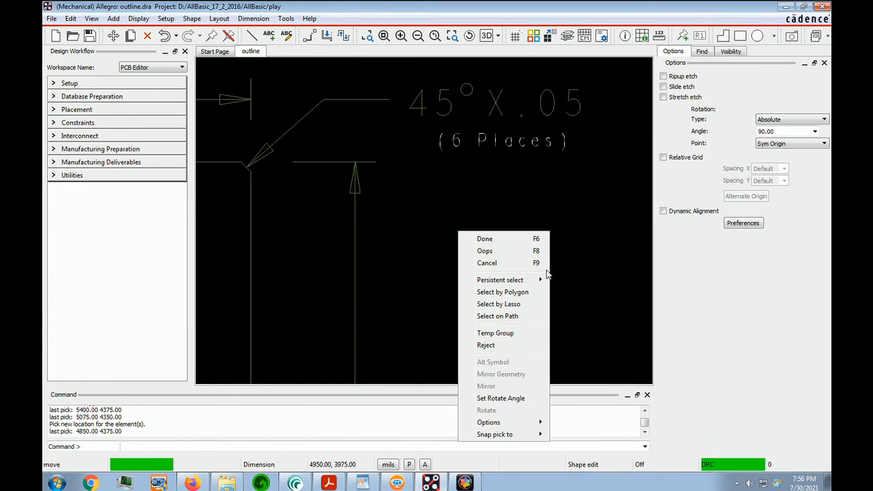
click(485, 240)
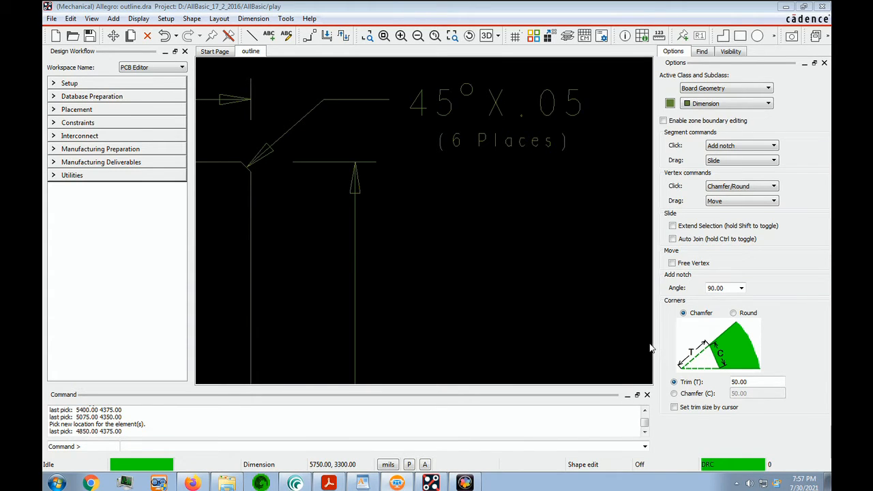
click(492, 237)
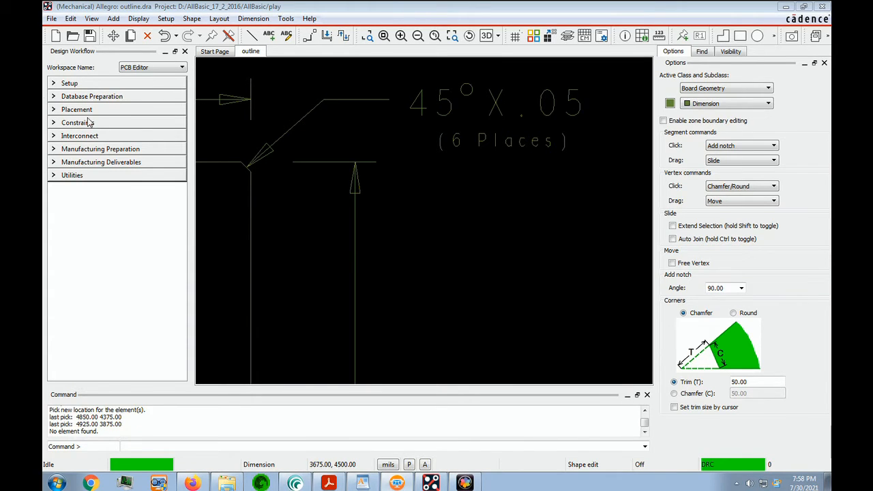
Z-copy the board outline to Package Keepin/All, contracted by an offset of 70 mils.
click(72, 19)
click(72, 20)
click(71, 19)
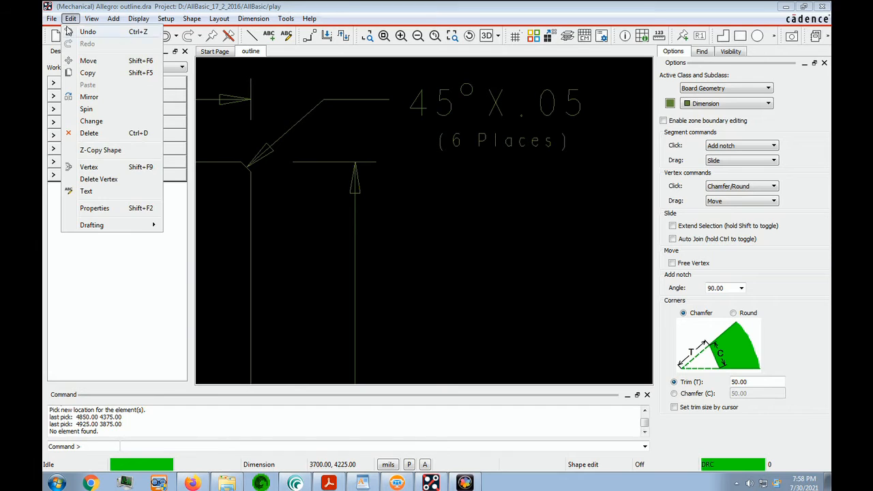
click(102, 151)
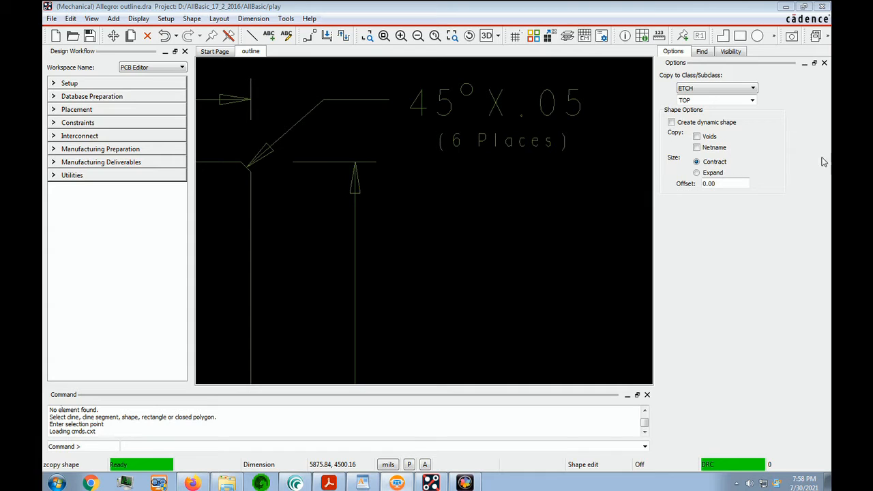
click(753, 89)
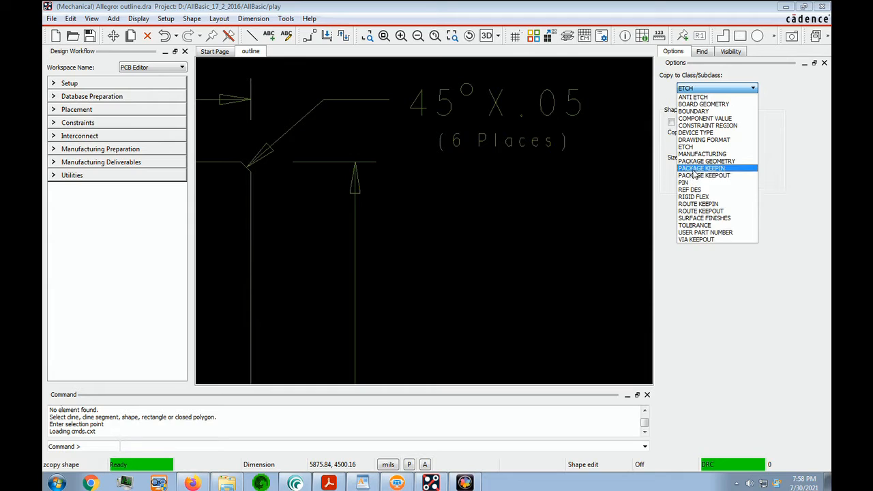
click(694, 168)
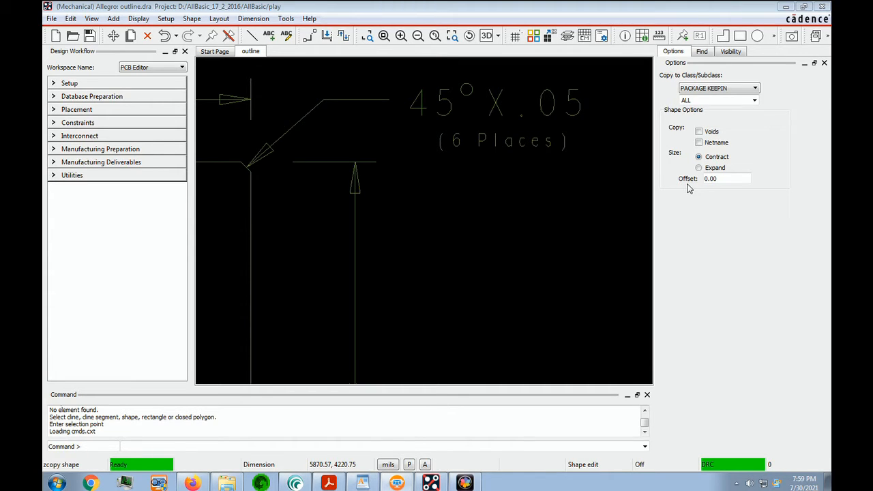
click(734, 180)
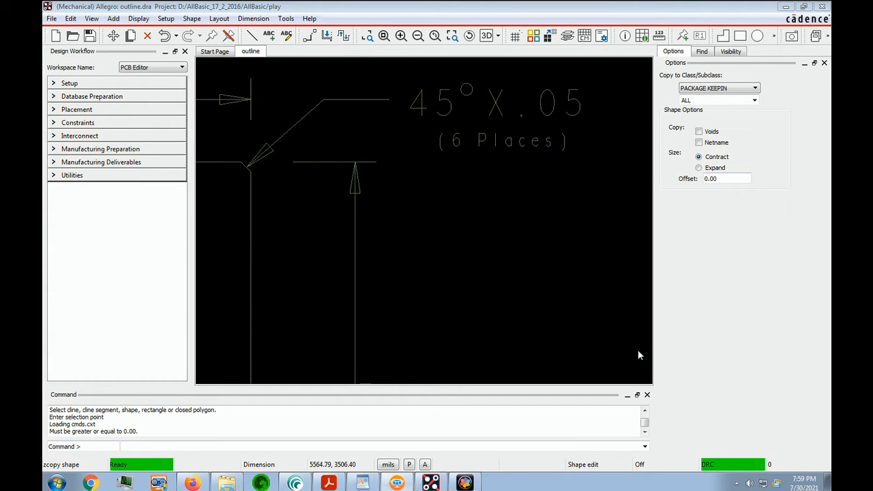
text(70)
key(Return)
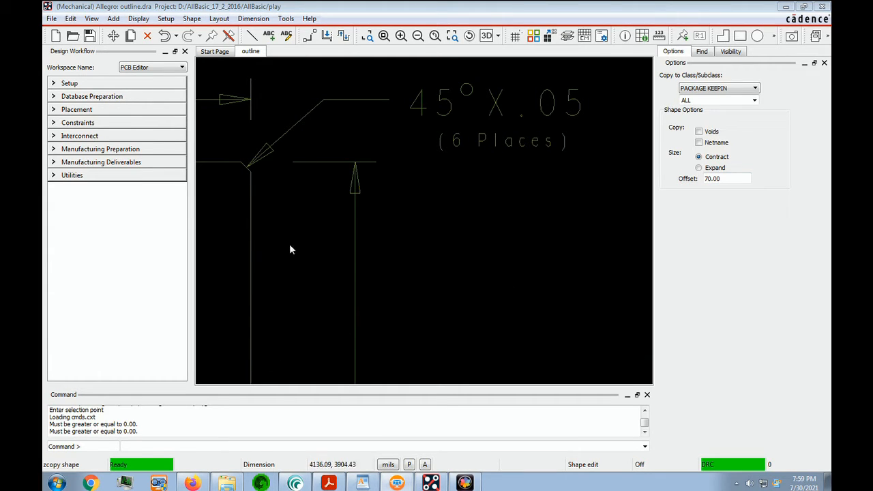
click(253, 275)
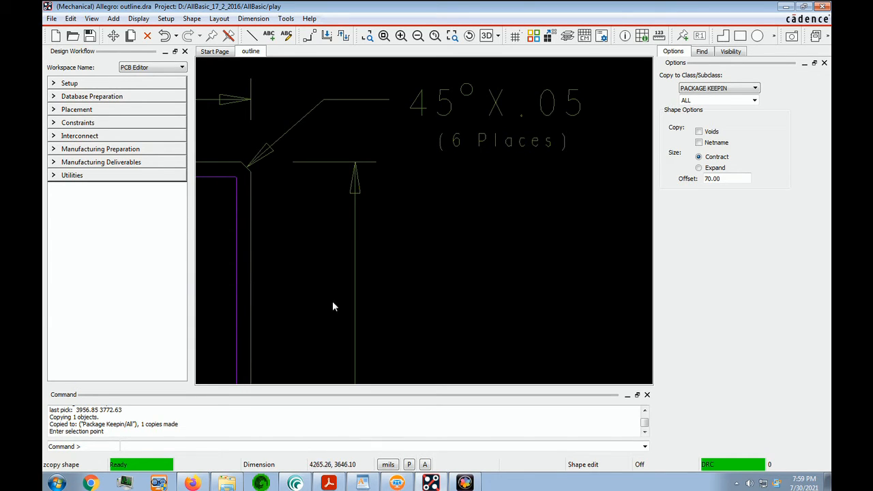
Z-copy the board outline to Route Keepin/All, contracted by an offset of 50 mils.
key(F2)
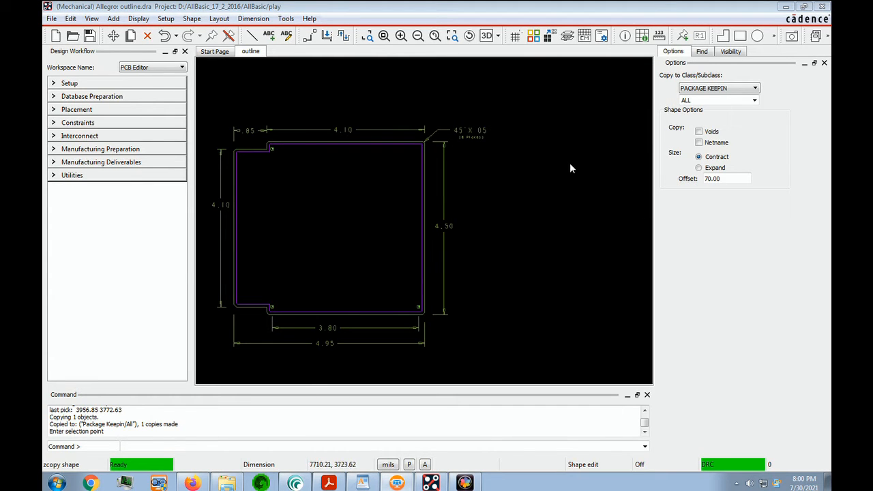
click(755, 88)
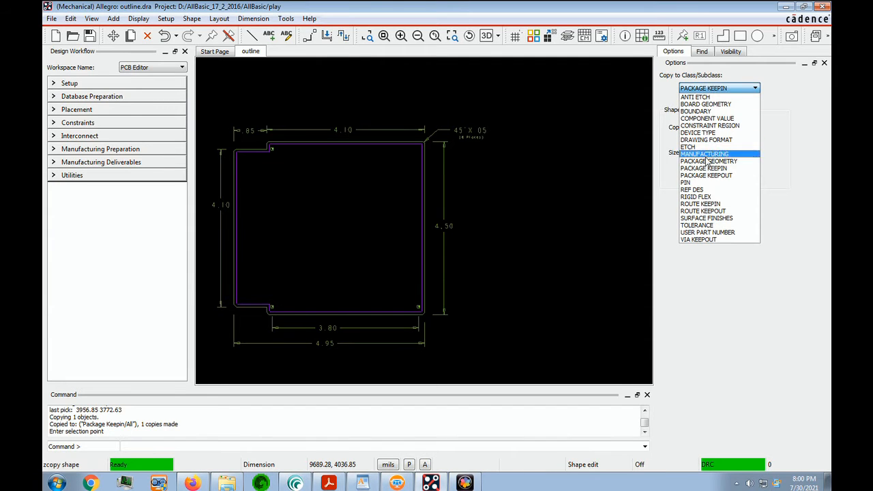
click(716, 205)
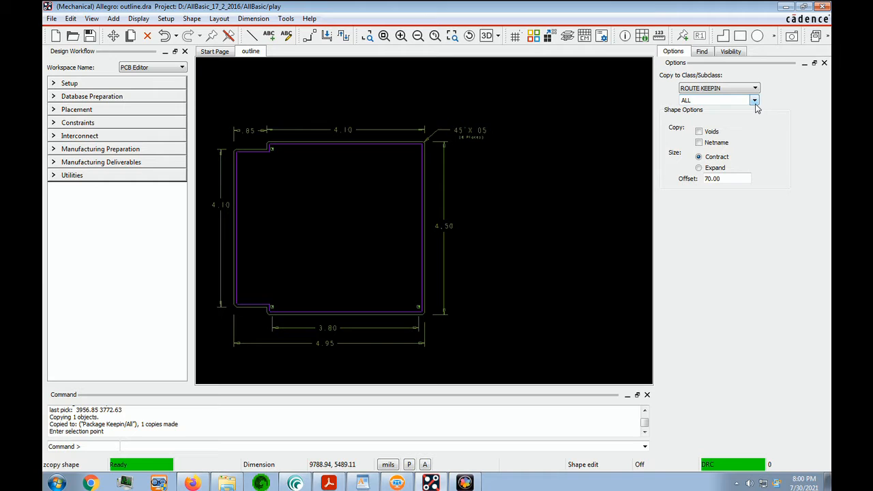
click(703, 179)
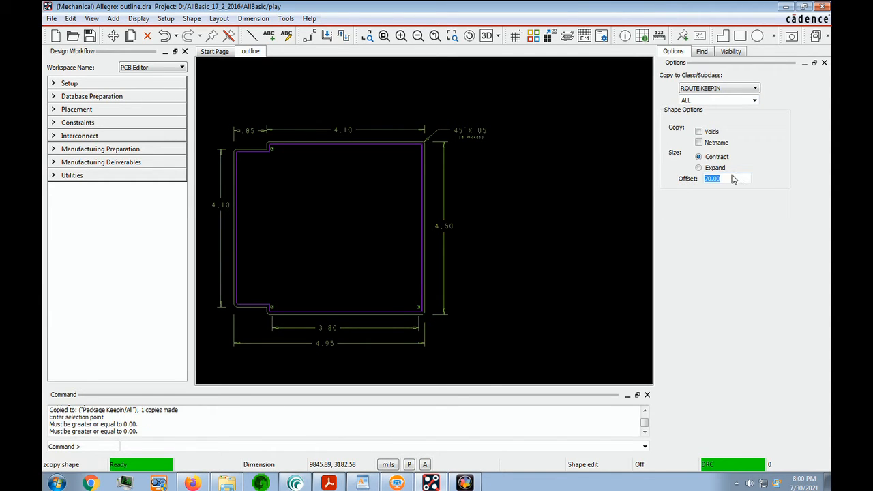
text(5)
click(424, 291)
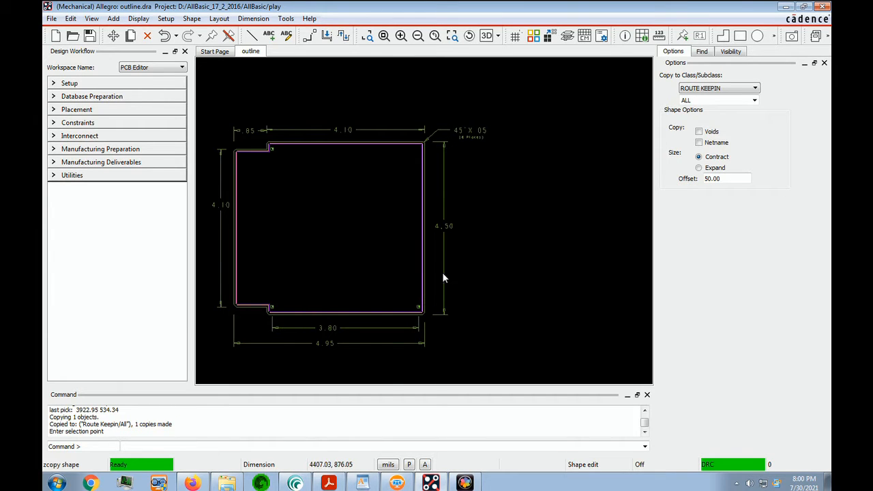
Start a circular shape on Package Keepout/All in Draw Circle mode at the lower-left mounting hole.
scroll(442, 273, up, 2)
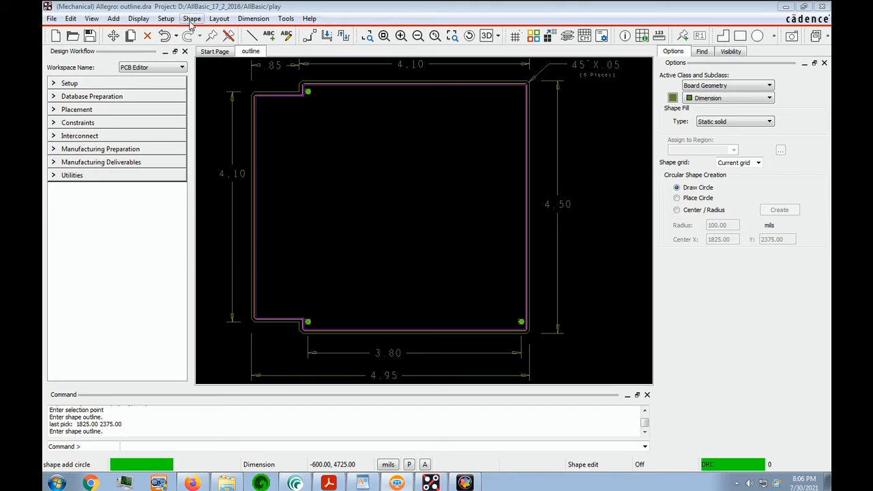
click(192, 20)
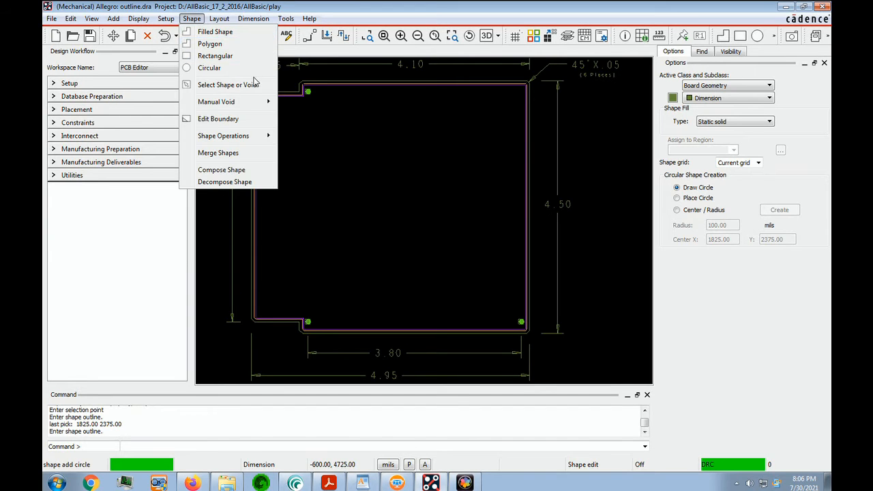
click(217, 68)
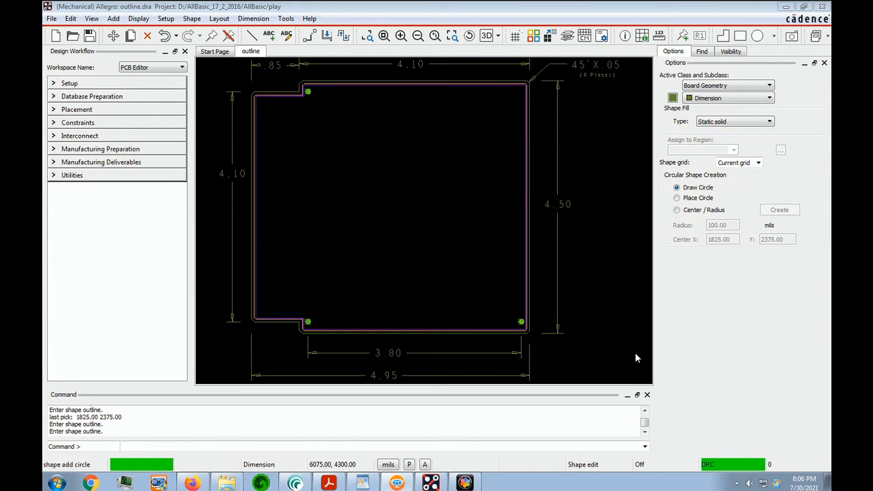
click(768, 86)
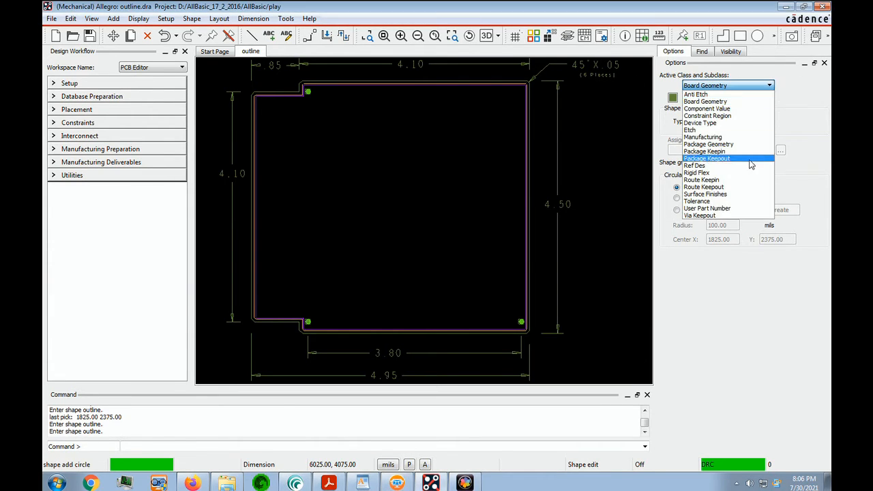
click(710, 159)
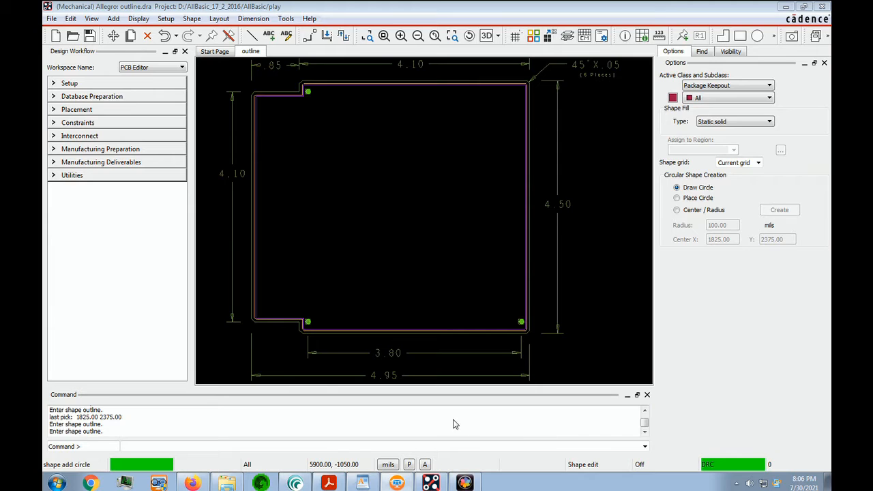
click(367, 36)
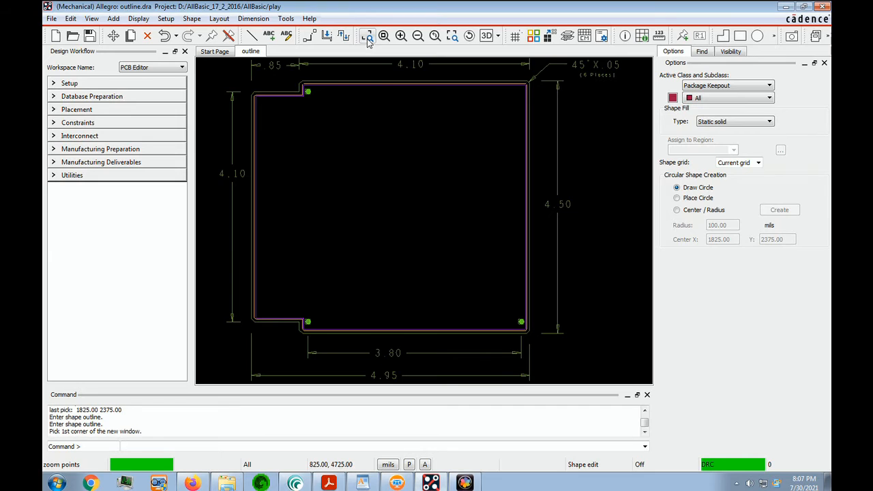
click(298, 317)
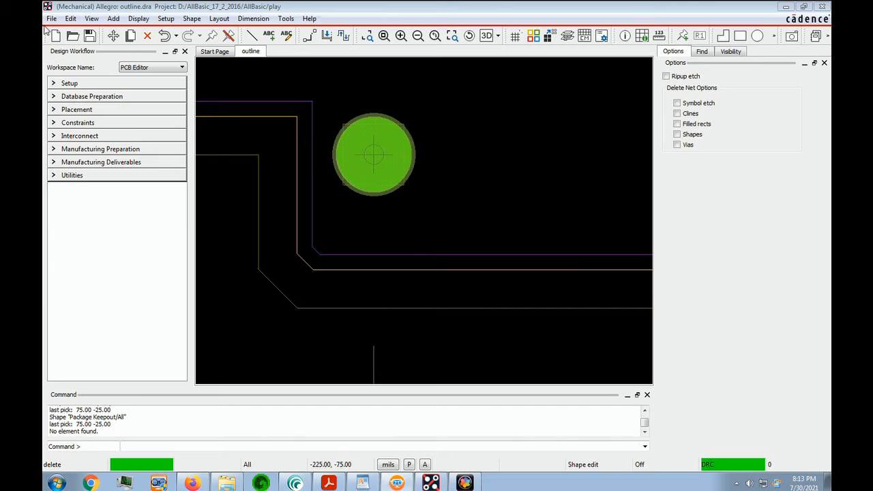
Draw a circular Route Keepout/All shape of 75 mil radius centred at 0, 0 on the lower-left mounting hole.
click(193, 19)
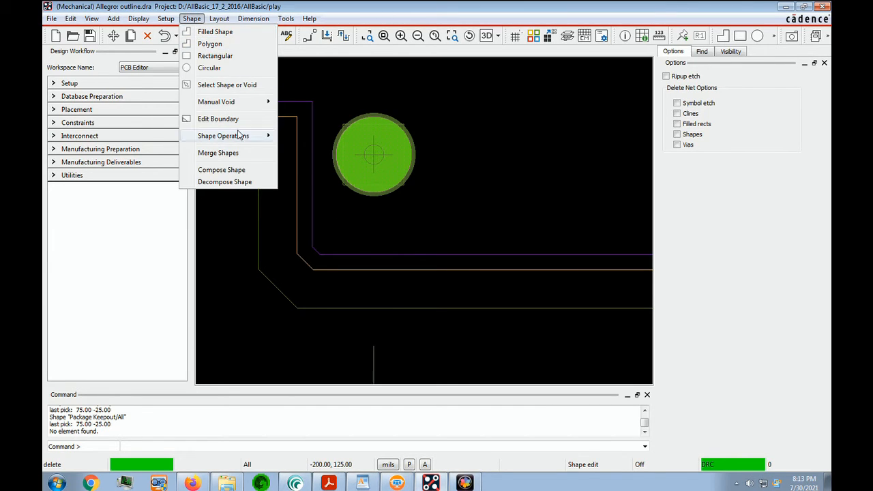
click(217, 68)
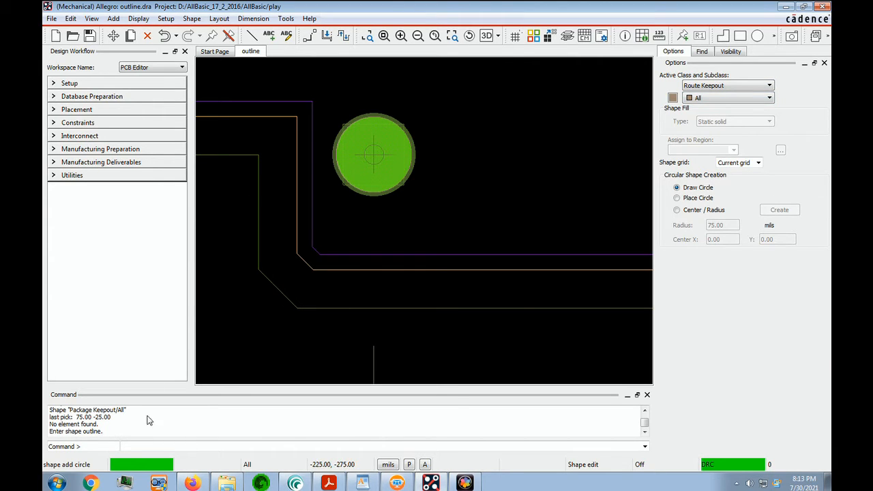
click(374, 156)
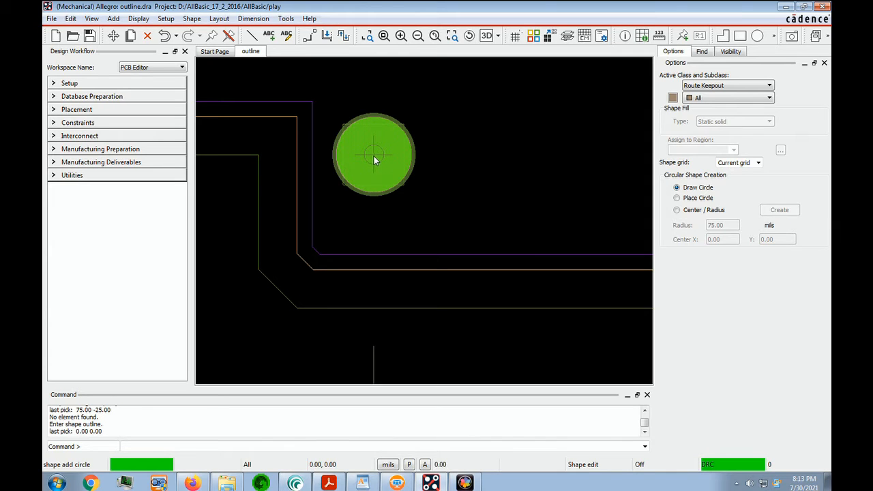
click(376, 208)
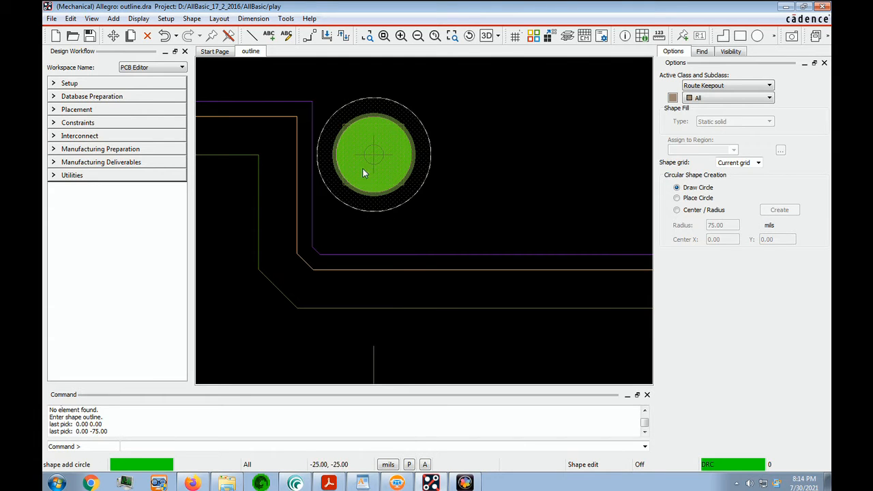
Draw a circular Package Keepout/All shape of 75 mil radius centred at 0, 0 on the lower-left mounting hole.
click(770, 86)
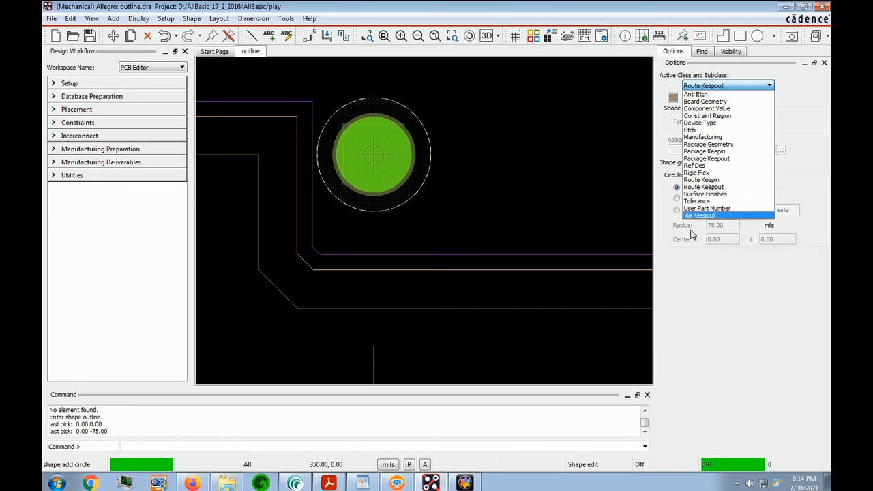
click(710, 152)
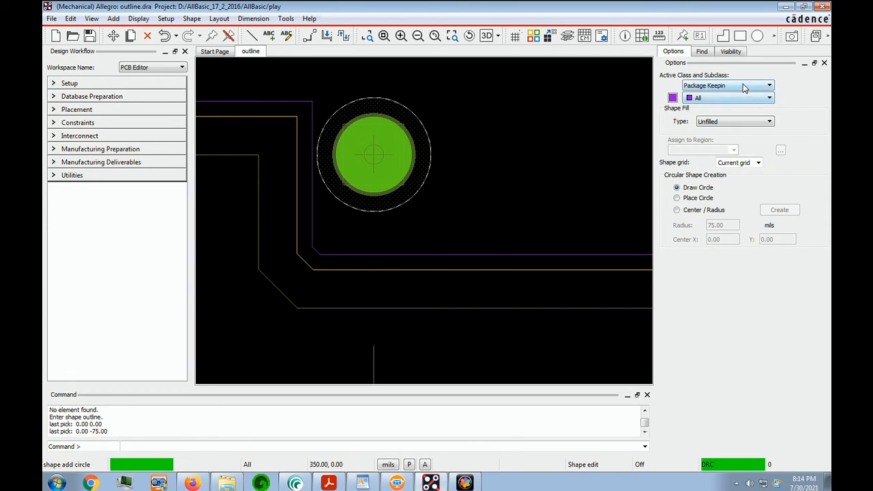
click(769, 86)
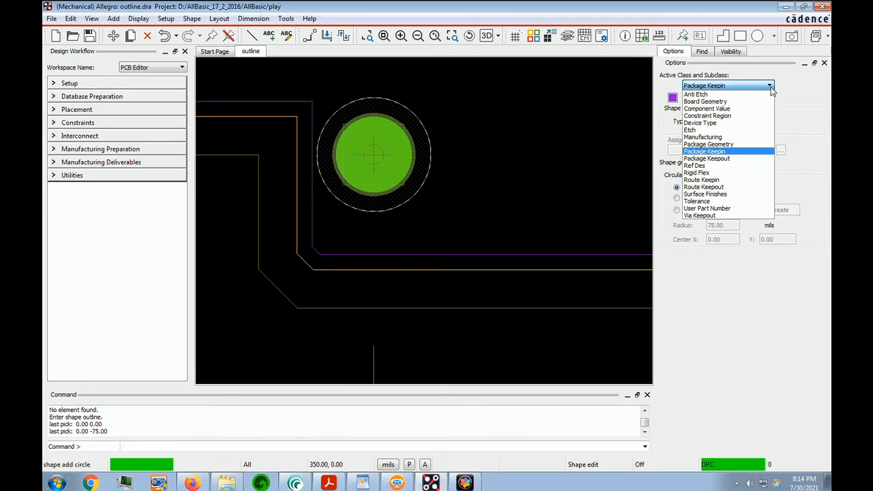
click(724, 158)
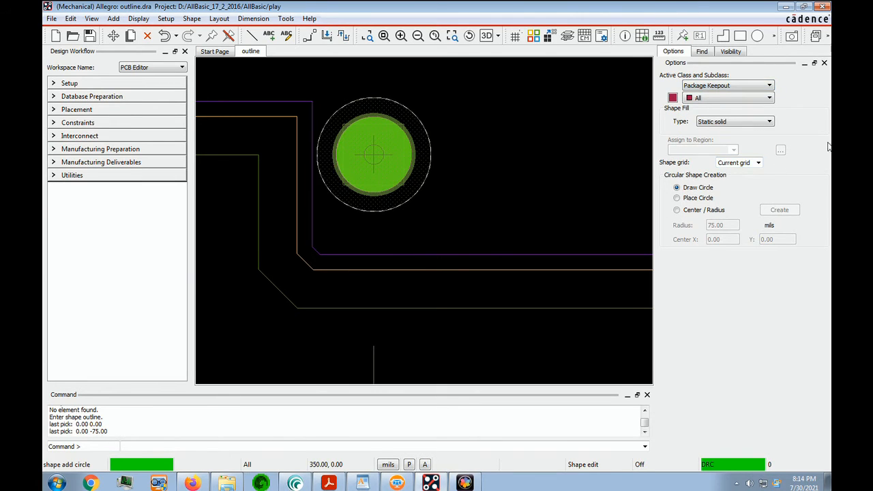
click(373, 157)
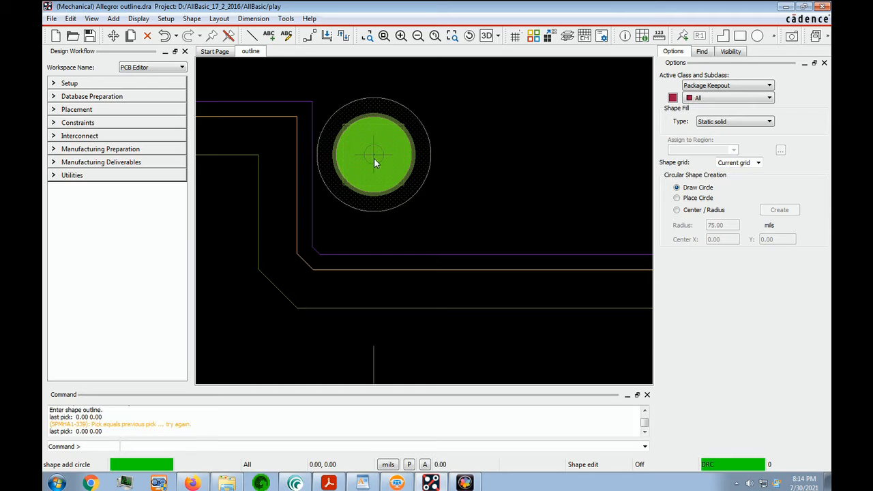
click(373, 211)
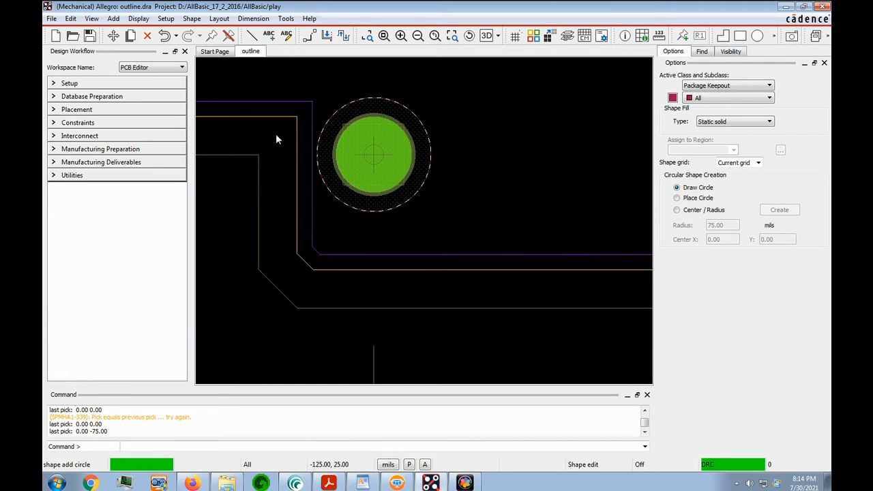
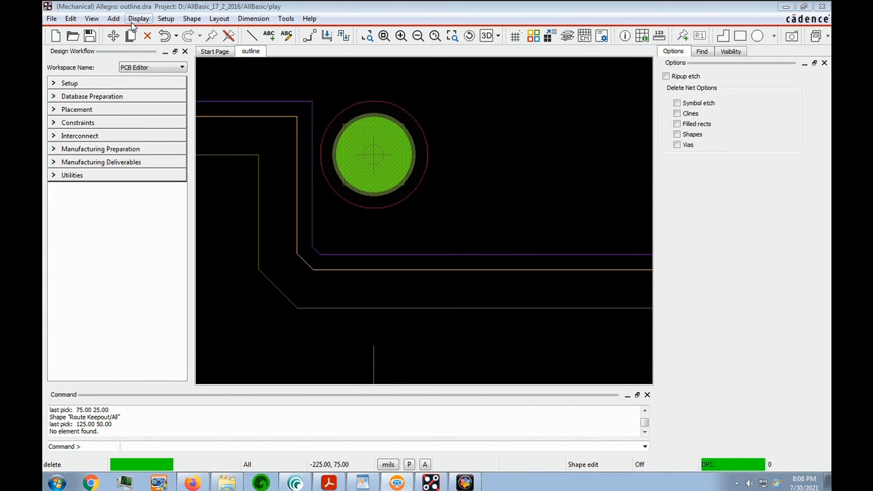
Try to draw a circular Route Keepout/All shape in Draw Circle mode, centred at 0, 0 on the lower-left mounting hole.
click(220, 20)
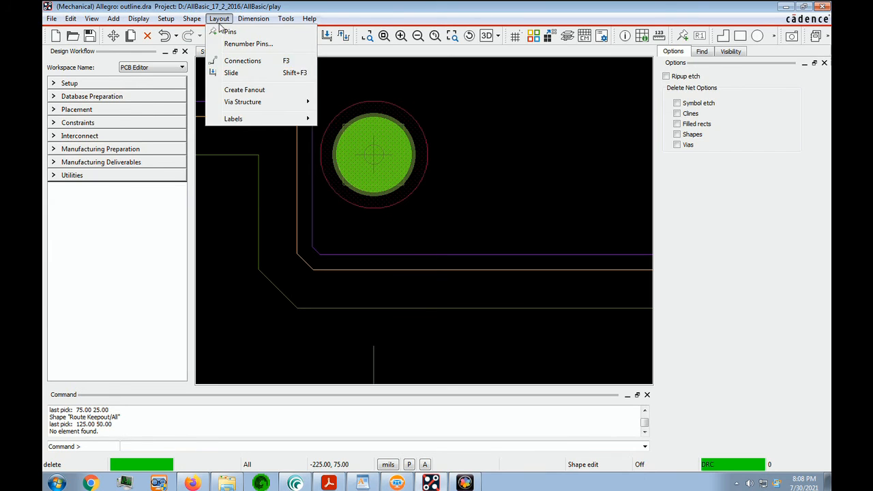
mouse_move(192, 19)
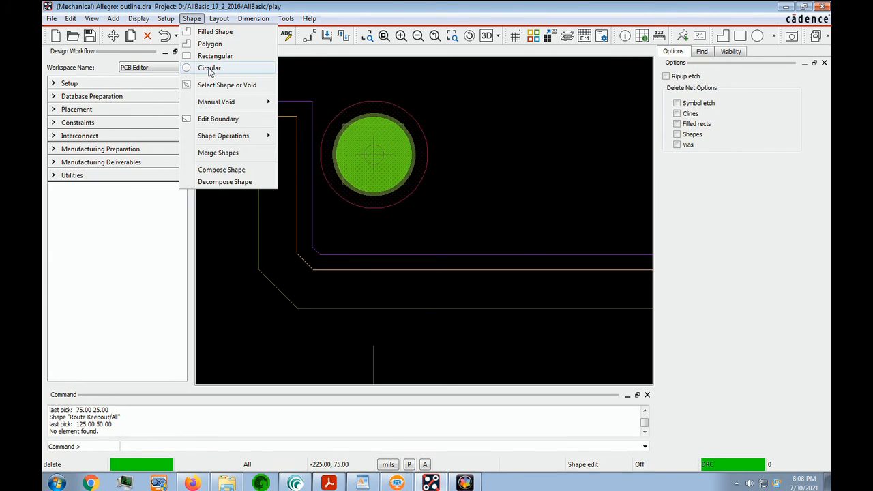
click(210, 69)
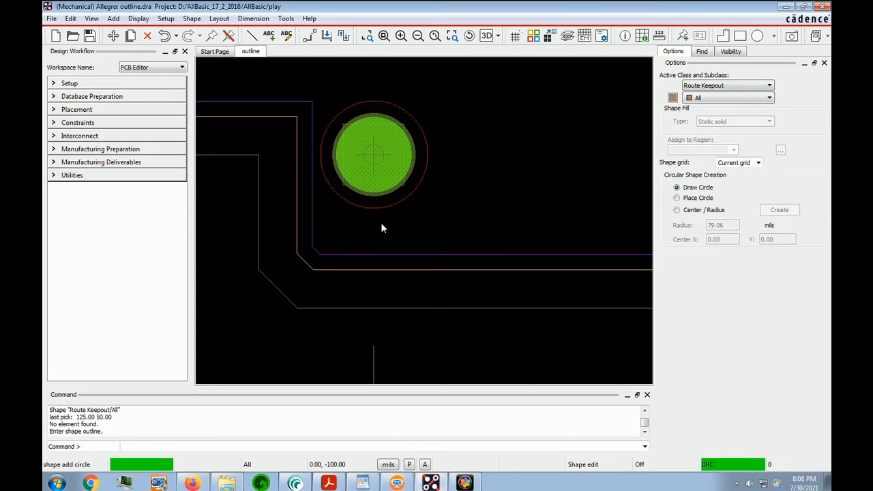
click(373, 161)
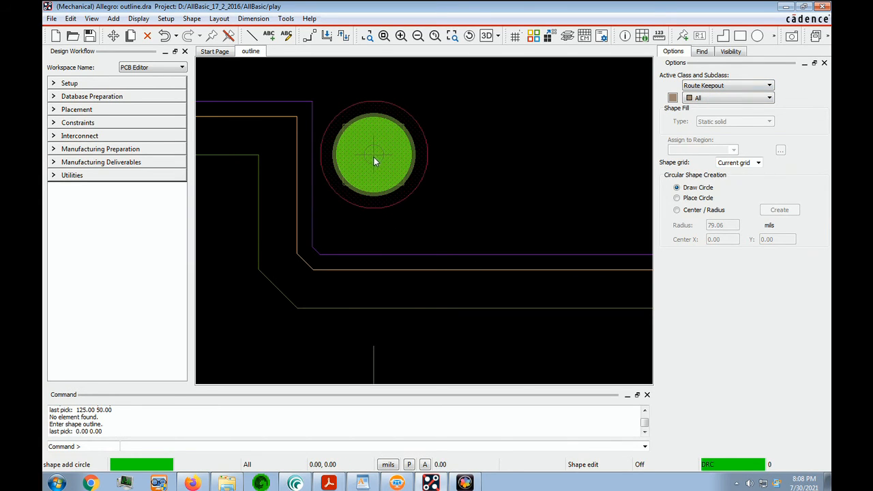
click(385, 207)
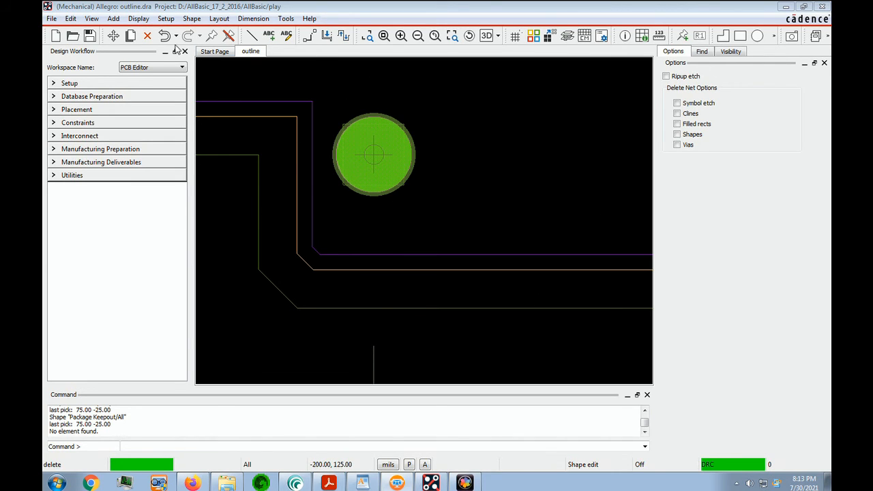
Draw a Route Keepout/All circle around the lower-left mounting hole, centred at 0, 0 with a 75 mil radius.
click(193, 20)
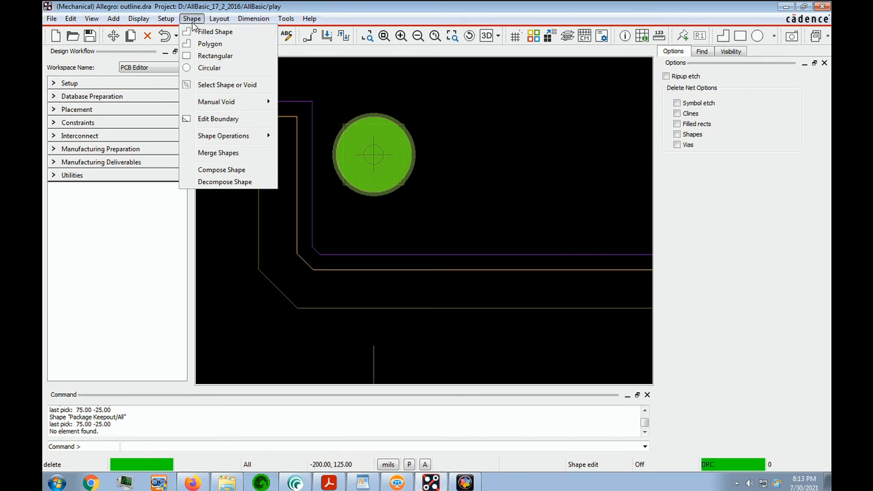
click(220, 68)
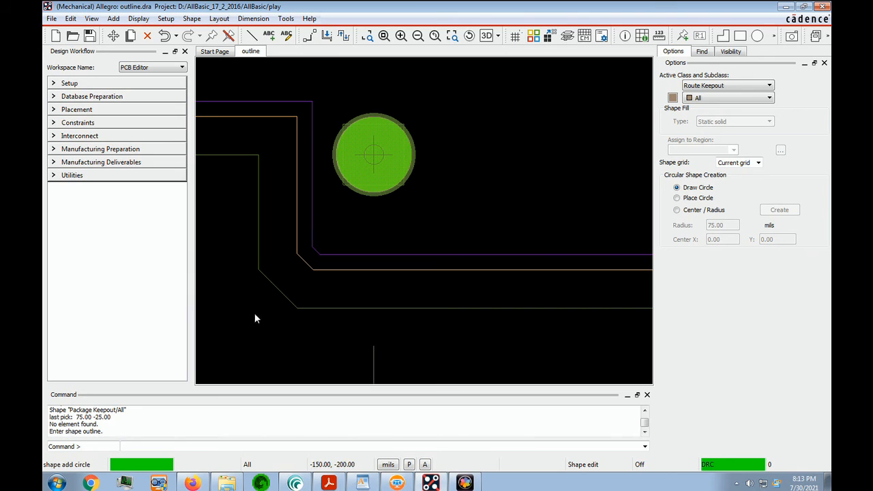
click(373, 157)
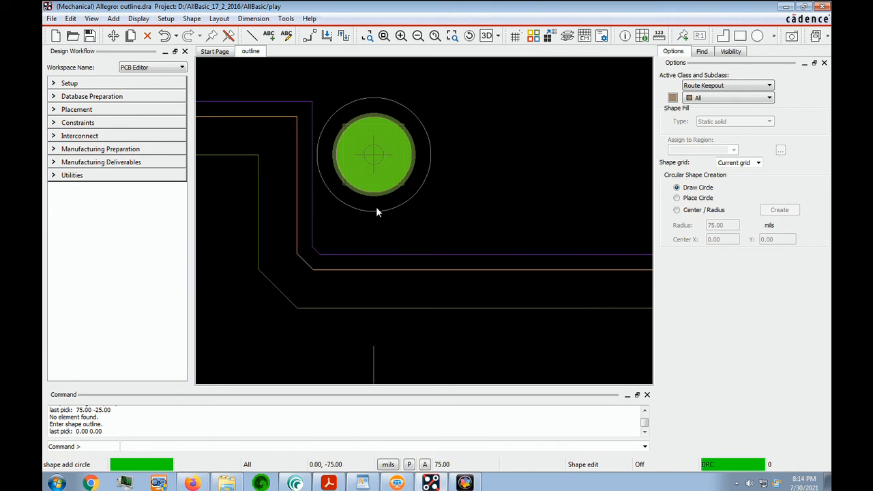
click(375, 212)
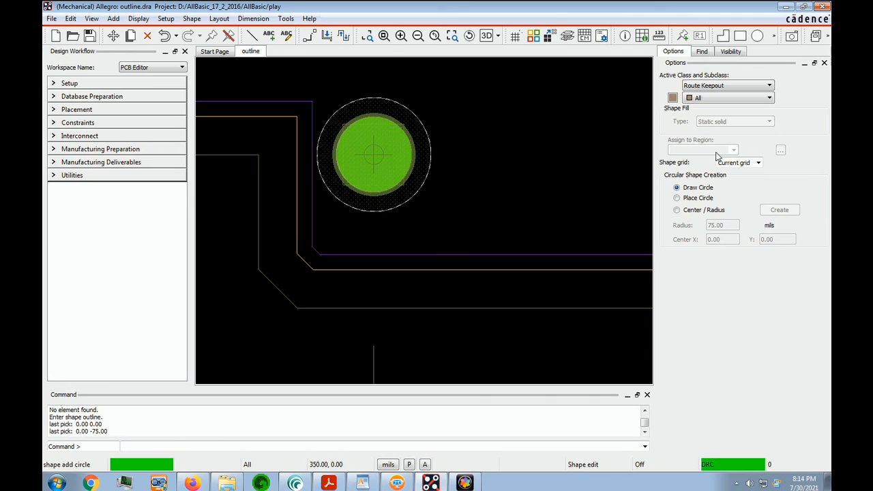
Draw a static solid Package Keepout/All circle around the lower-left mounting hole, centred at 0, 0 with a 75 mil radius.
click(770, 87)
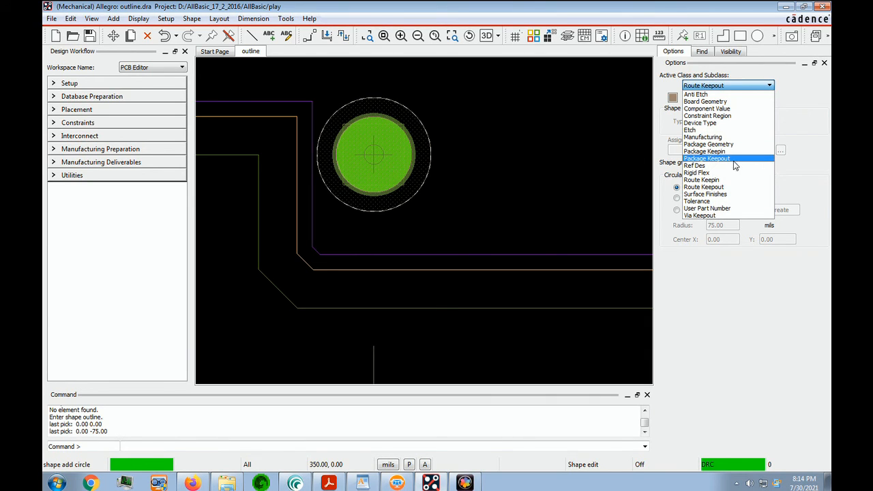
click(708, 152)
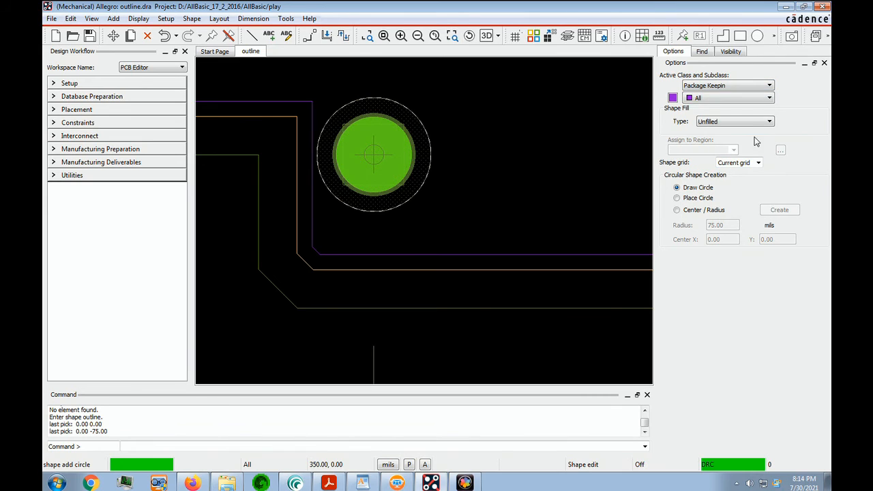
click(770, 87)
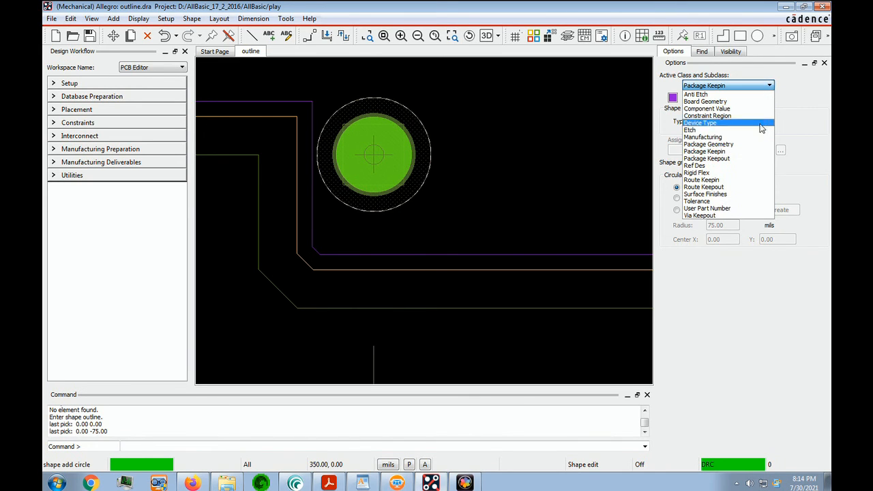
click(710, 158)
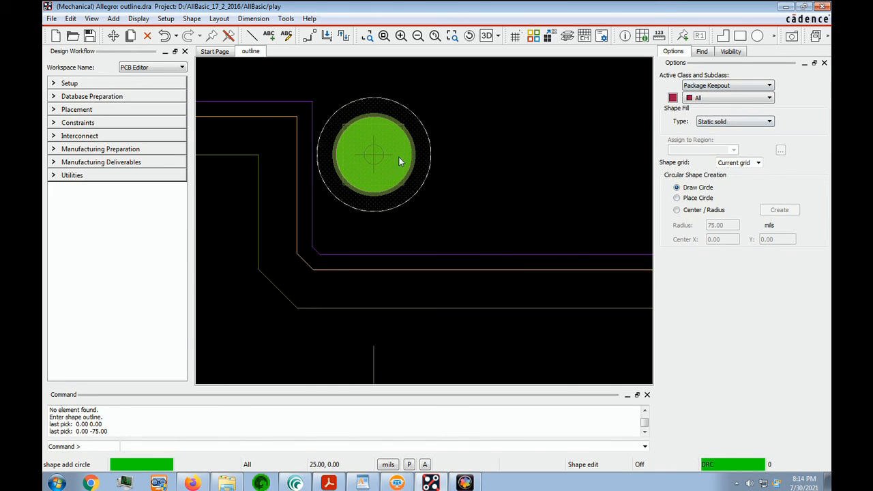
click(374, 157)
click(374, 157)
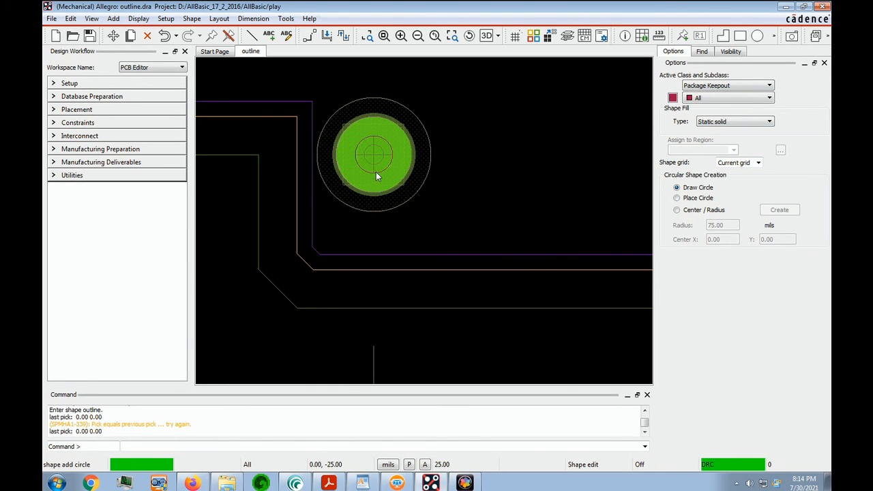
click(373, 209)
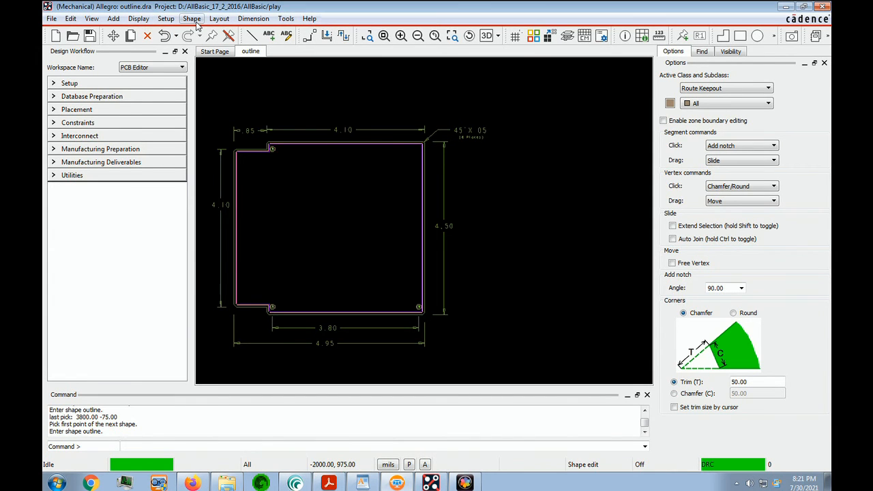
click(191, 19)
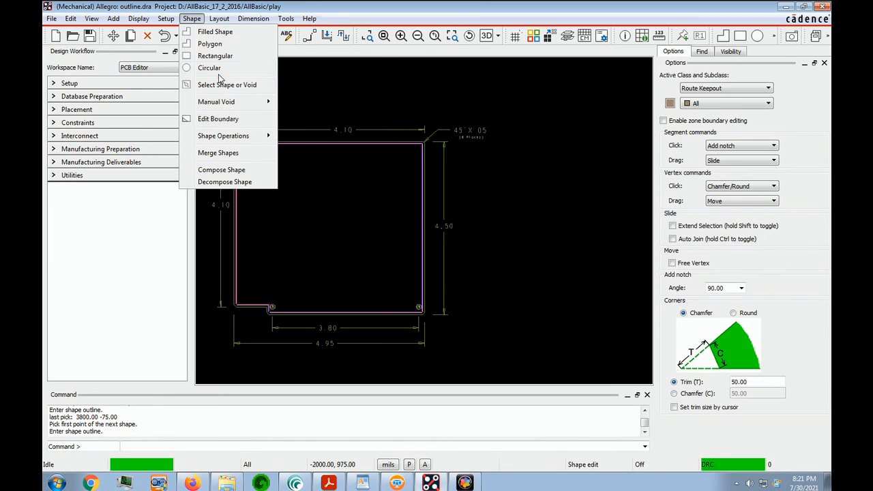
click(614, 401)
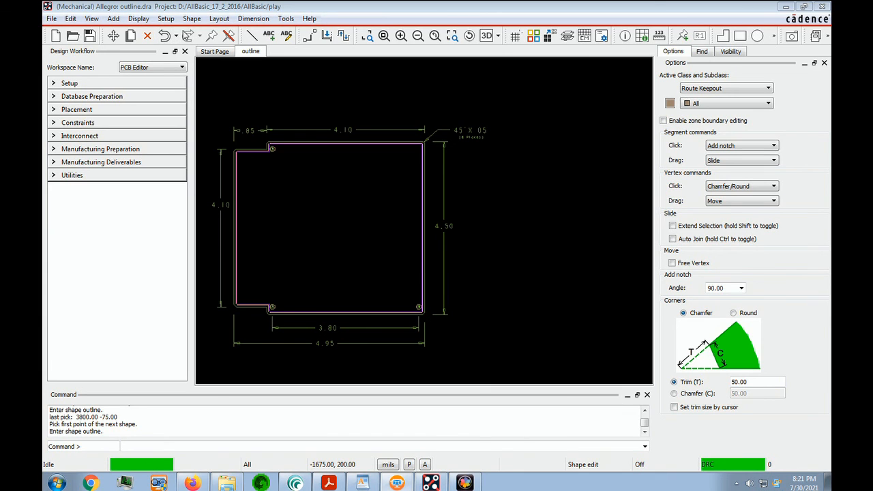
click(192, 20)
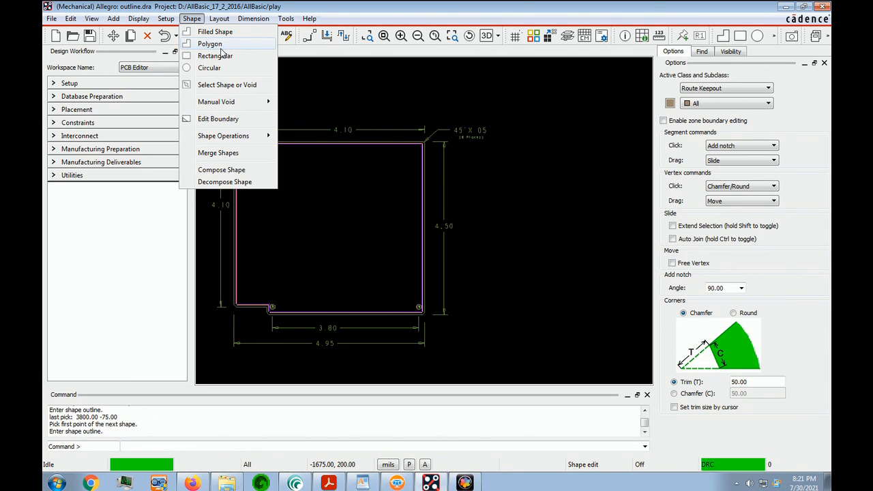
click(641, 407)
click(550, 162)
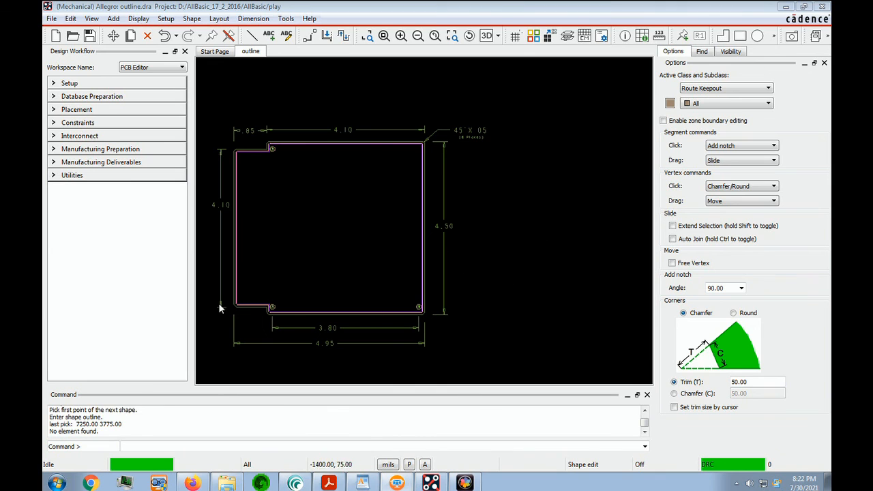
Start a Via Keepout/All shape with its first vertex at x -900 200, near the board's lower-left corner.
click(167, 19)
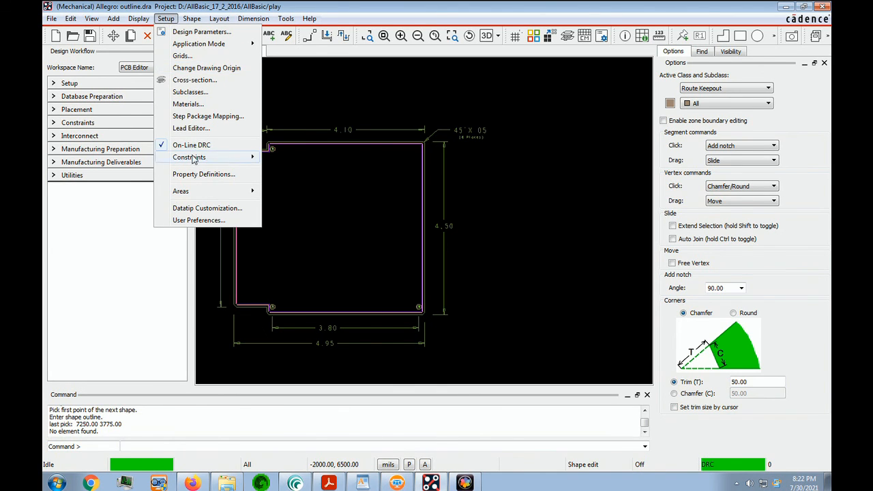
mouse_move(197, 193)
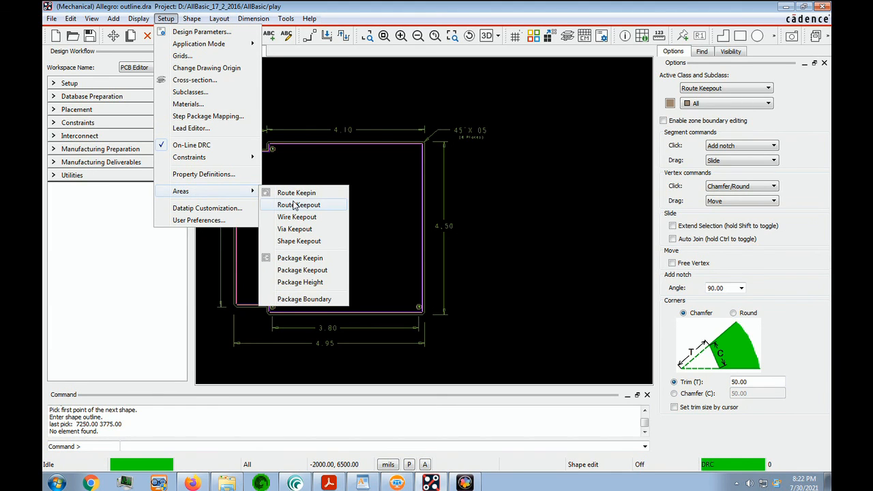
click(305, 230)
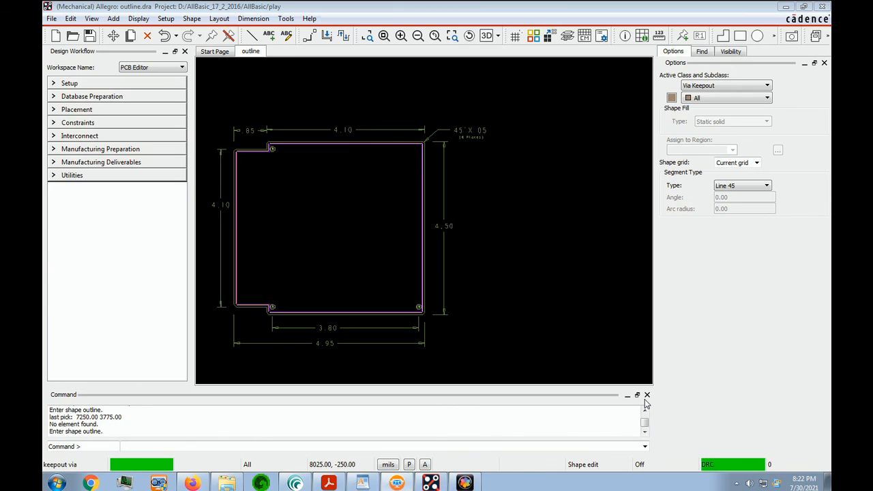
text(x -900 200)
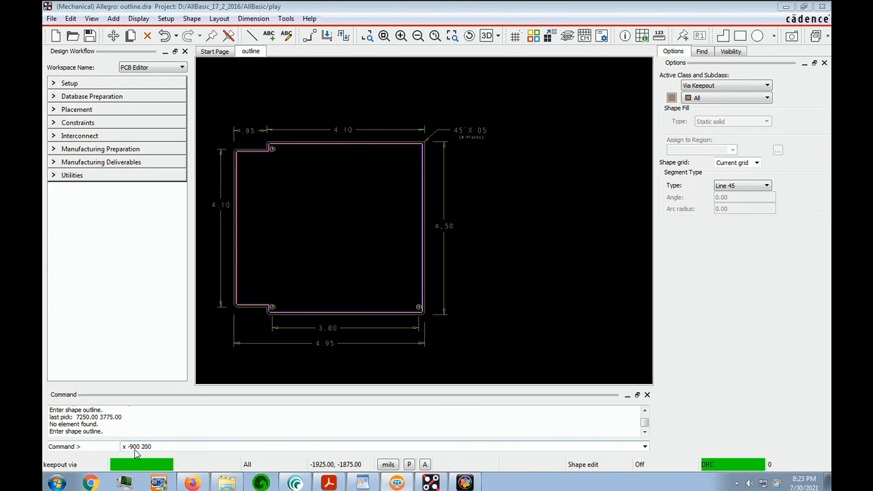
click(169, 449)
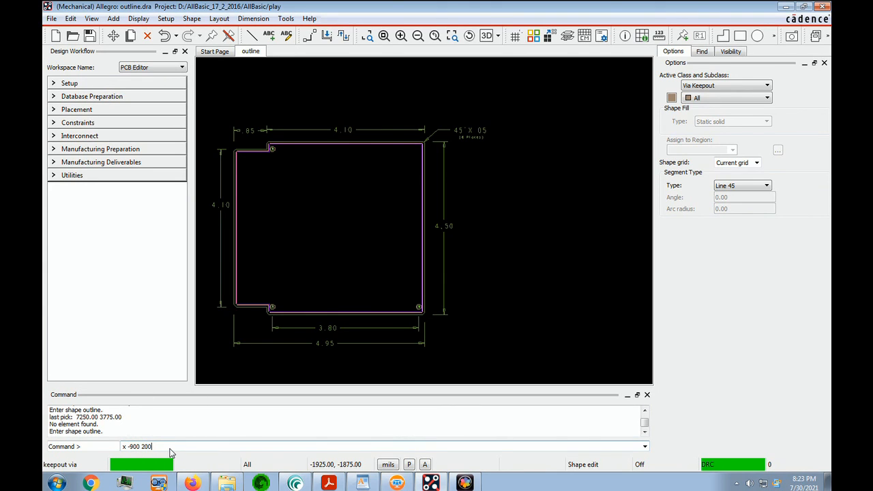
key(Return)
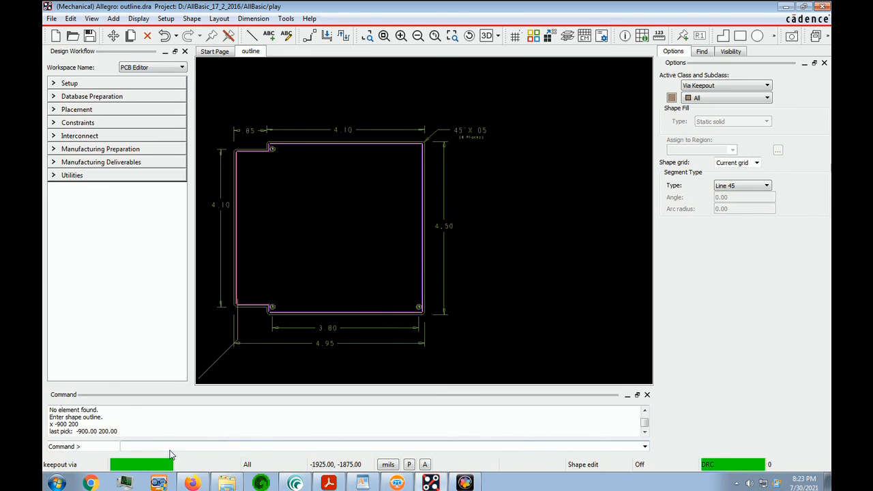
Following the Lab Book values, add the via keepout's first two edges with iy 3700 and ix 450.
click(423, 300)
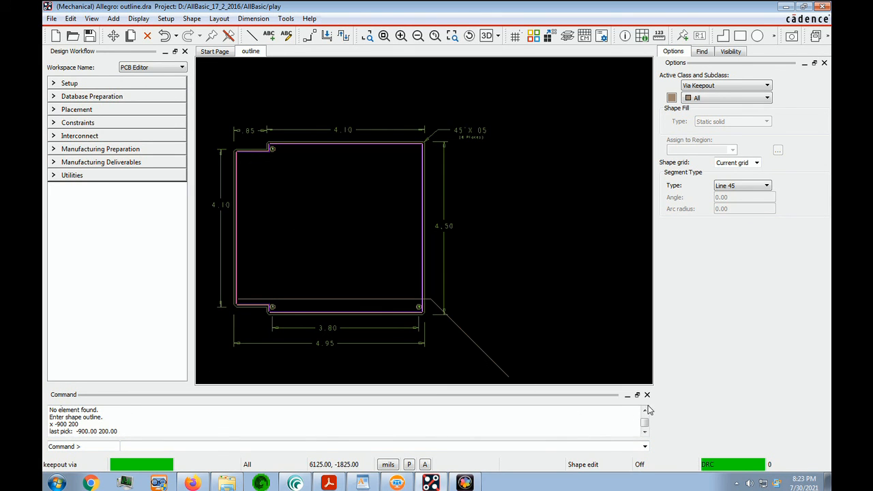
key(alt+Tab)
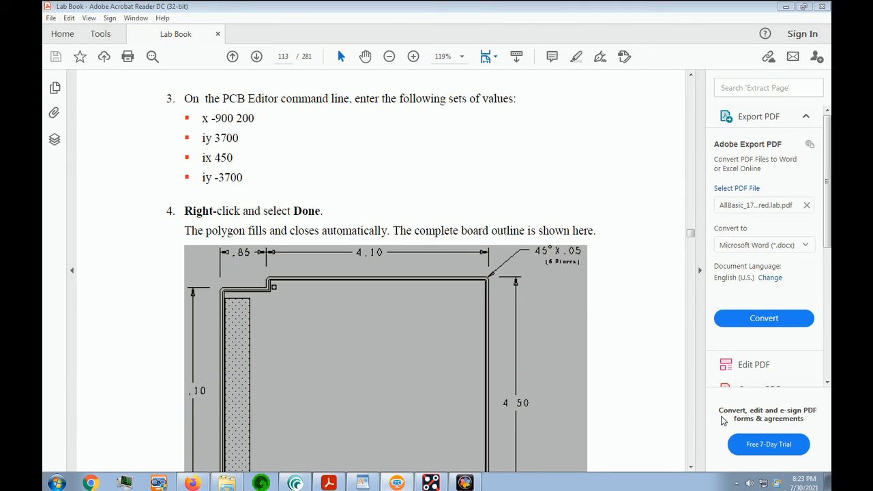
key(alt+Tab)
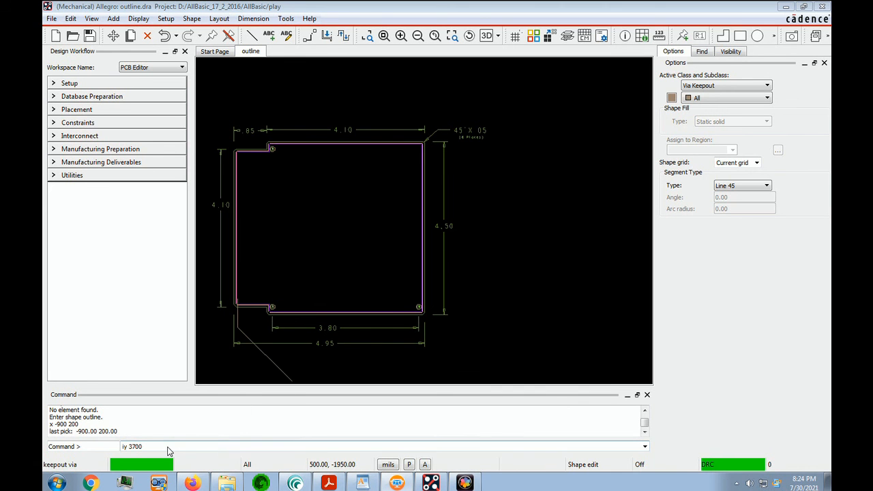
key(Return)
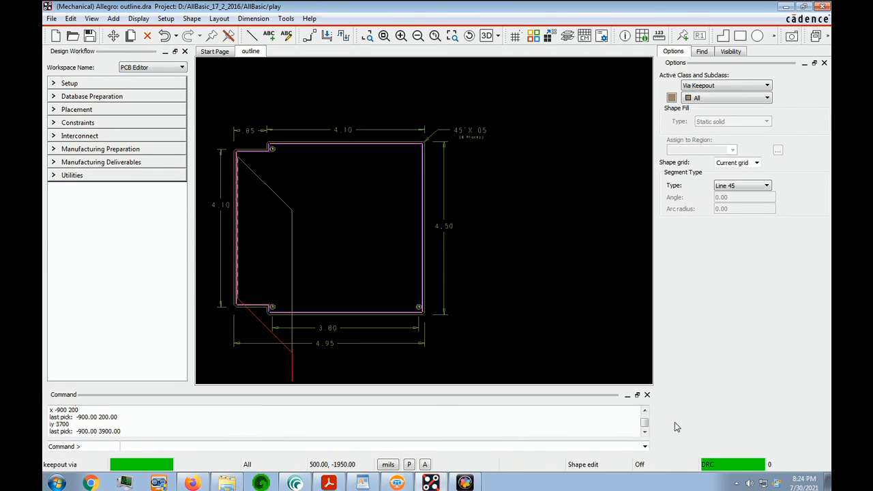
text(ix 450)
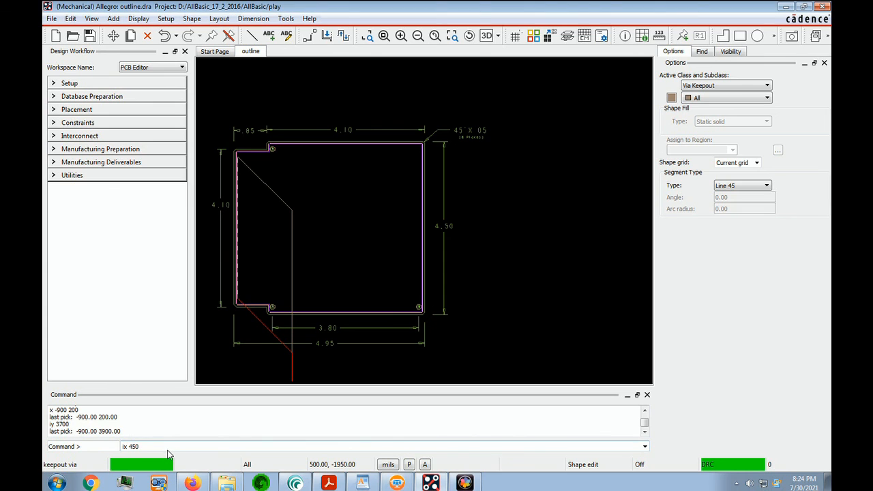
key(Return)
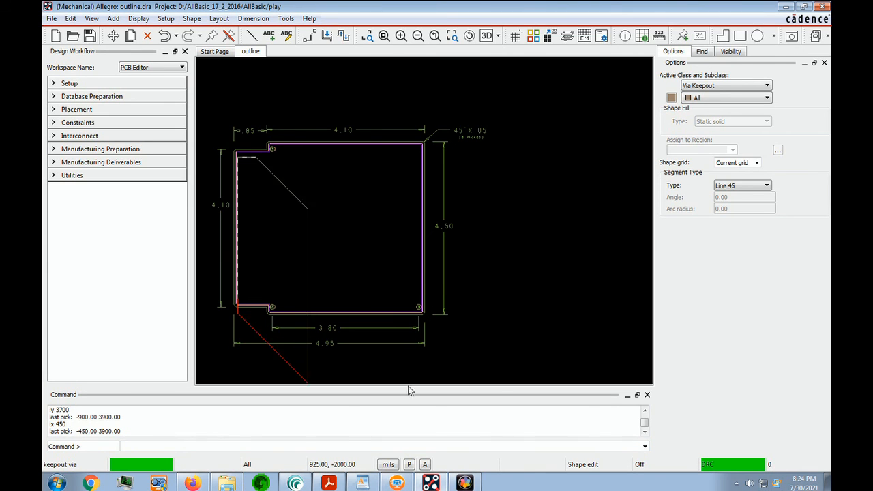
Check the last Lab Book value, add the via keepout's third edge with iy -3700, and finish the shape so it closes.
key(alt+Tab)
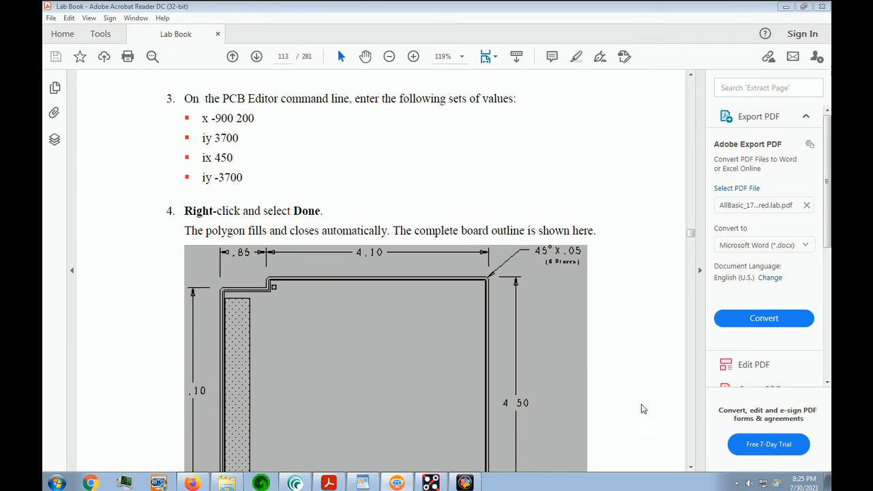
key(alt+Tab)
text(iy -3700)
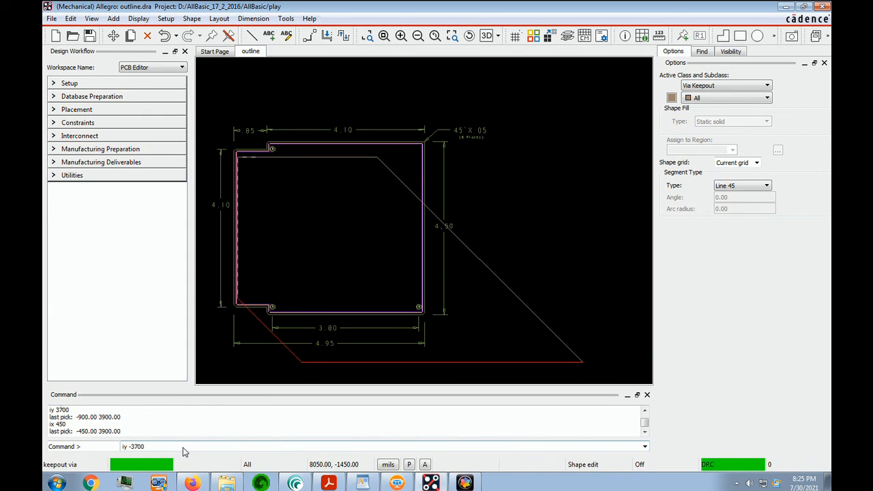
key(Return)
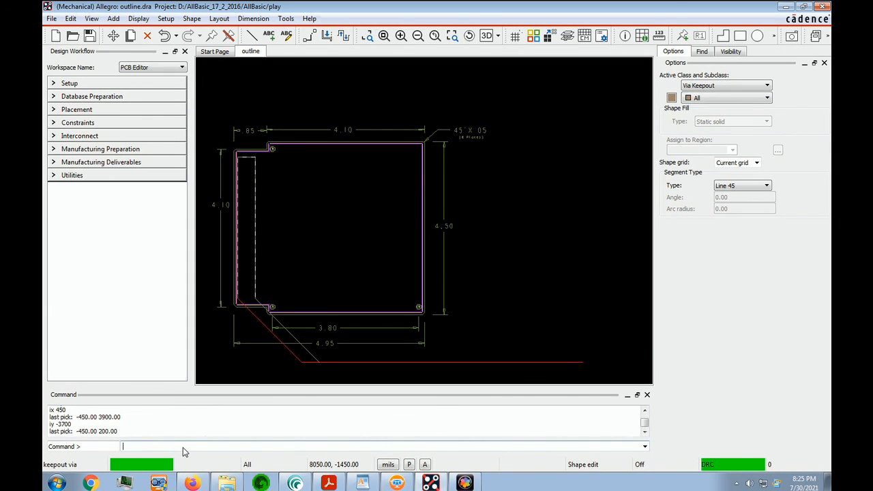
right_click(328, 268)
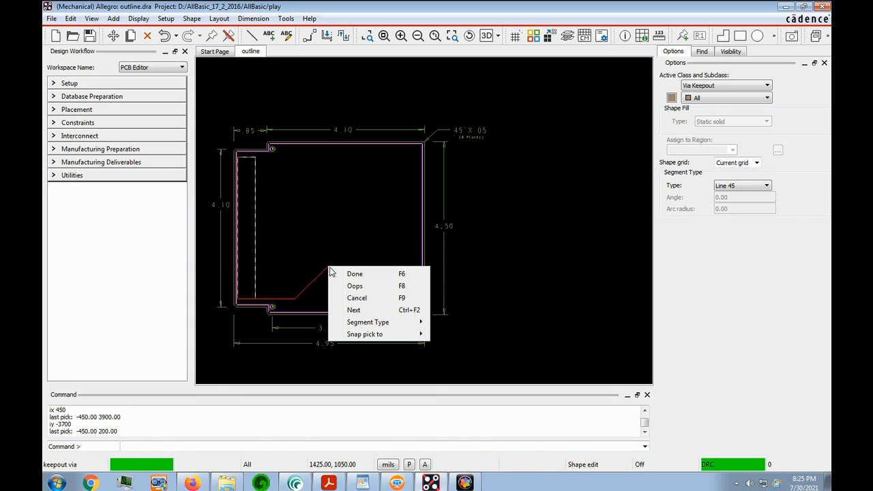
click(366, 278)
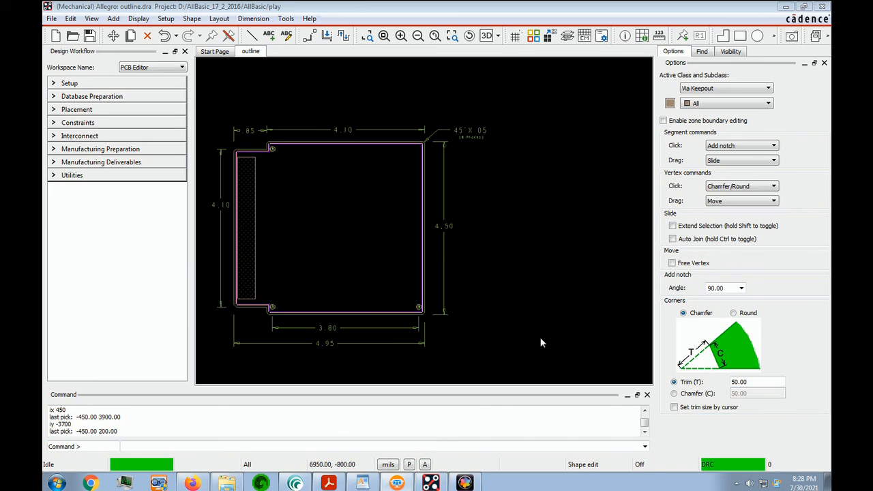
Save the board symbol drawing, overwriting the existing outline.dra.
click(51, 18)
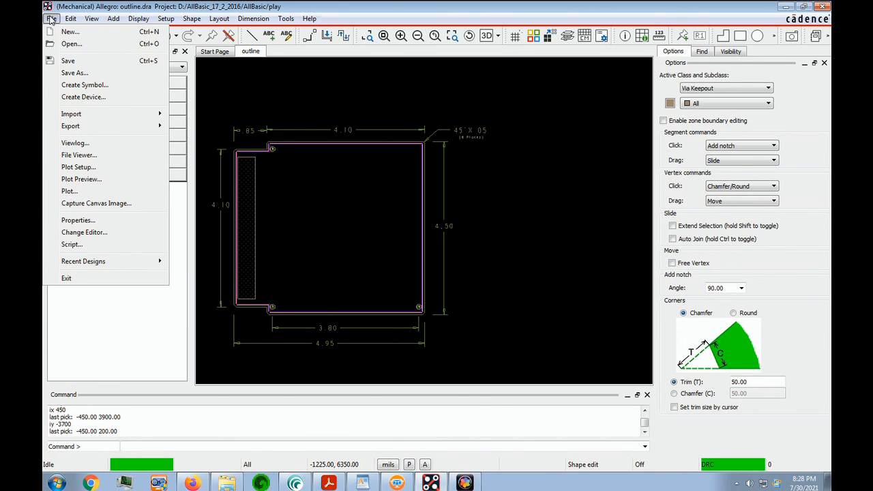
click(76, 62)
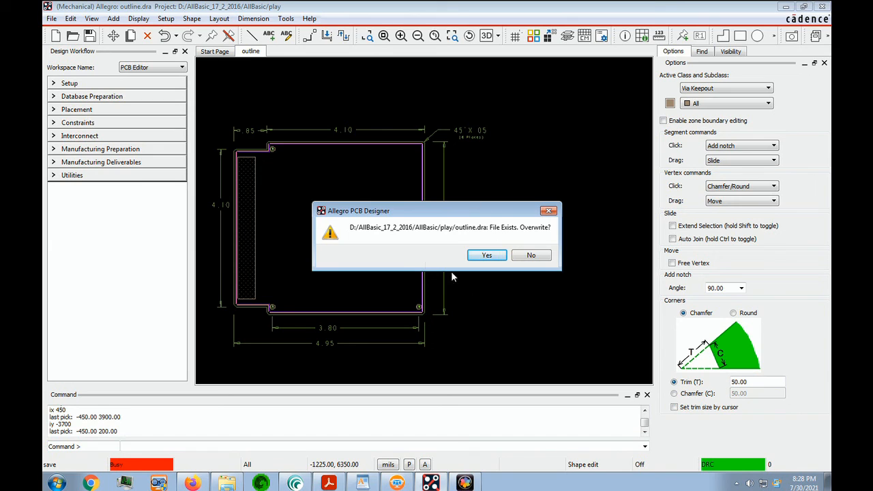
click(491, 257)
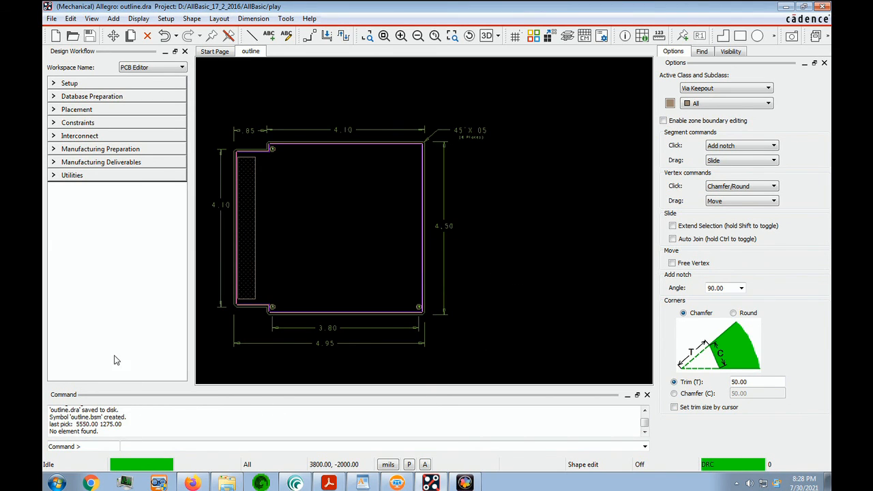